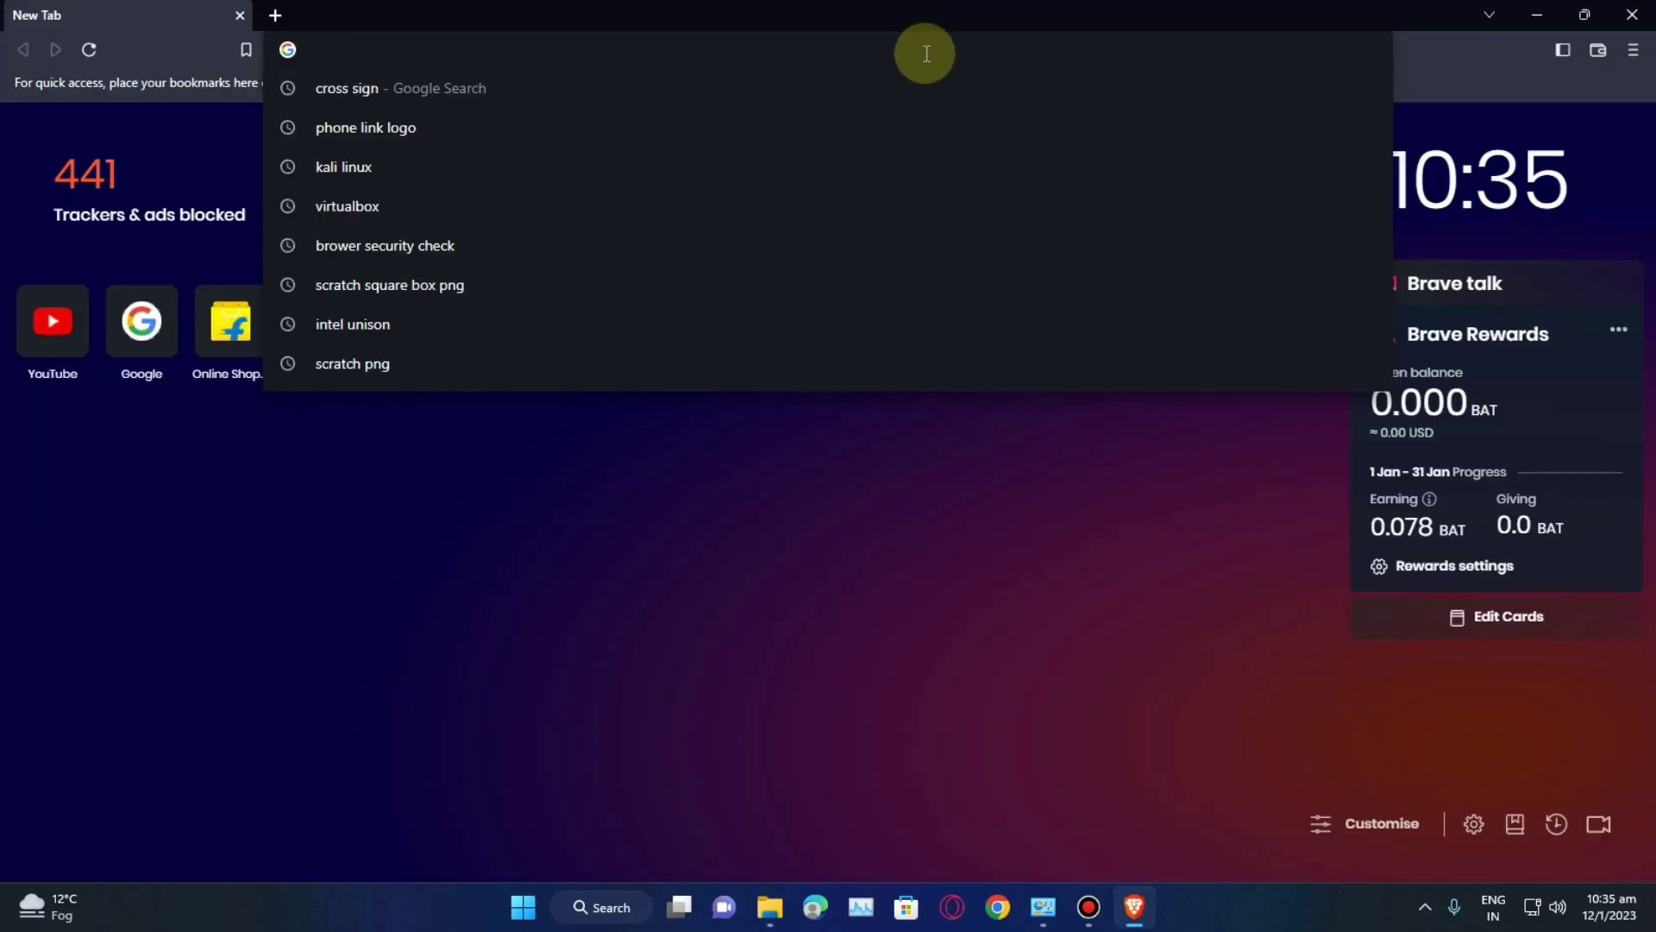
# - Search the web for "android studio download" and open the official Android Studio download page
pyautogui.write('an')
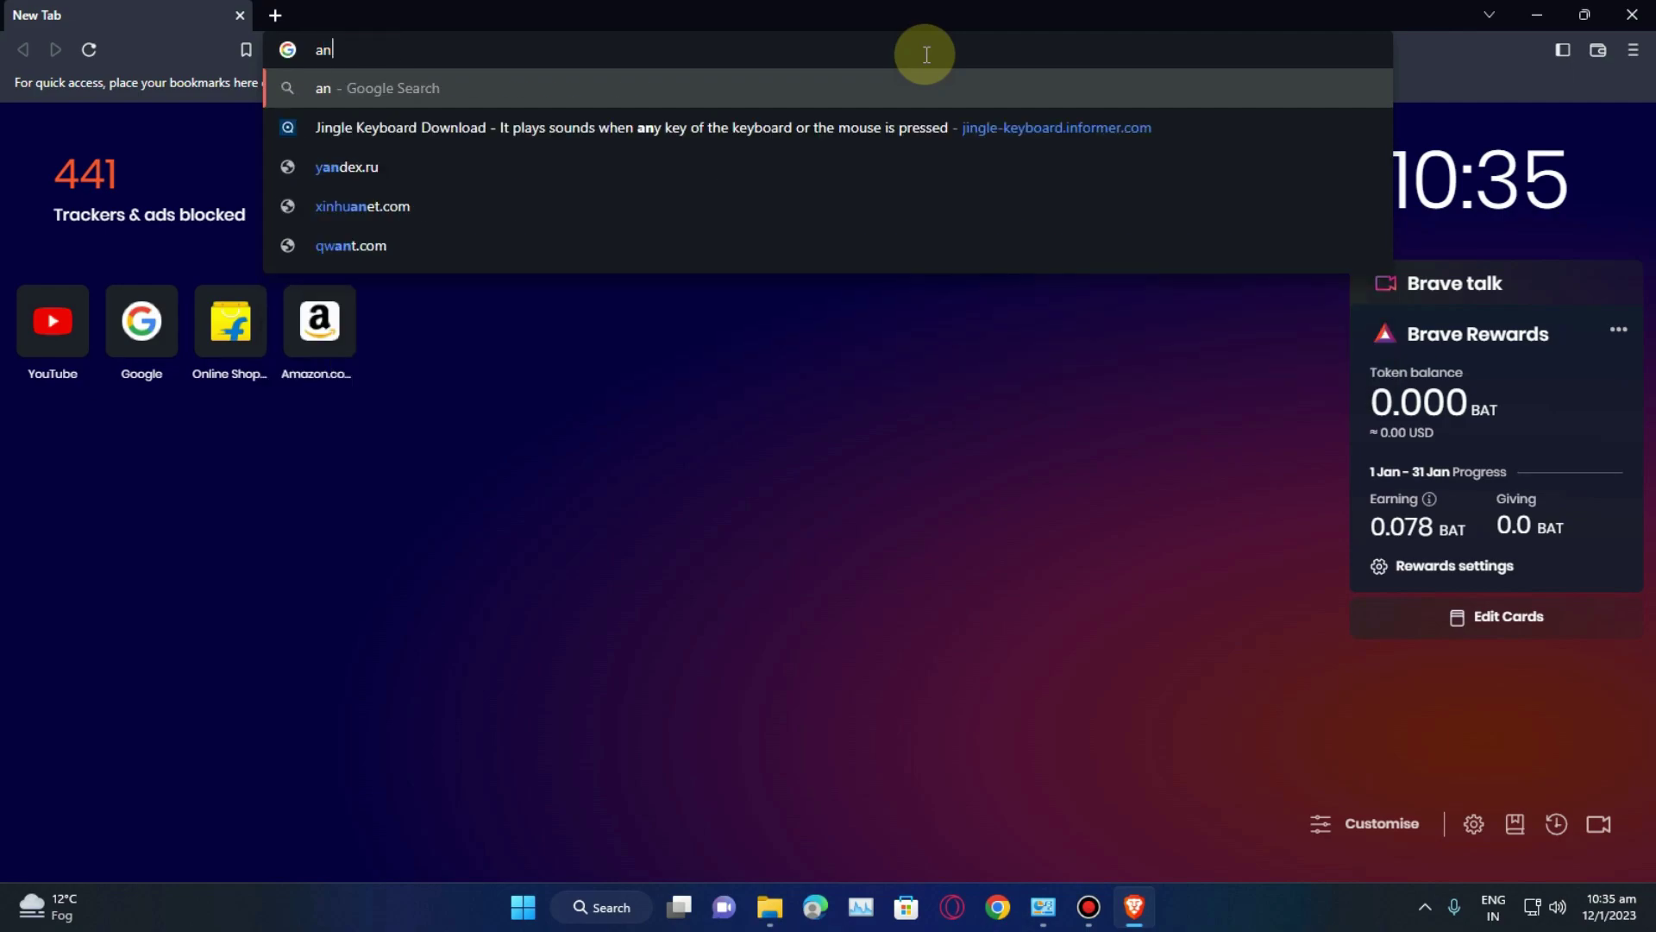
pyautogui.write('droid ')
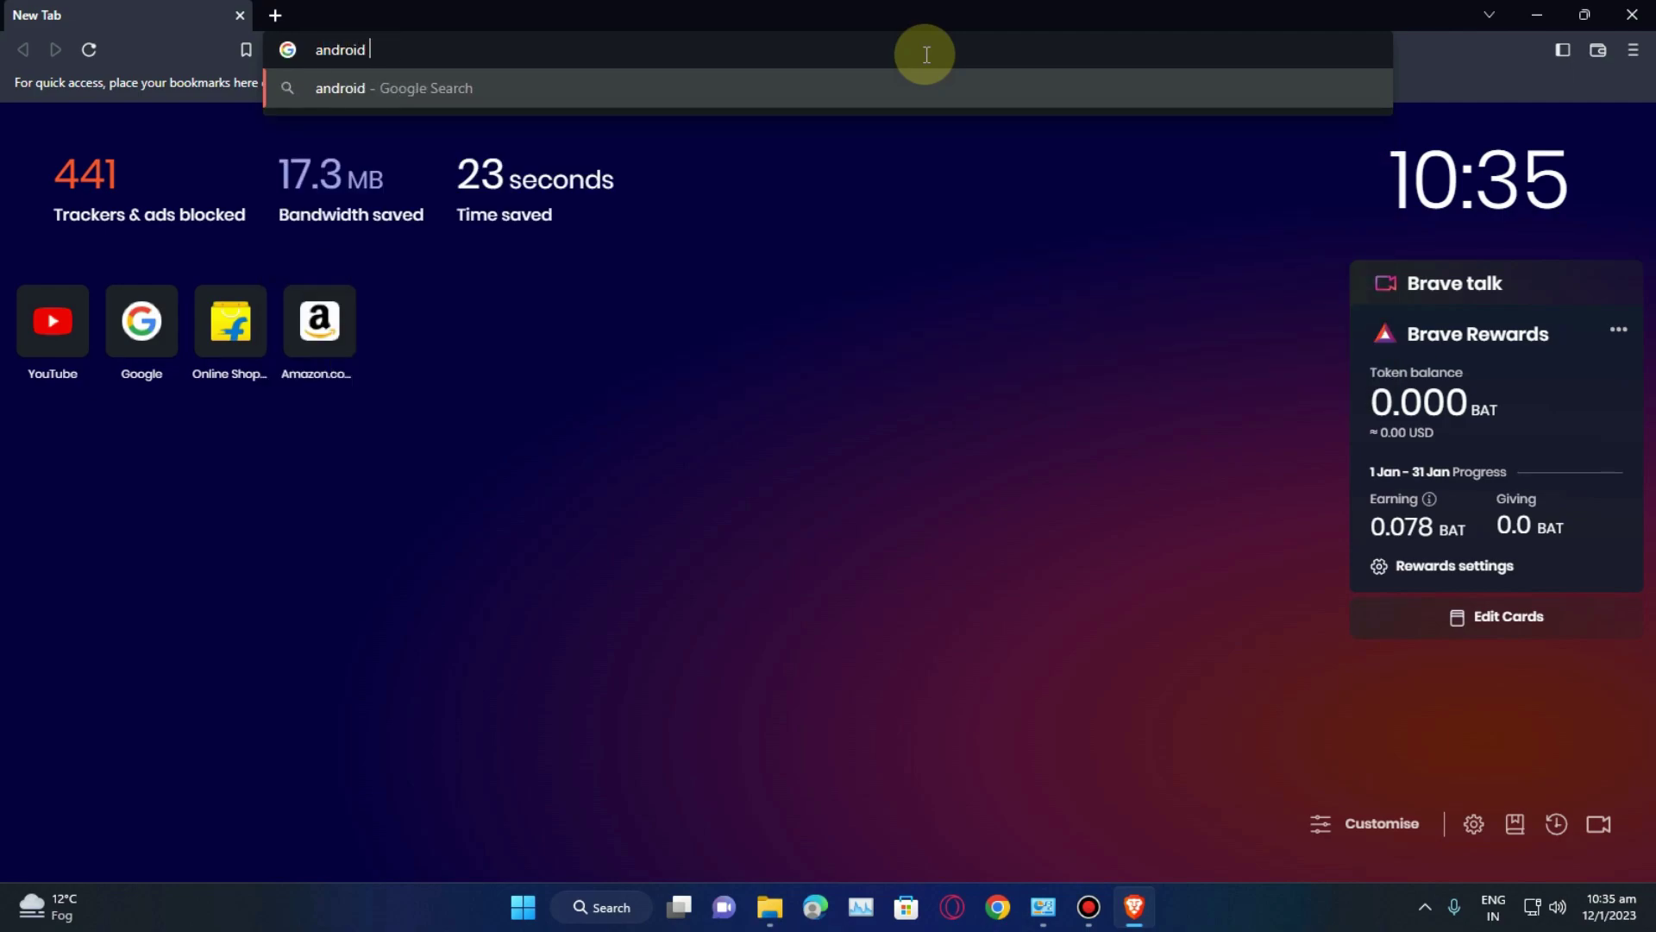
pyautogui.write('studio')
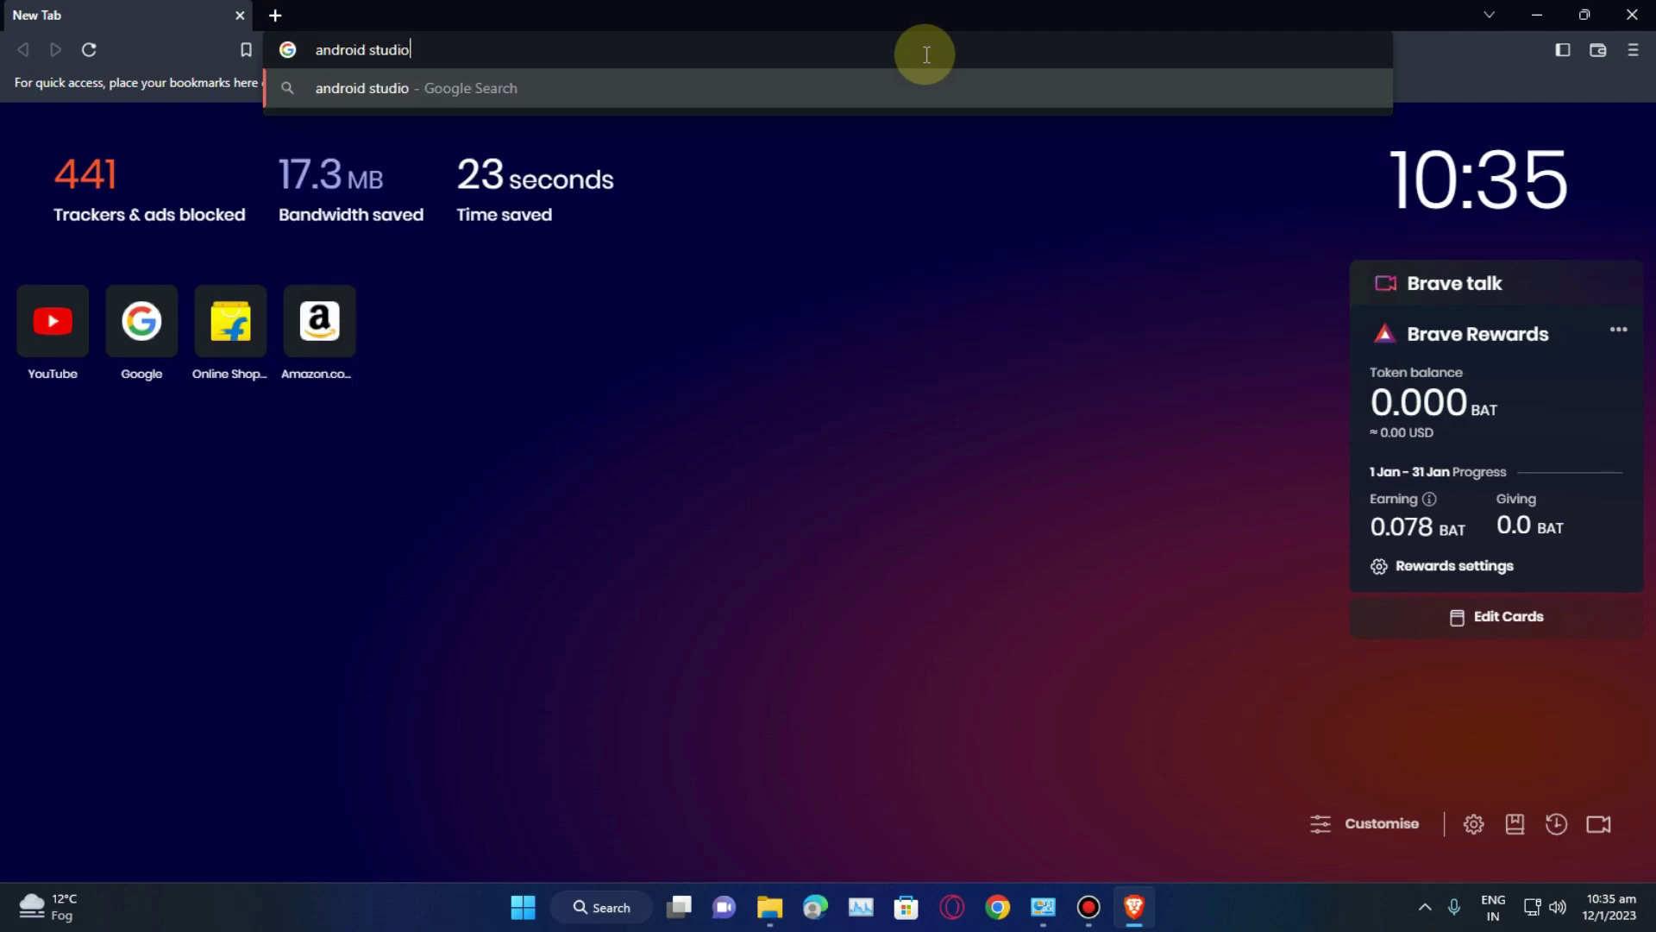
pyautogui.write(' download')
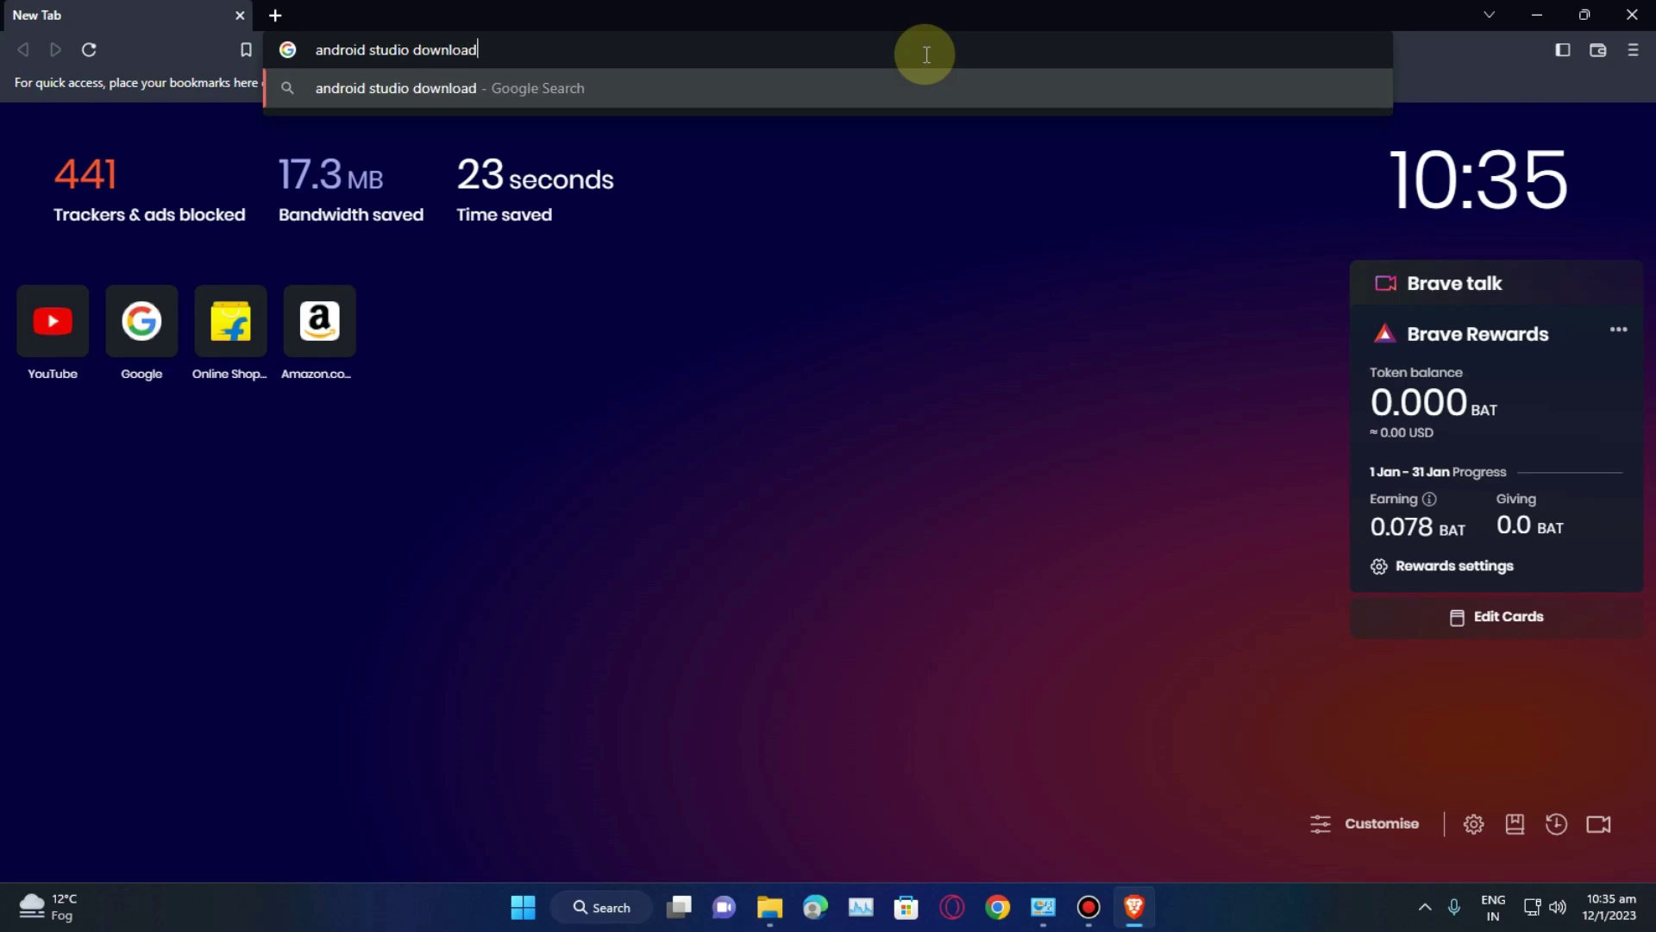
pyautogui.press('Return')
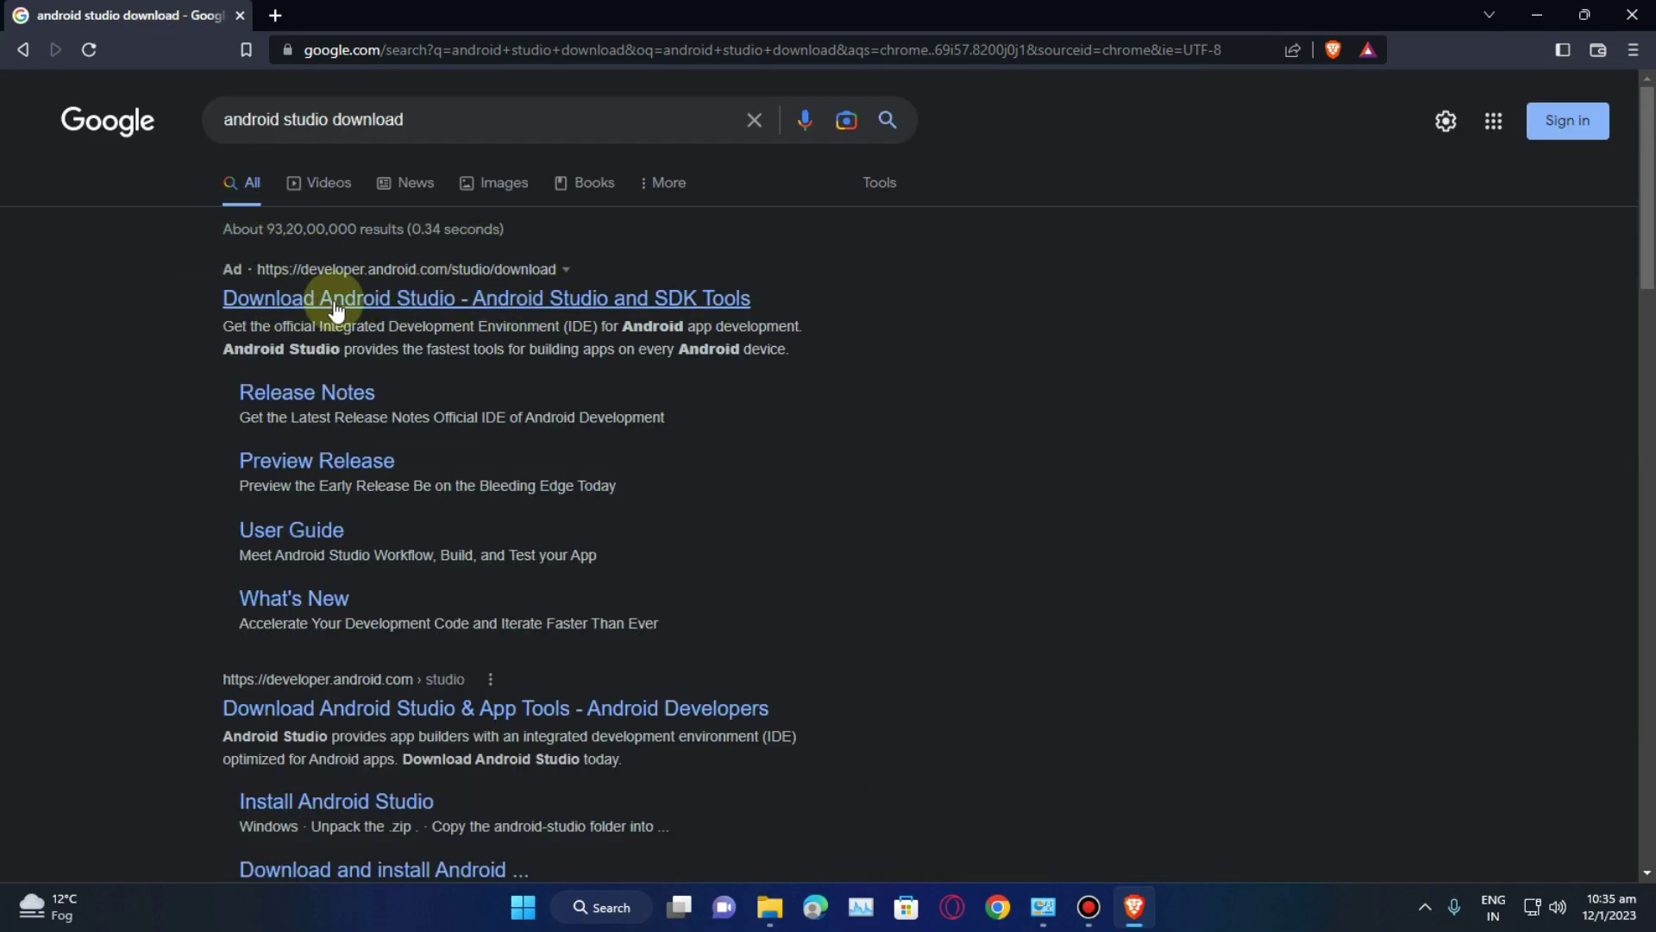
pyautogui.click(382, 300)
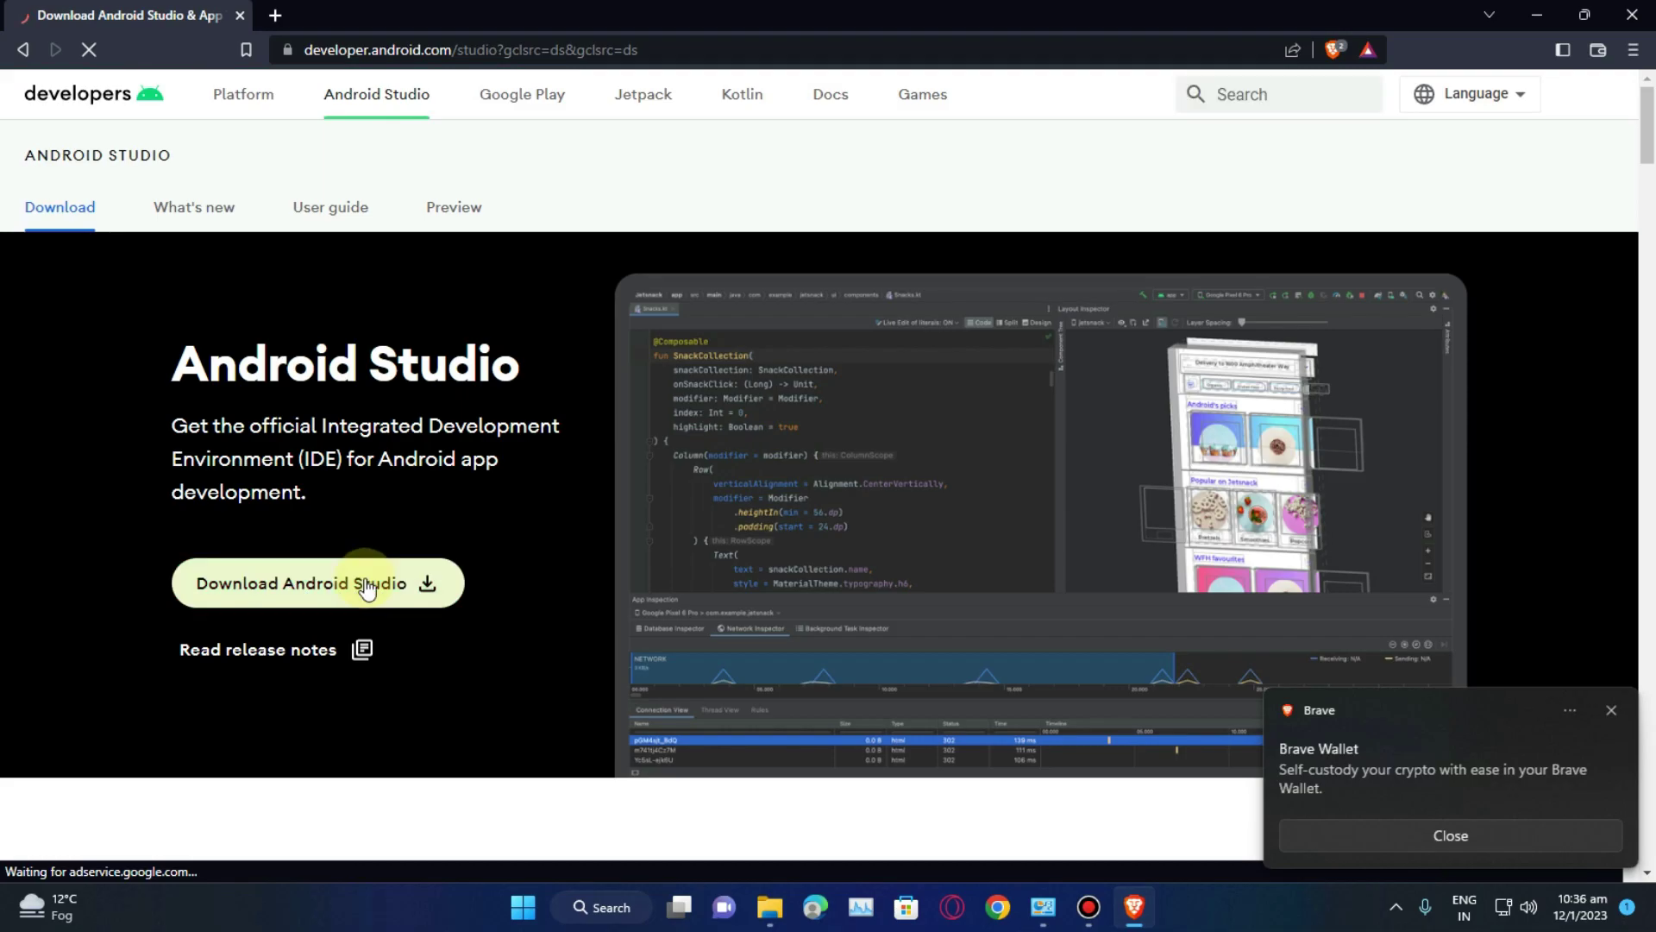
# - Agree to the terms and conditions and request the download of Android Studio Dolphin 2021.3.1 Patch 1 for Windows
pyautogui.click(338, 590)
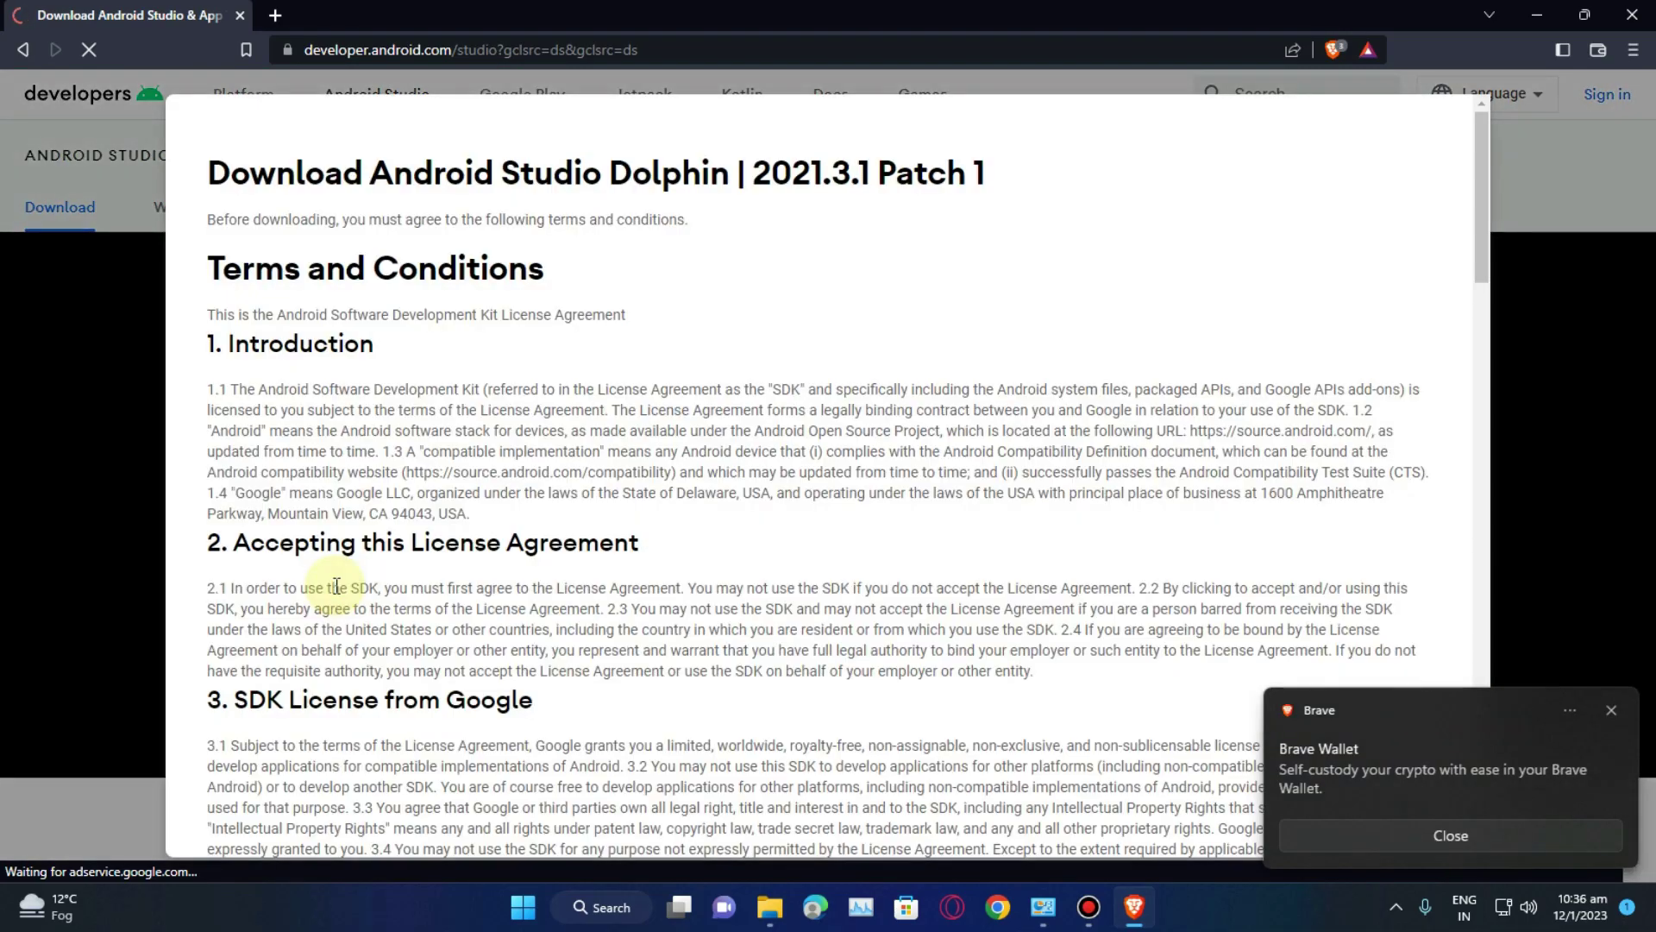
pyautogui.scroll(-20, 992, 463)
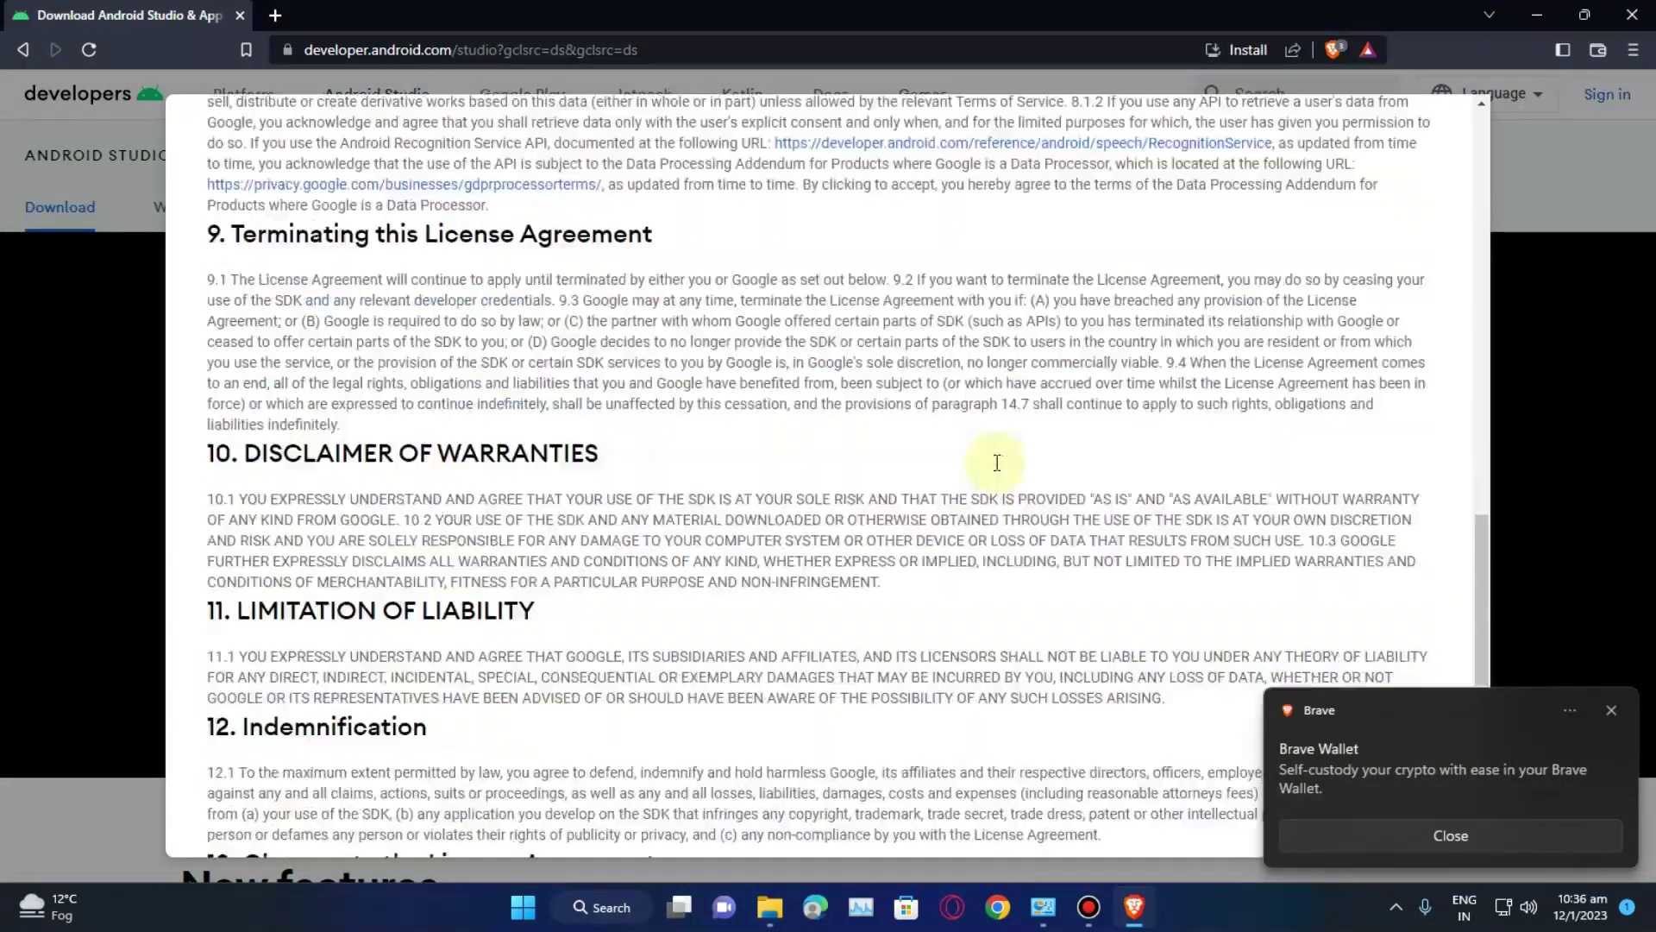
pyautogui.scroll(-10, 992, 466)
pyautogui.click(216, 676)
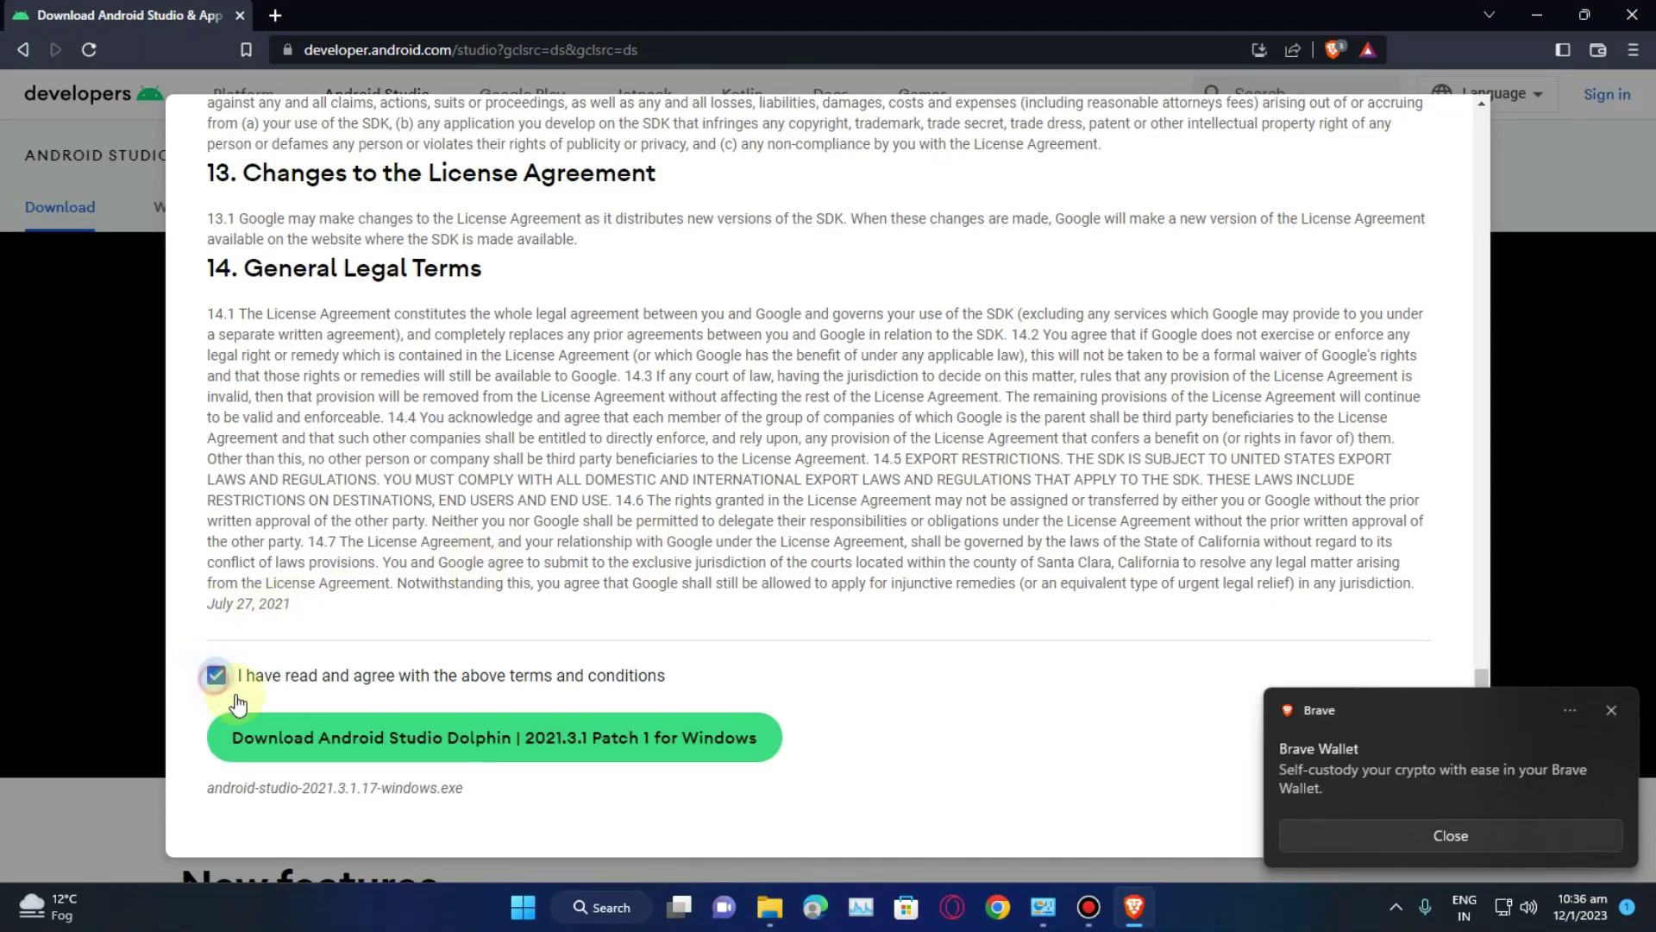
pyautogui.click(447, 725)
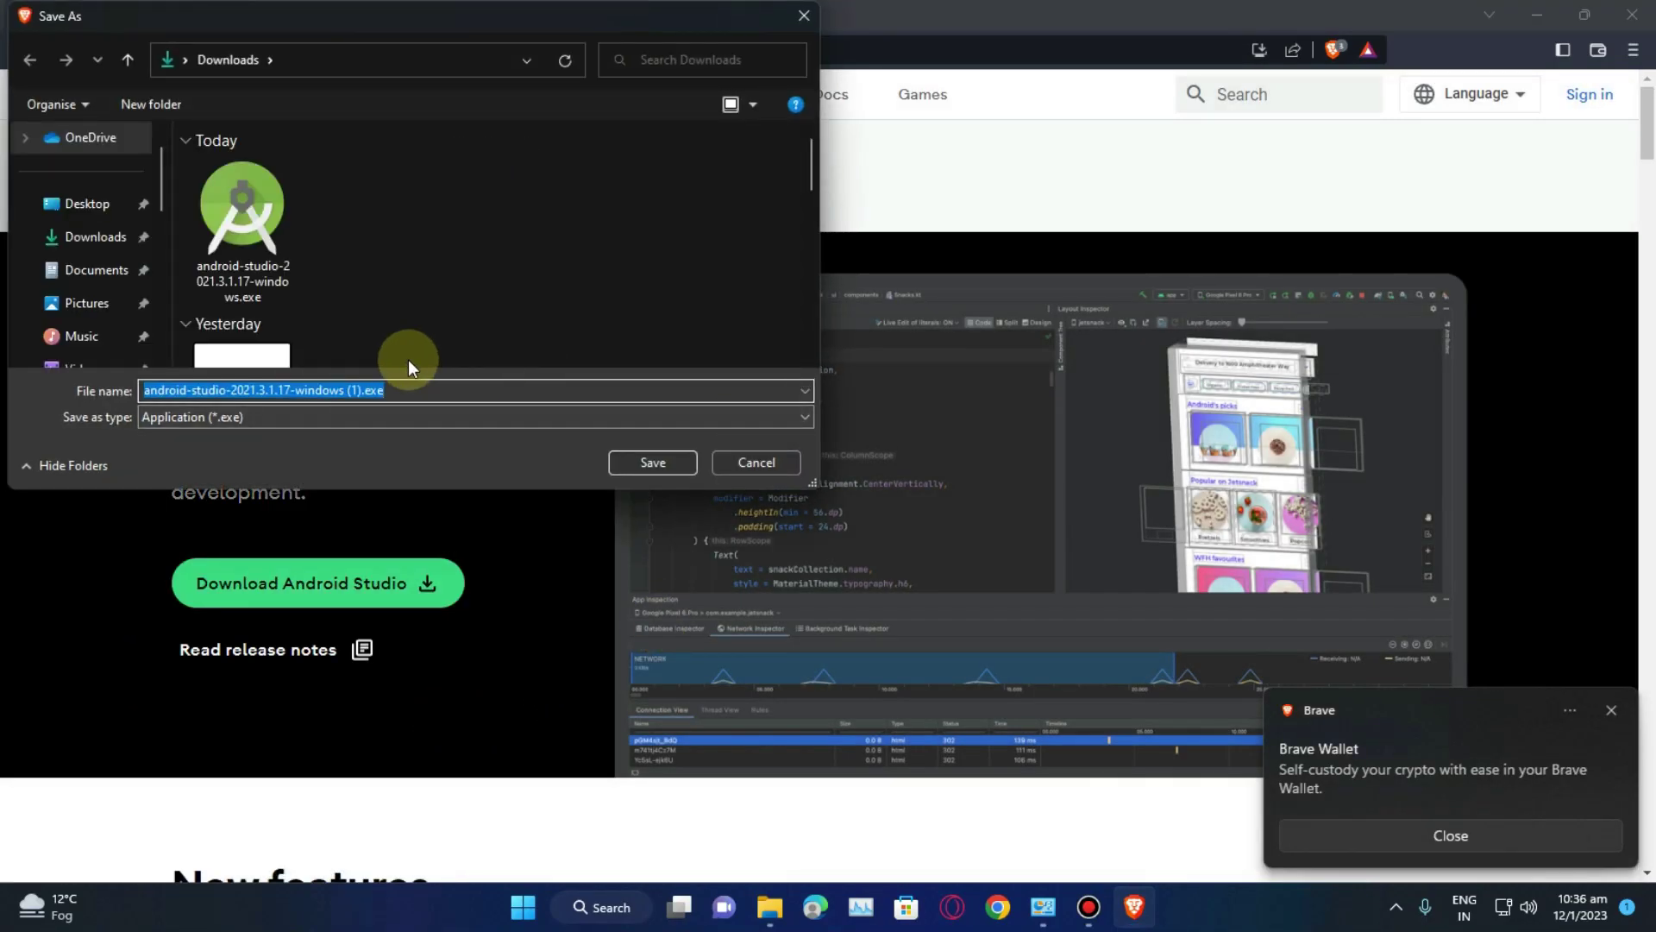
# - Cancel saving the Android Studio installer and close the browser
pyautogui.click(226, 228)
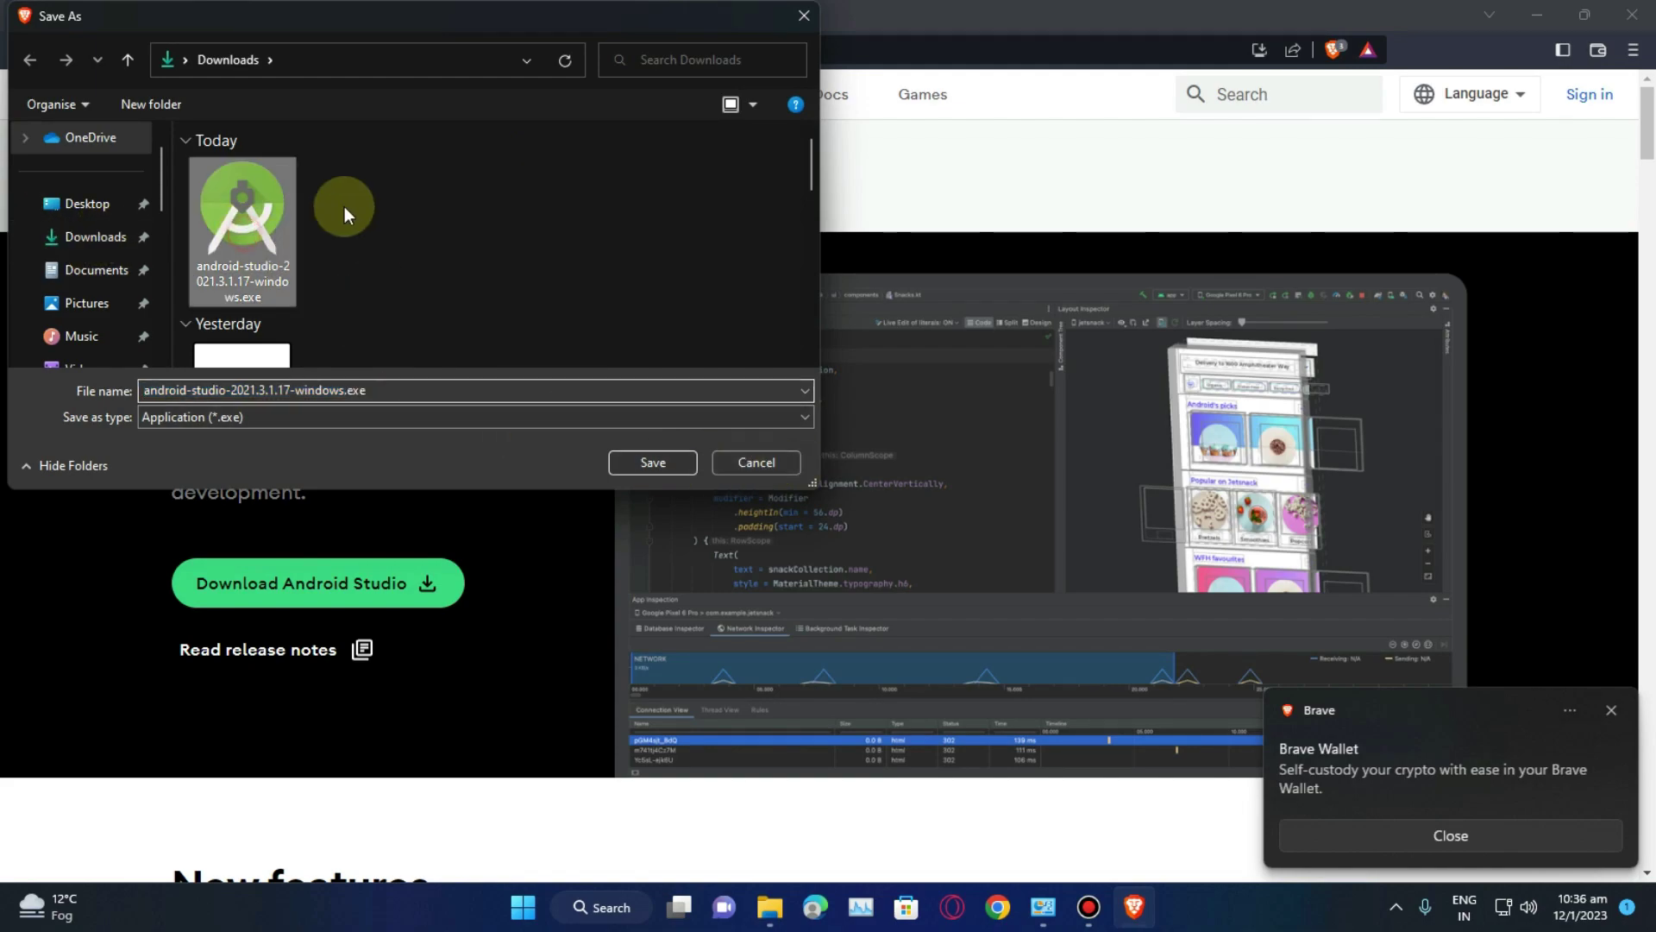
pyautogui.click(729, 465)
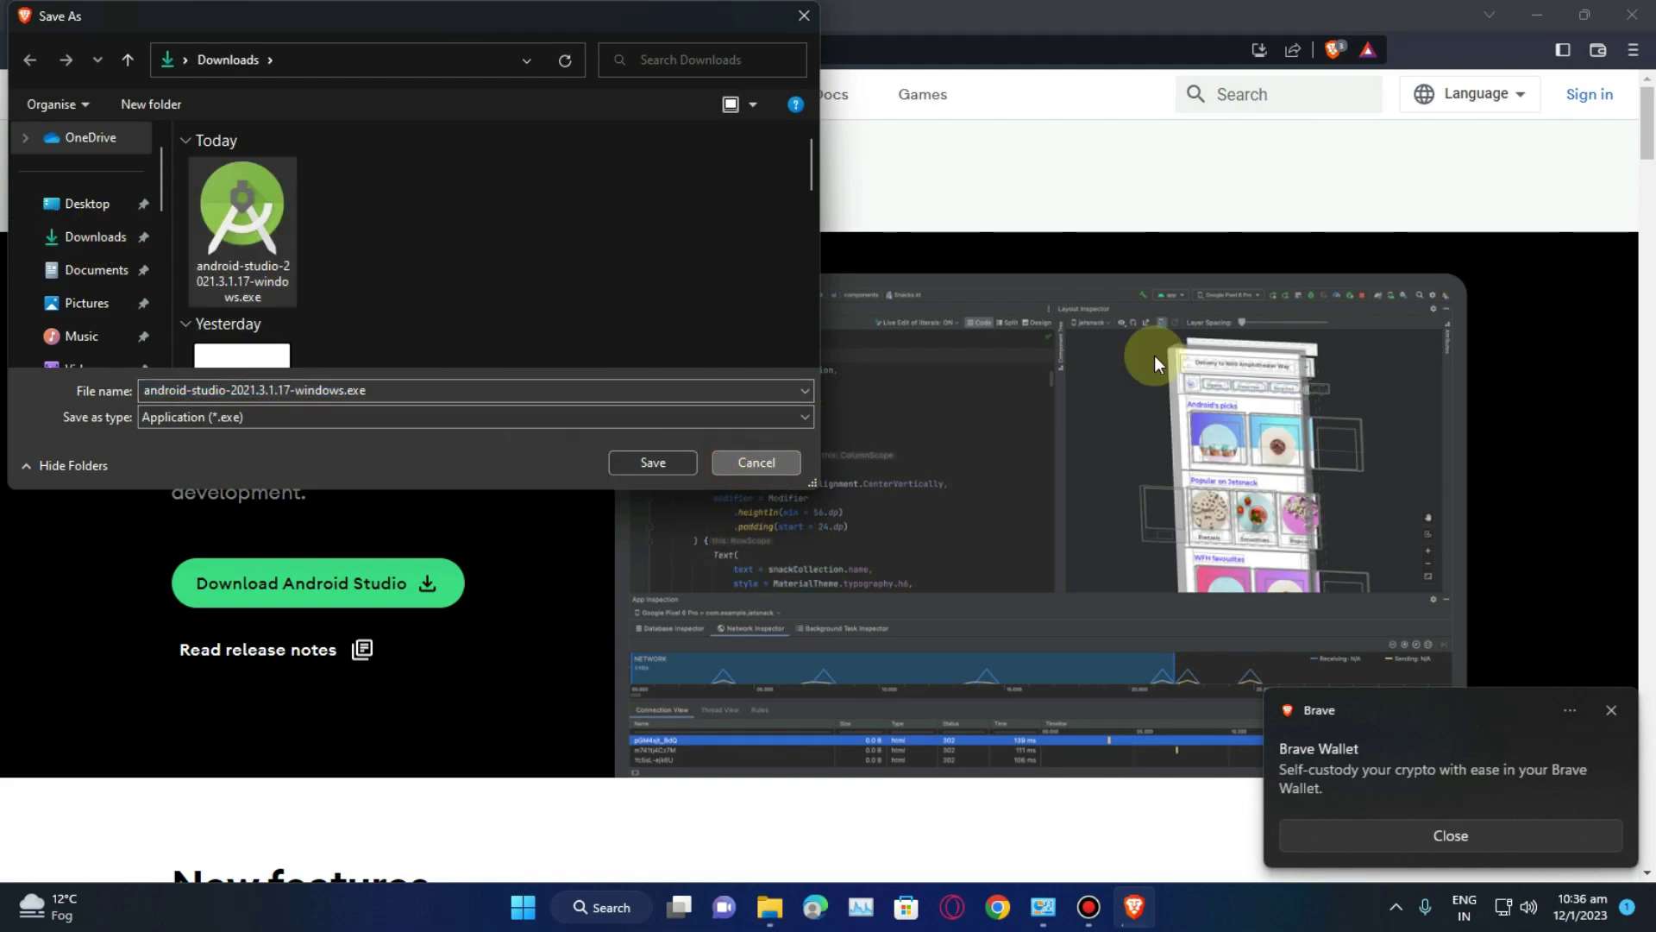
pyautogui.click(1646, 12)
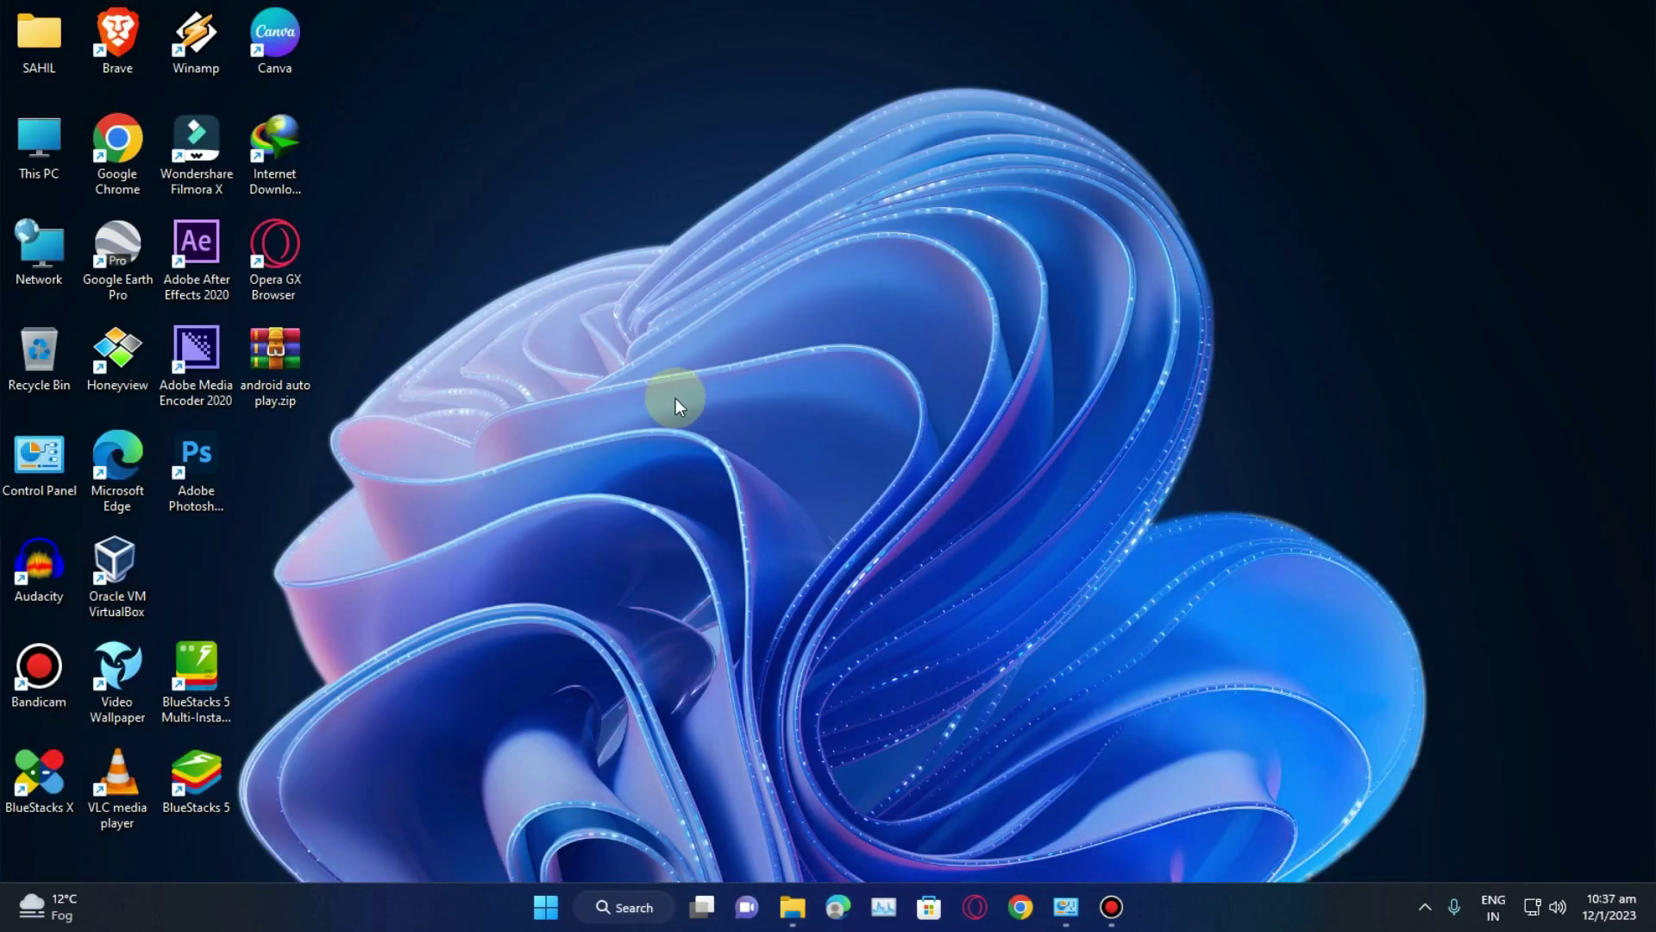
# - Move android auto play.zip out of the icon columns to a free spot beside them on the desktop
pyautogui.moveTo(273, 366); pyautogui.dragTo(666, 255)
pyautogui.moveTo(969, 110); pyautogui.dragTo(540, 379)
pyautogui.click(678, 262)
pyautogui.moveTo(1366, 196); pyautogui.dragTo(1358, 199)
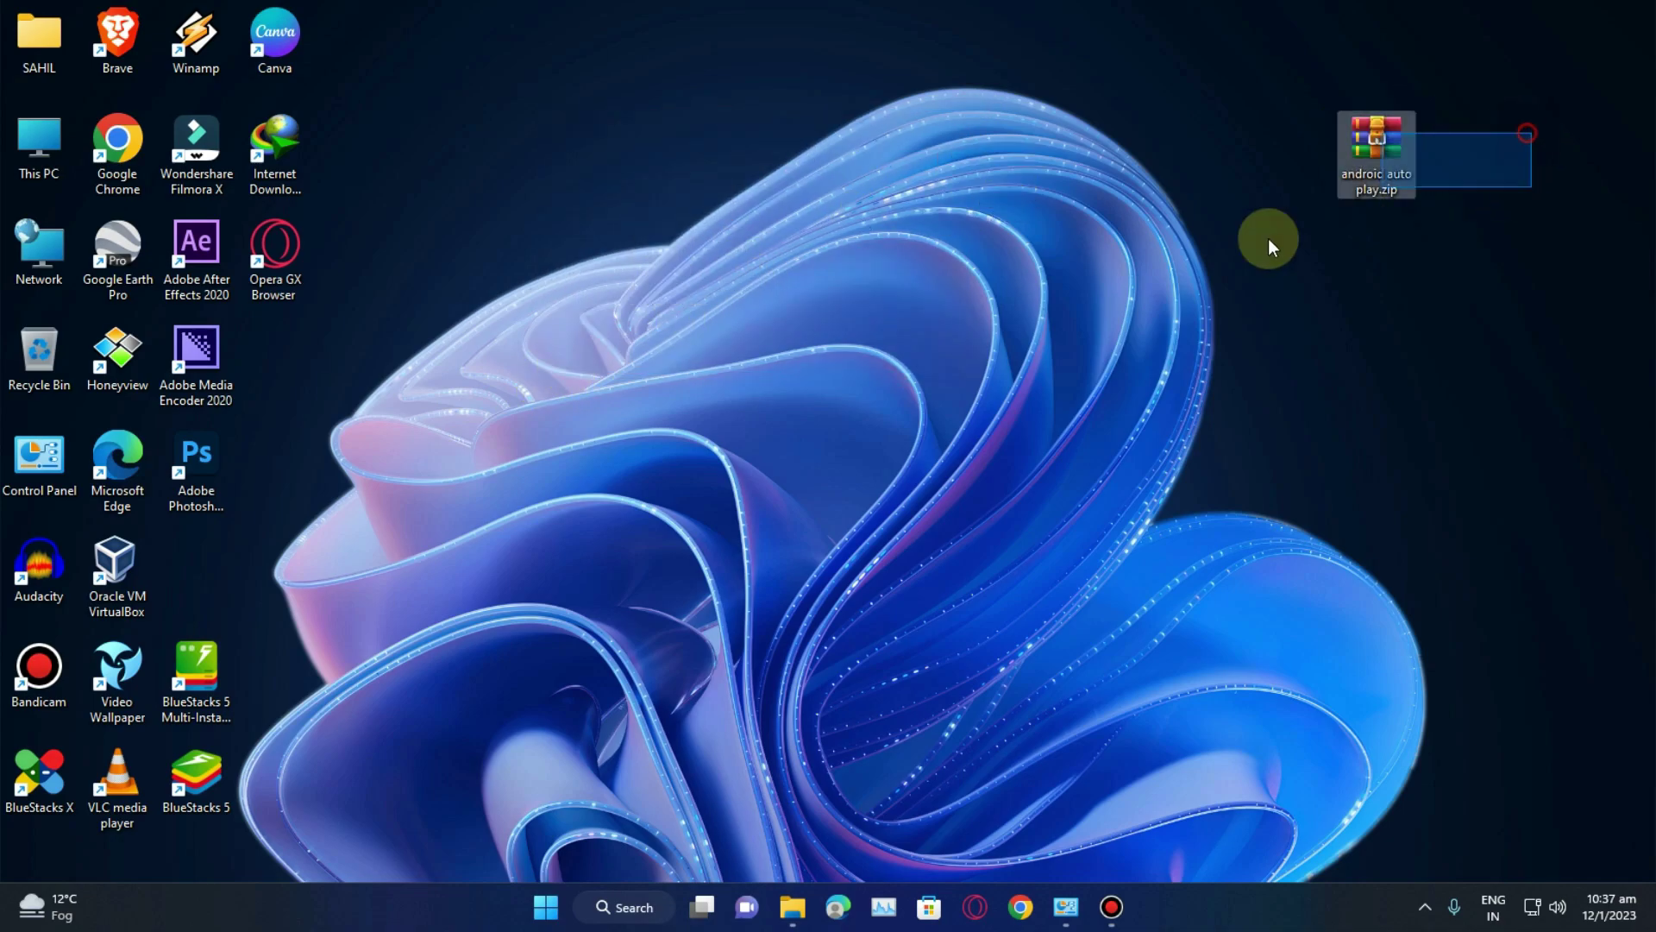
pyautogui.moveTo(1543, 78); pyautogui.dragTo(1281, 255)
pyautogui.moveTo(1441, 125); pyautogui.dragTo(1341, 200)
pyautogui.moveTo(1523, 86); pyautogui.dragTo(1276, 251)
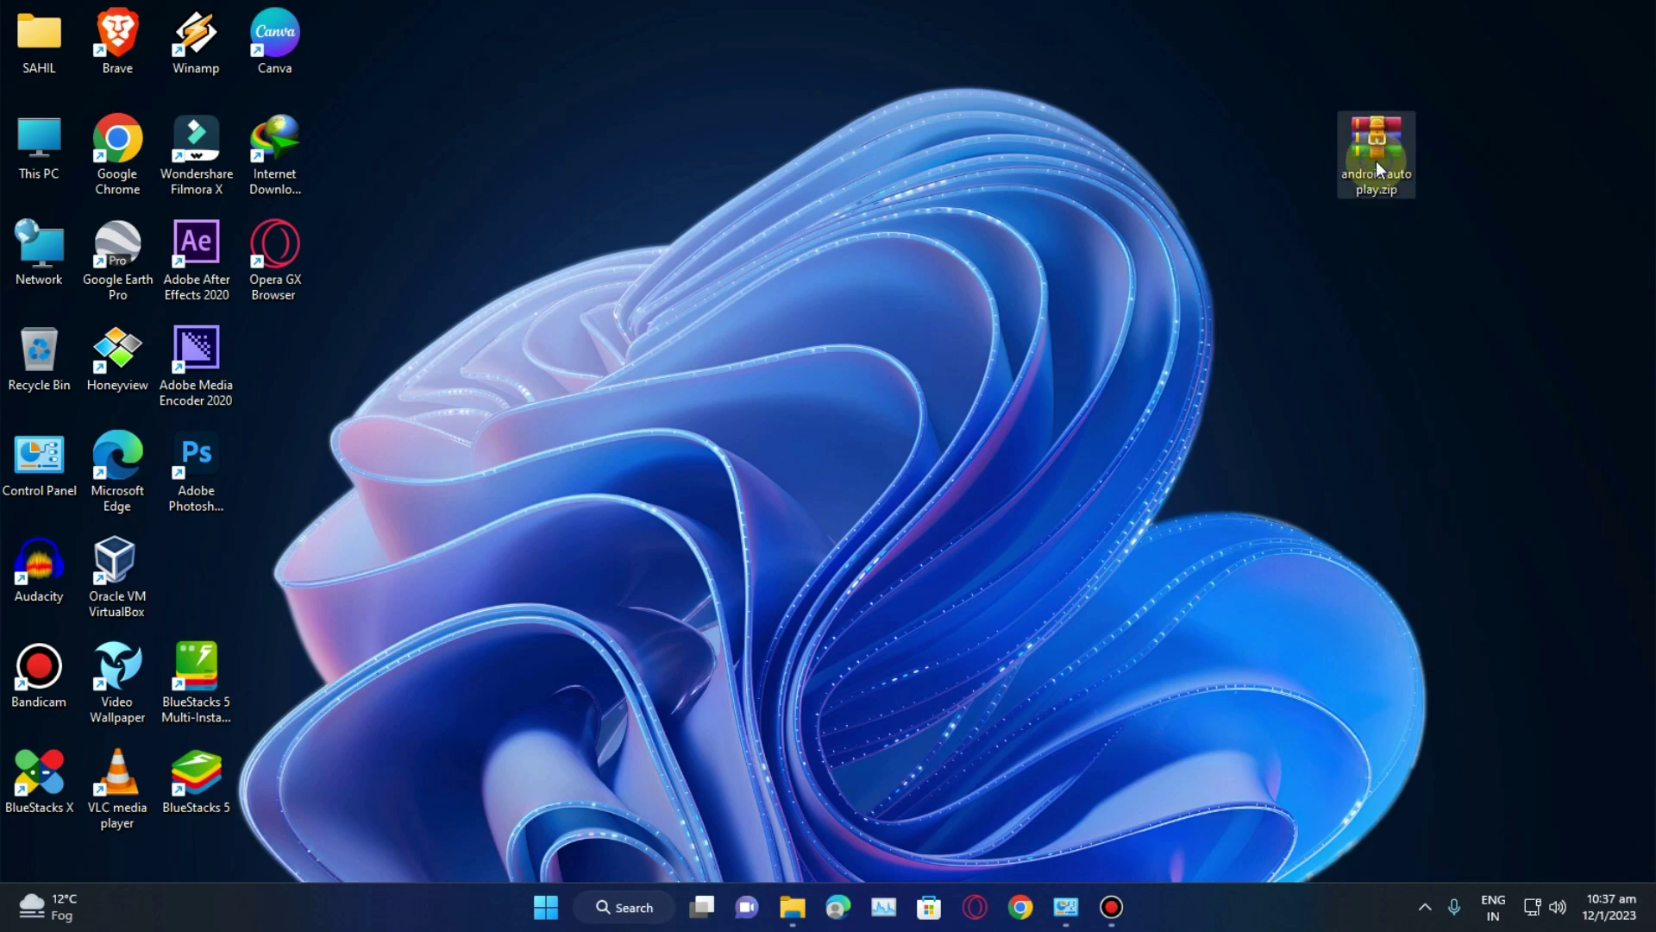
pyautogui.rightClick(1375, 161)
pyautogui.click(1401, 135)
pyautogui.moveTo(1401, 135); pyautogui.dragTo(422, 128)
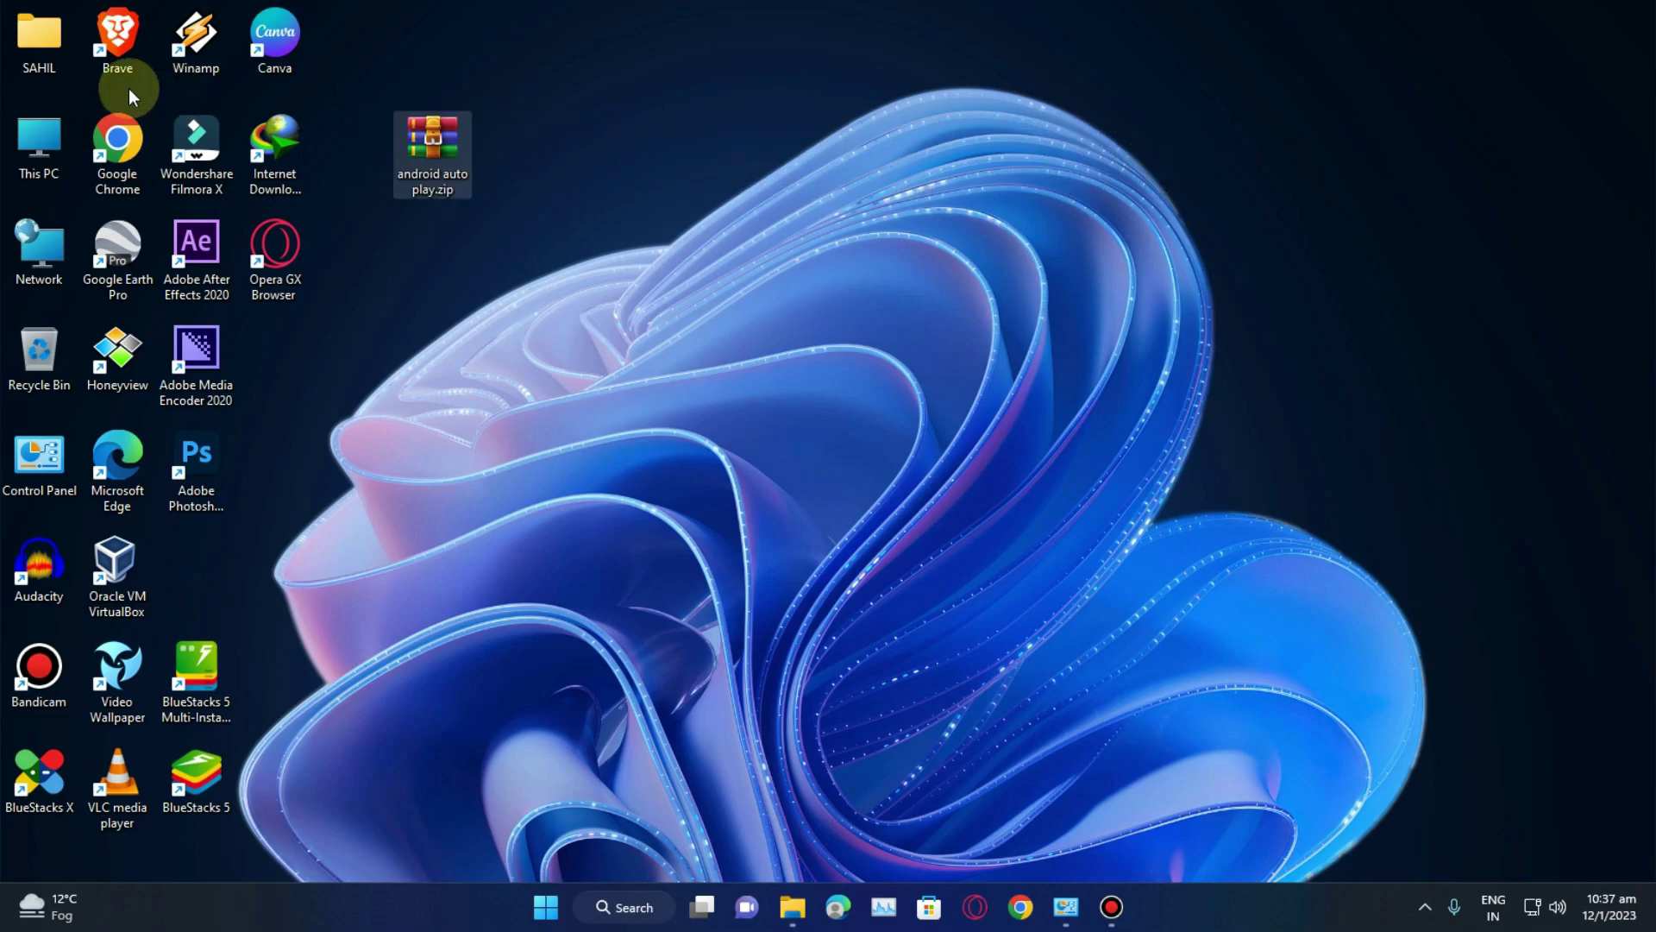
# - Move android-studio-2021.3.1.17-windows.exe from the Downloads folder onto the desktop and close the folder window
pyautogui.doubleClick(39, 143)
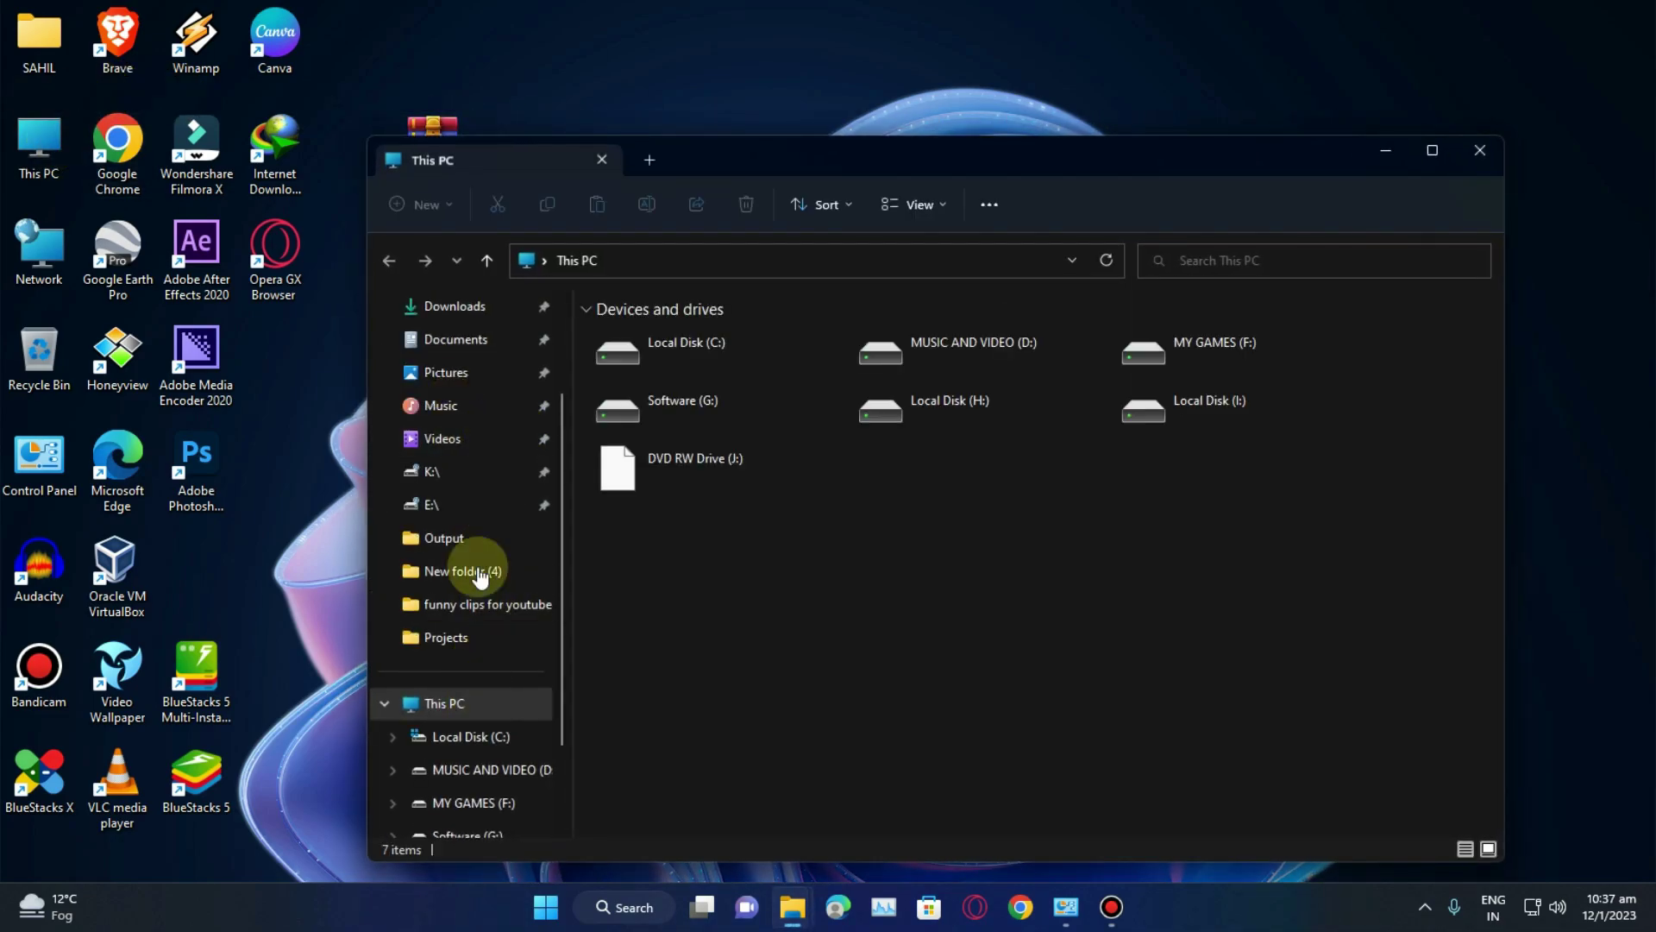
pyautogui.scroll(2, 466, 518)
pyautogui.click(448, 471)
pyautogui.click(451, 437)
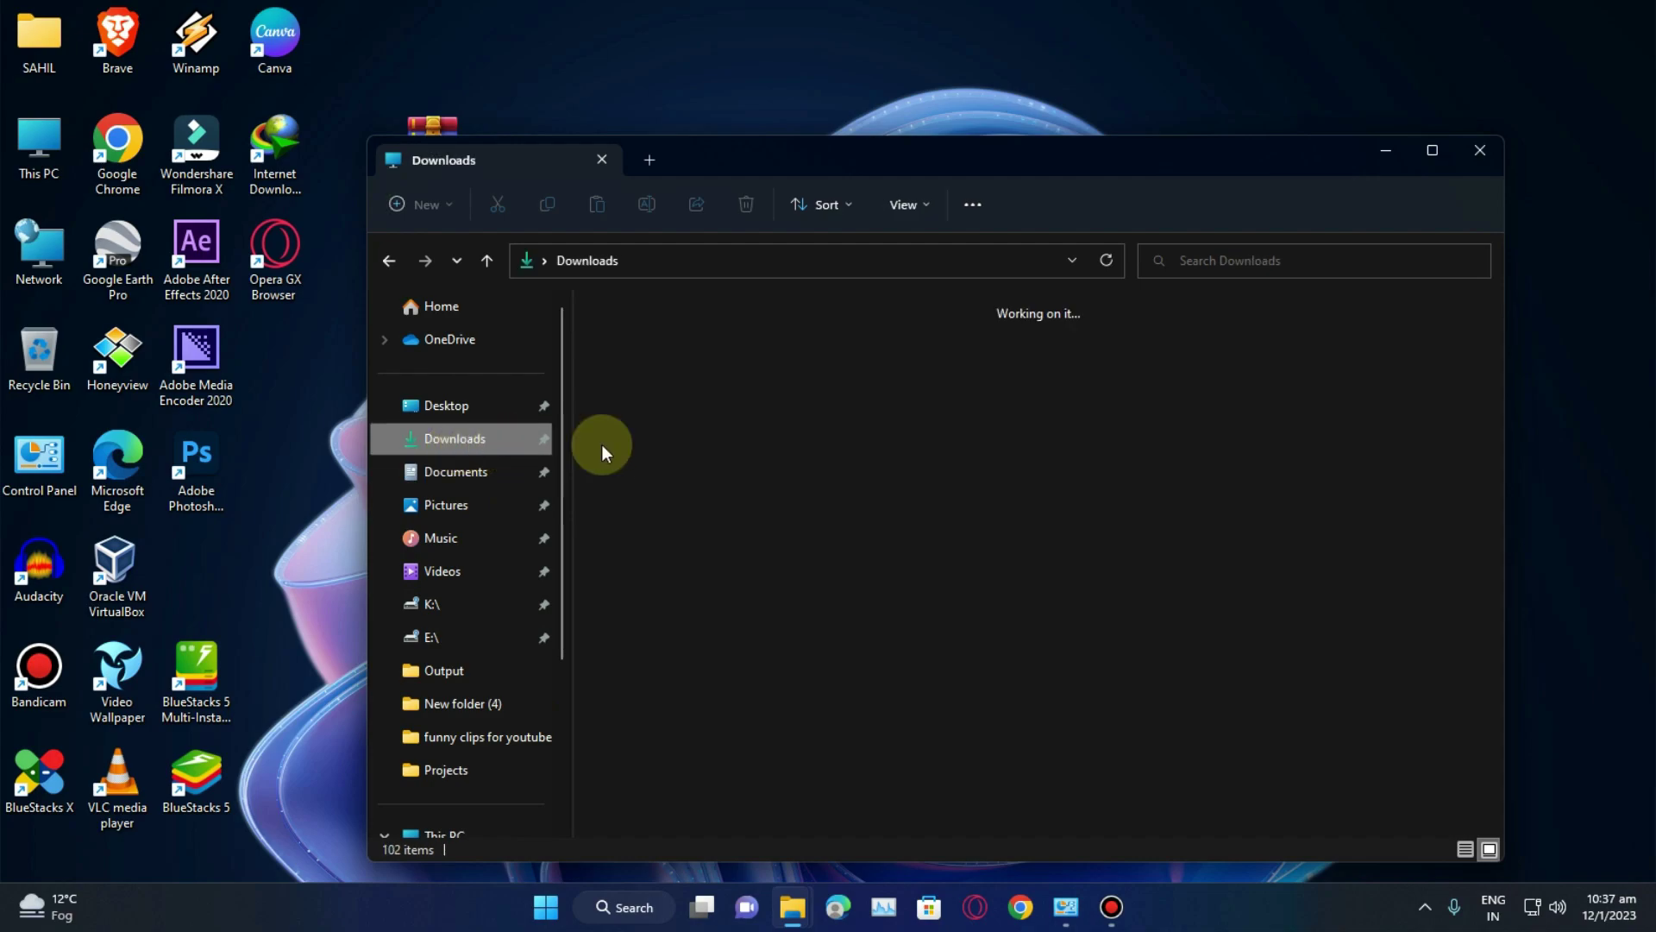
pyautogui.moveTo(654, 401); pyautogui.dragTo(1556, 359)
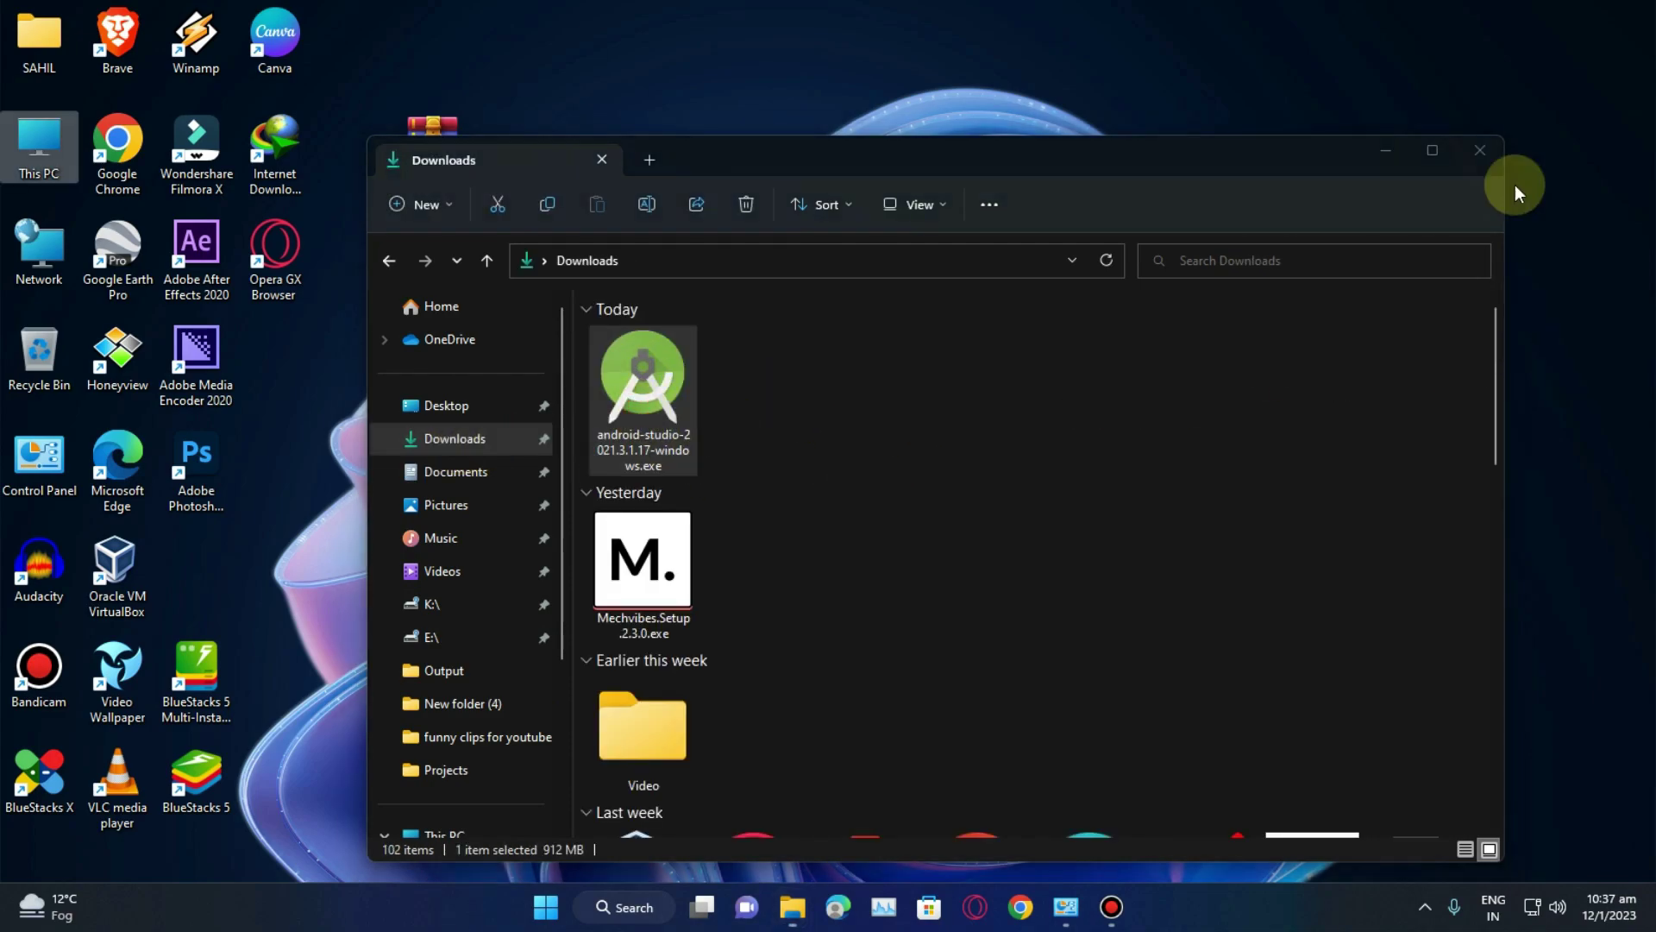
pyautogui.click(1480, 153)
pyautogui.moveTo(1552, 276); pyautogui.dragTo(867, 250)
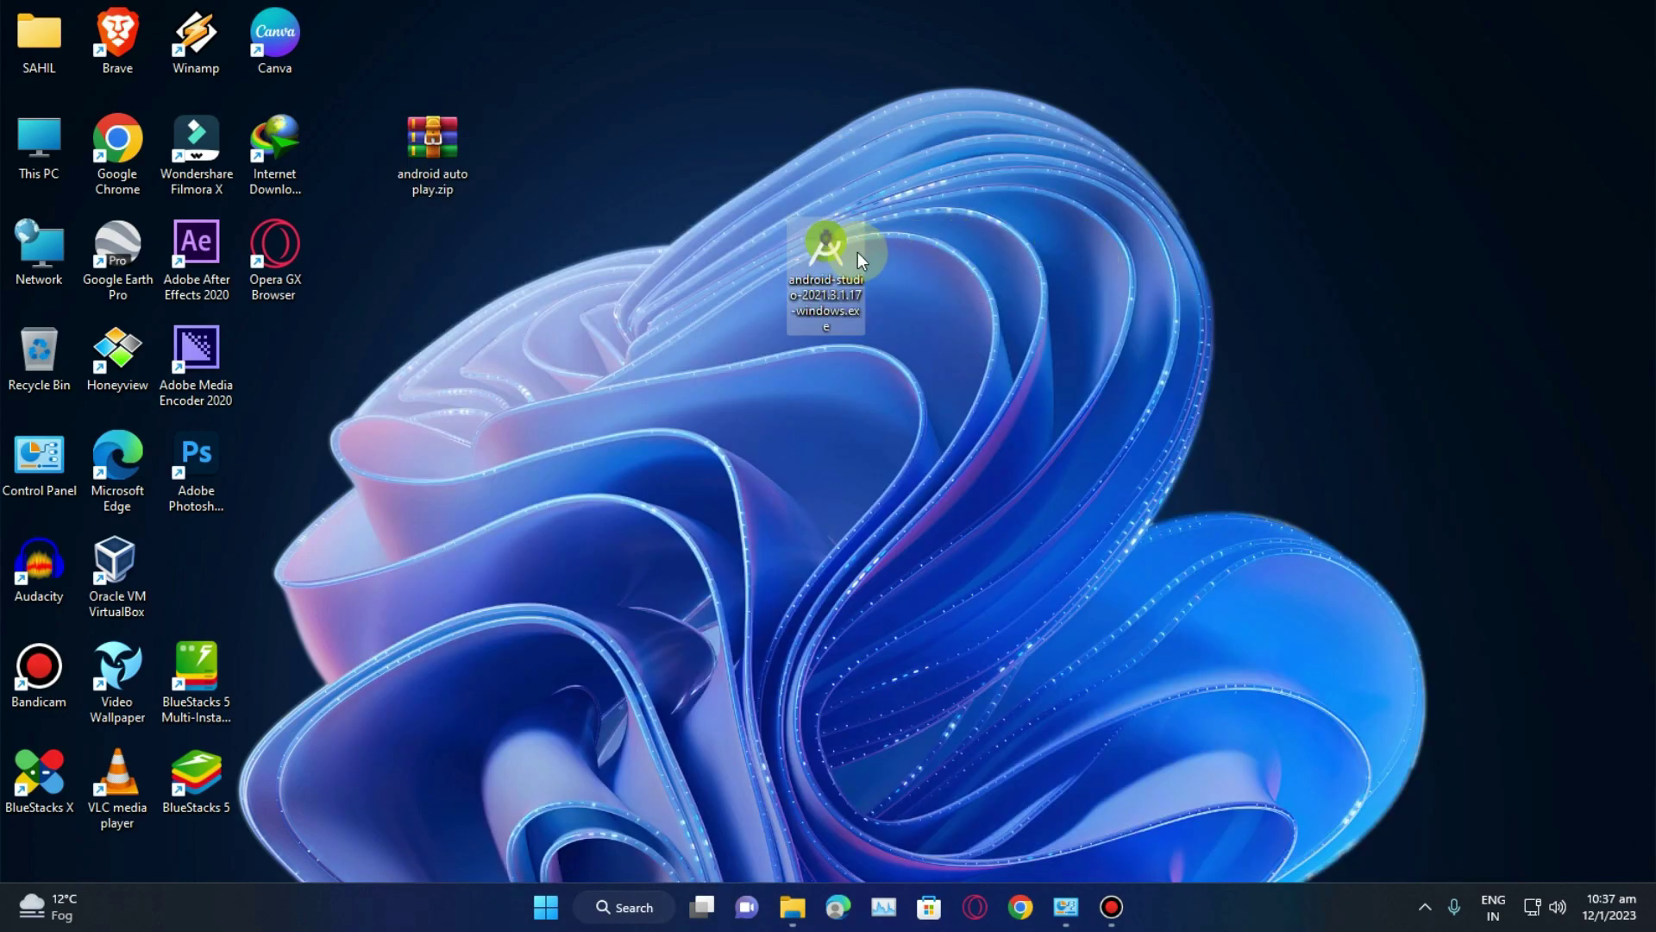
# - Run the android-studio-2021.3.1.17-windows.exe installer from the desktop
pyautogui.rightClick(849, 260)
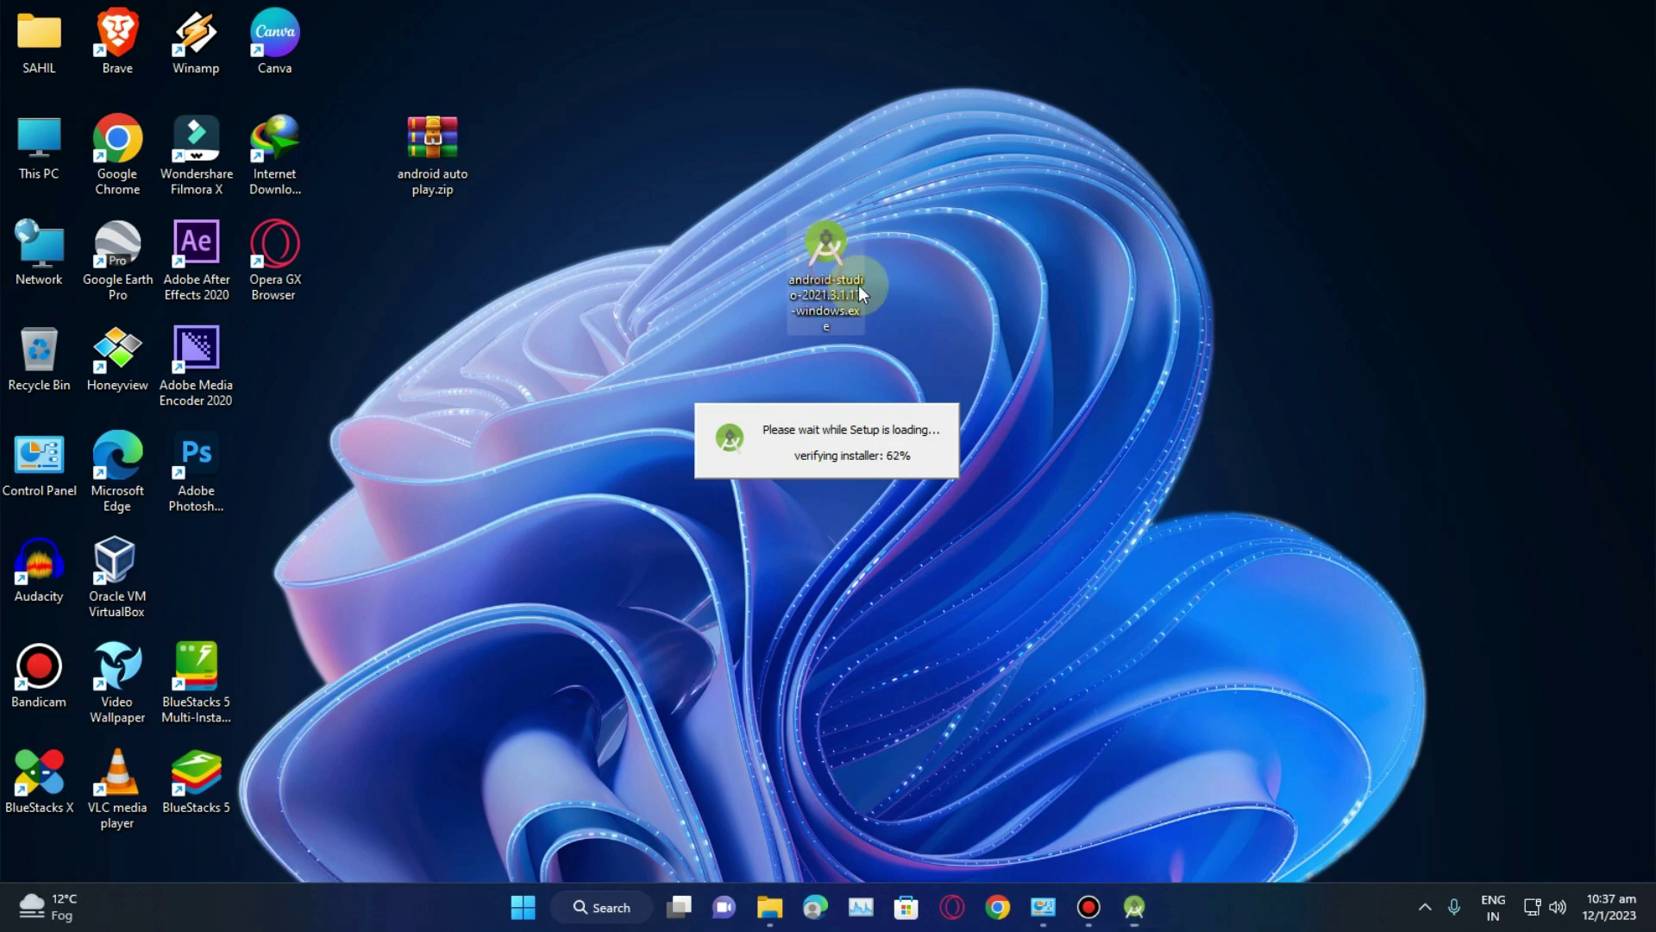
pyautogui.moveTo(946, 167); pyautogui.dragTo(723, 377)
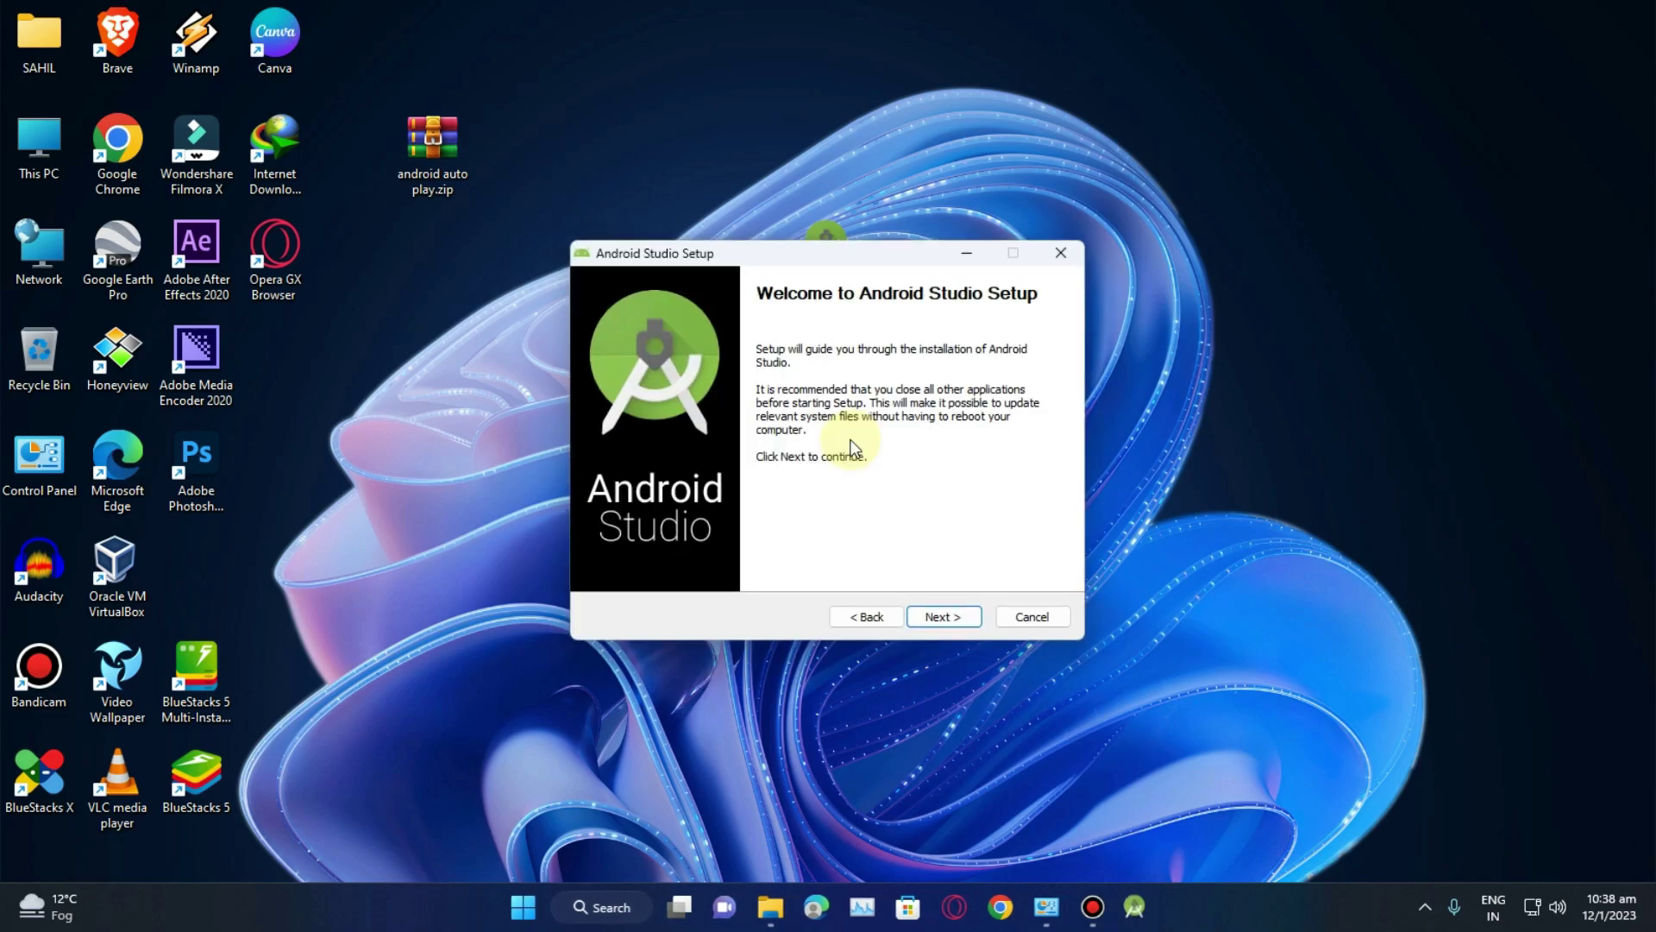
pyautogui.moveTo(826, 264)
pyautogui.mouseDown()
pyautogui.moveTo(932, 227)
pyautogui.moveTo(810, 250)
pyautogui.mouseUp()
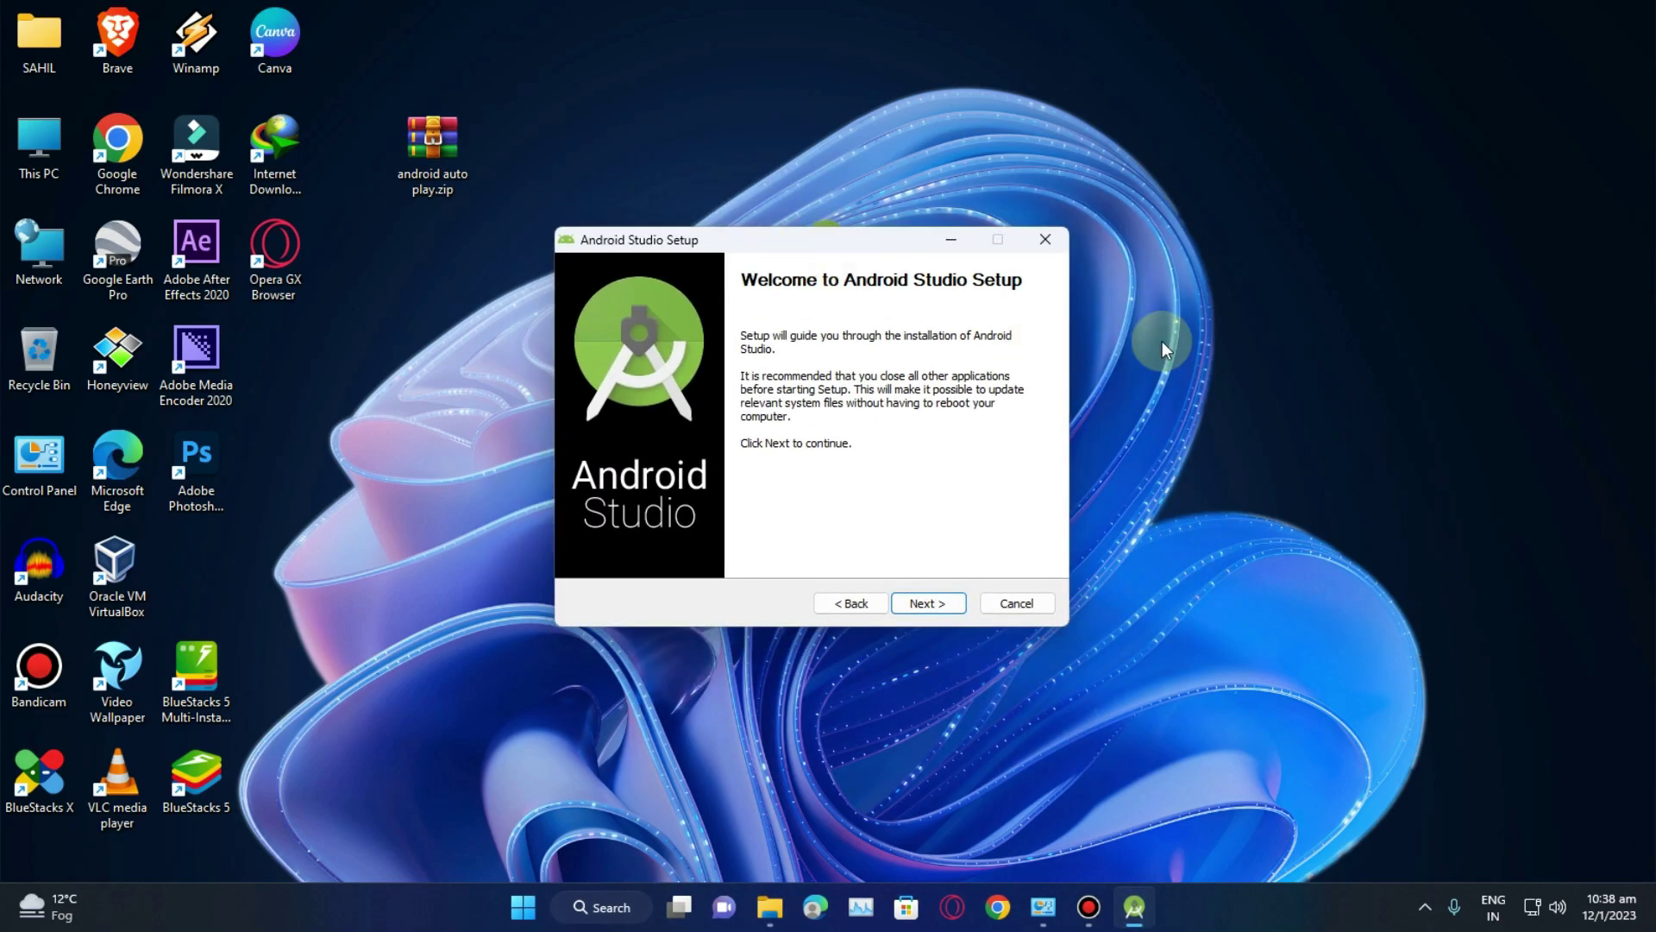
# - Install Android Studio with the Android Virtual Device component, keeping the default install location and Start Menu folder
pyautogui.click(939, 604)
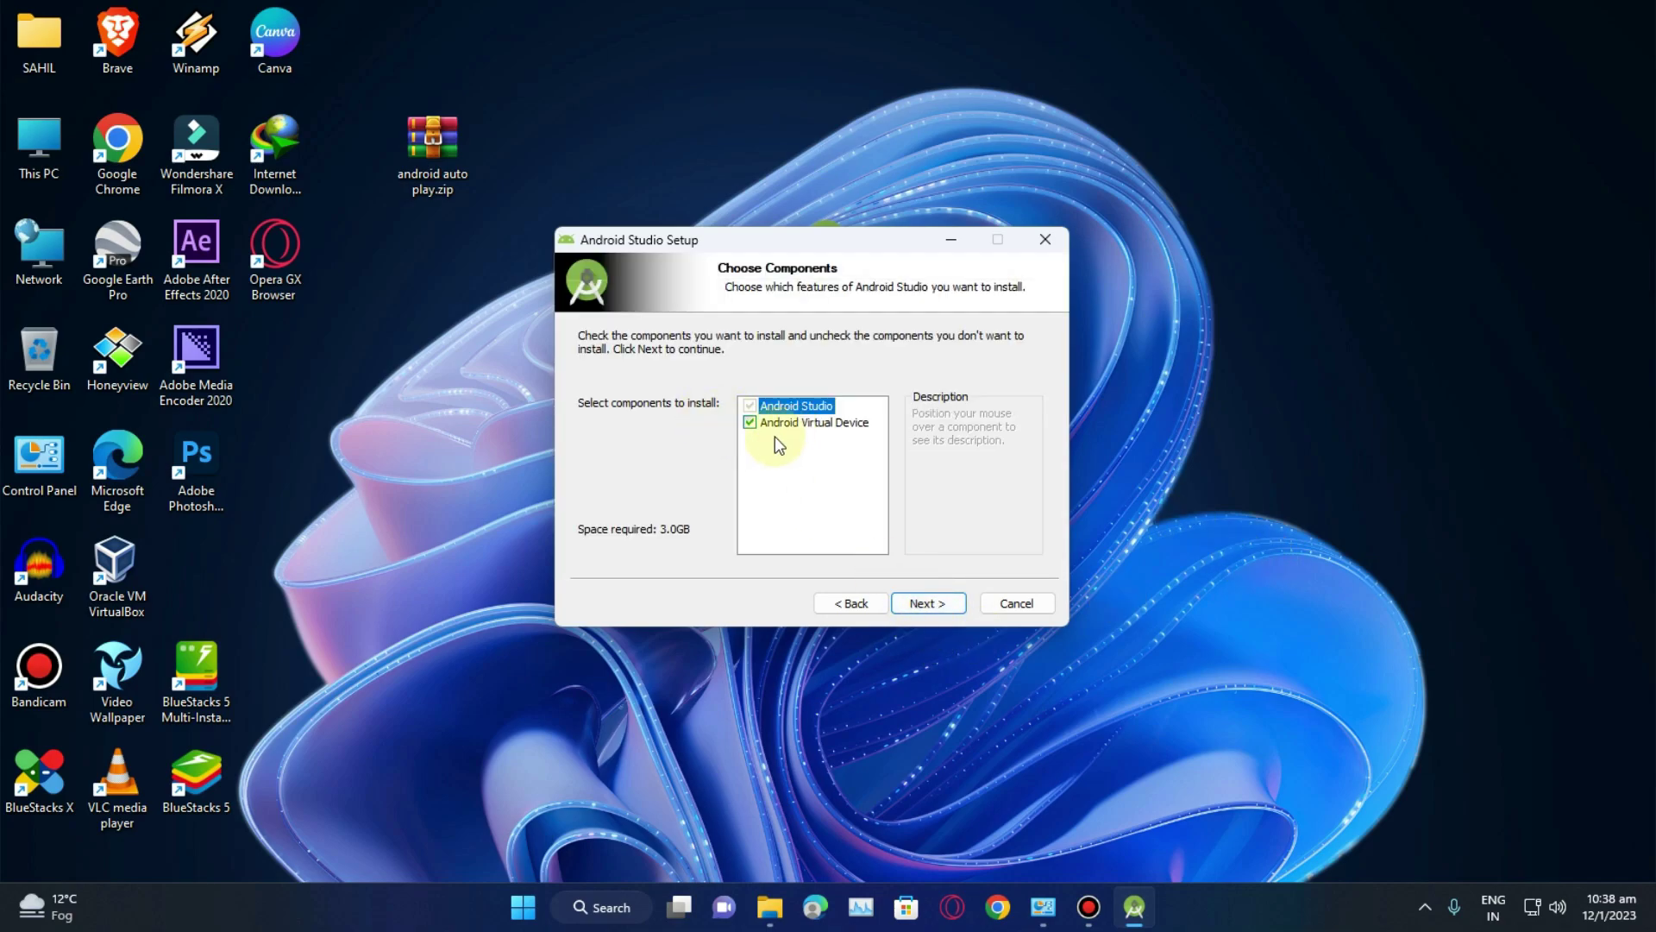
pyautogui.click(929, 613)
pyautogui.click(920, 611)
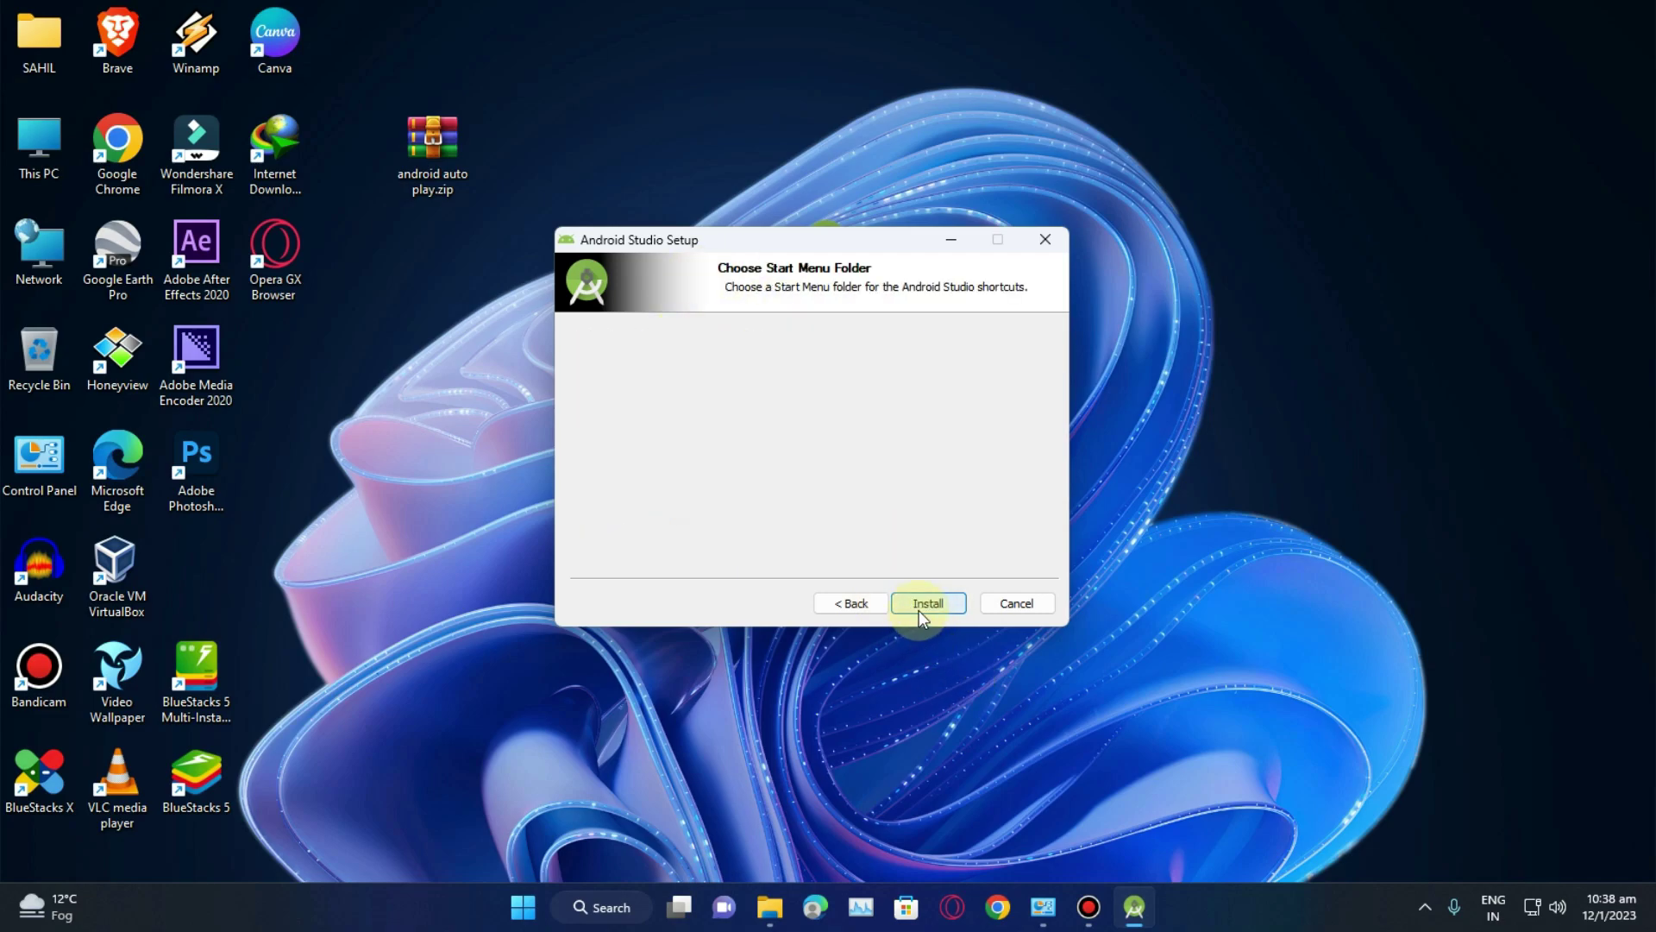
pyautogui.click(945, 603)
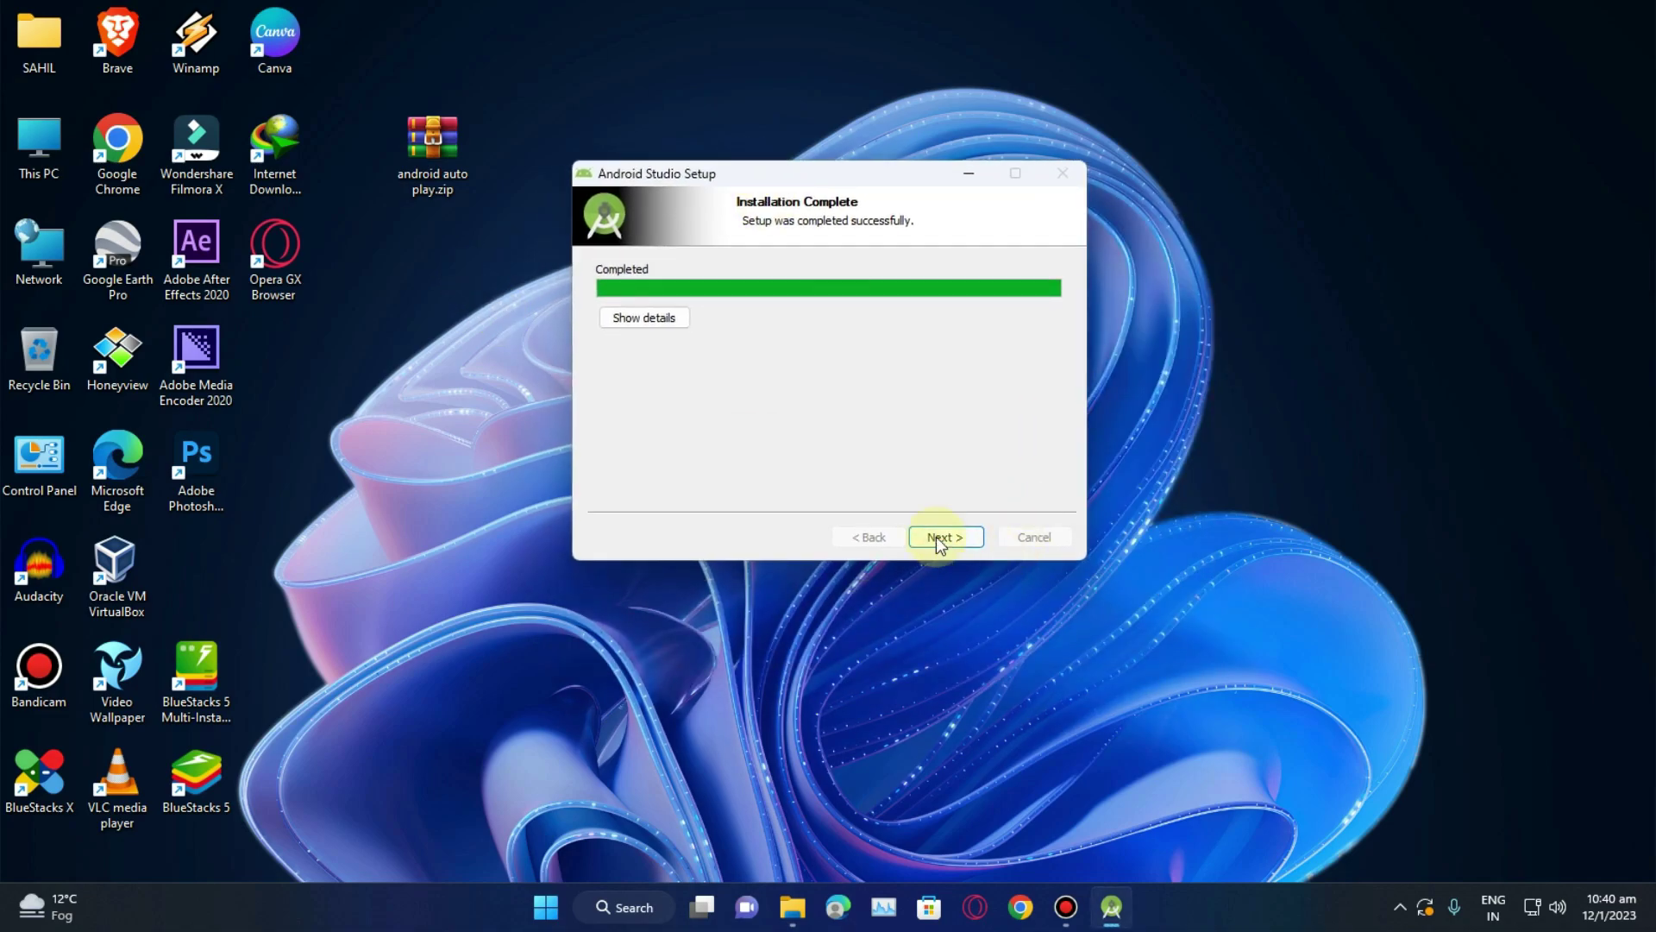
# - Finish the Android Studio setup with the Start Android Studio option enabled
pyautogui.click(939, 538)
pyautogui.click(765, 346)
pyautogui.click(766, 346)
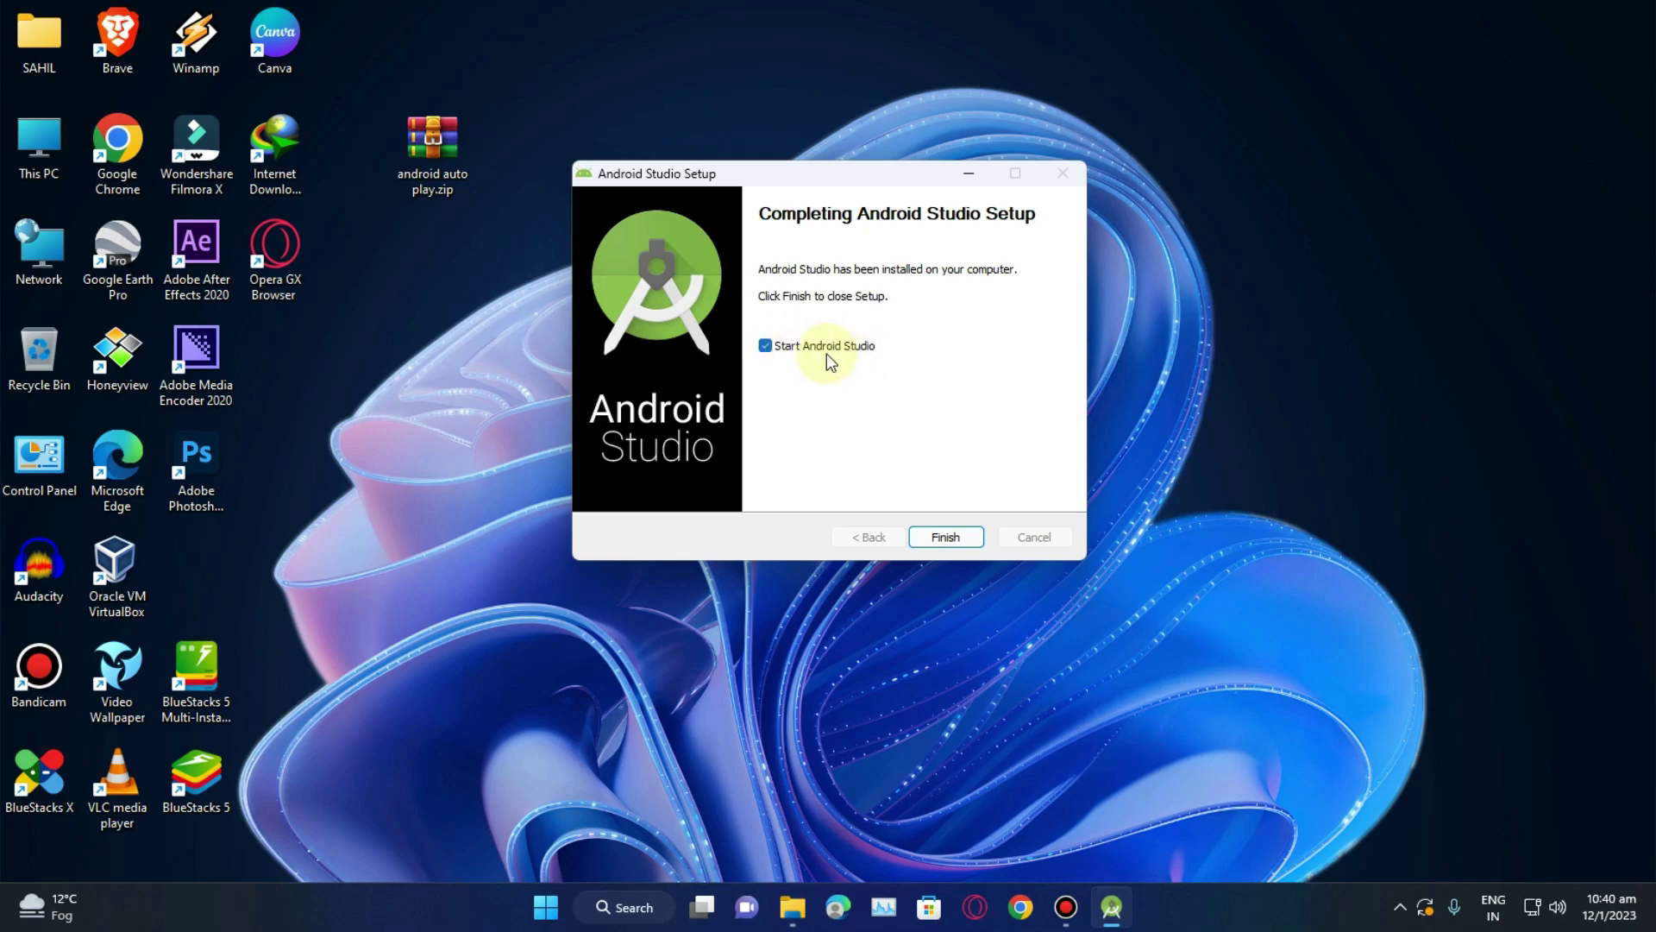
pyautogui.click(952, 545)
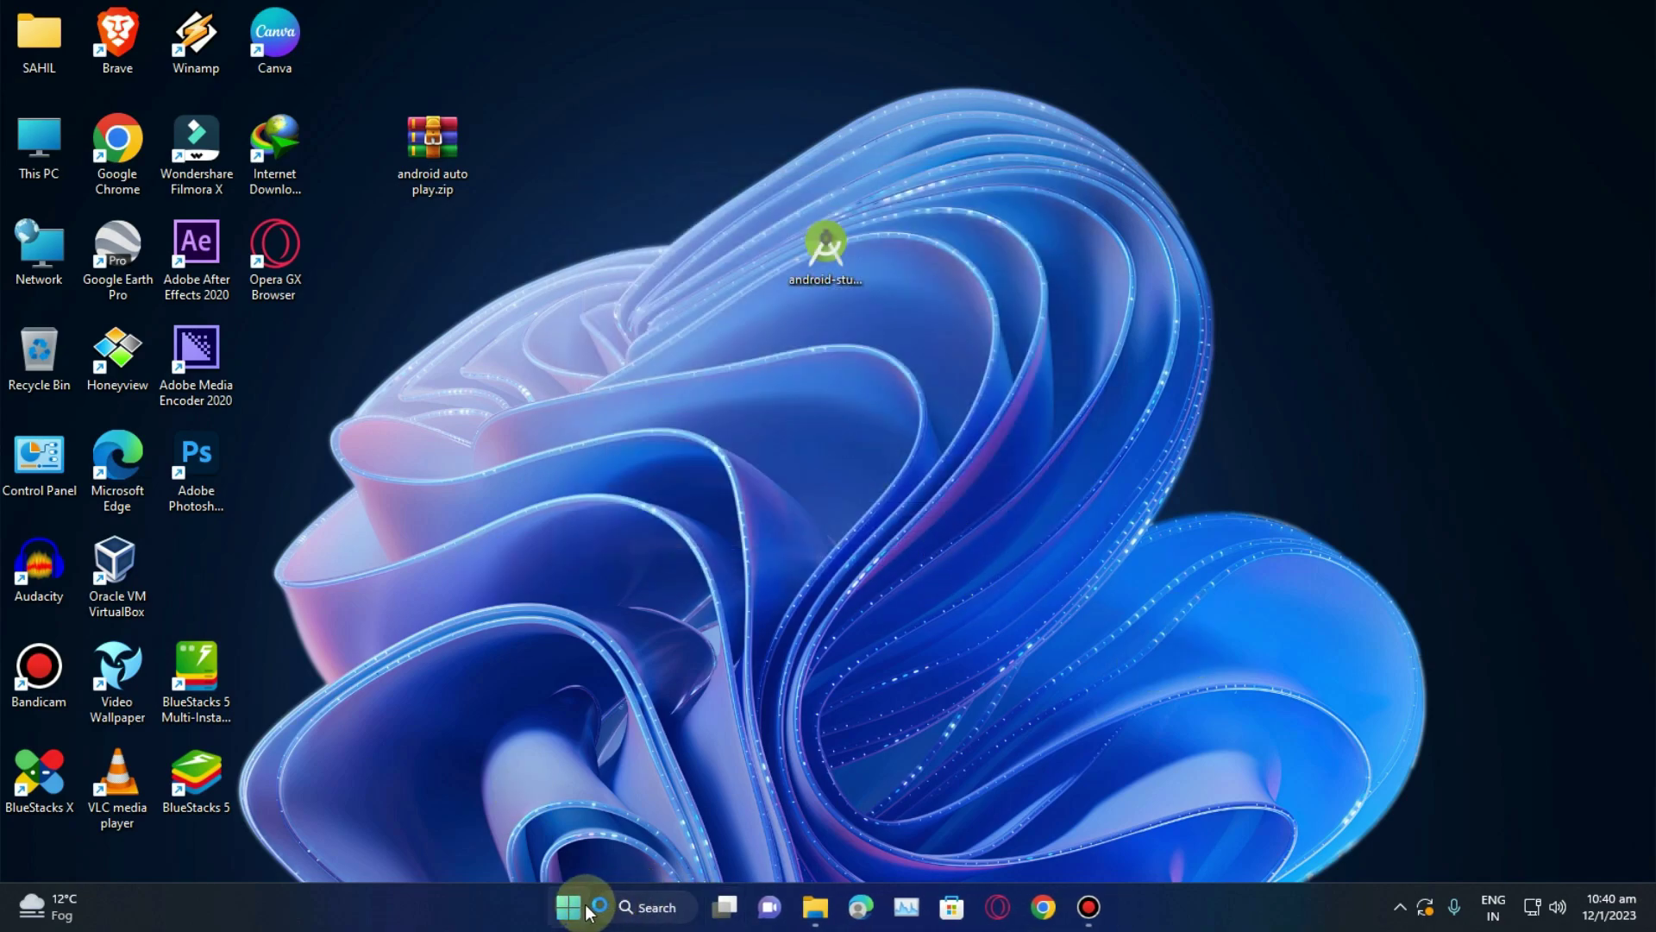
# - Launch Android Studio from the installed apps and decline sending usage statistics to Google
pyautogui.click(587, 910)
pyautogui.click(1070, 231)
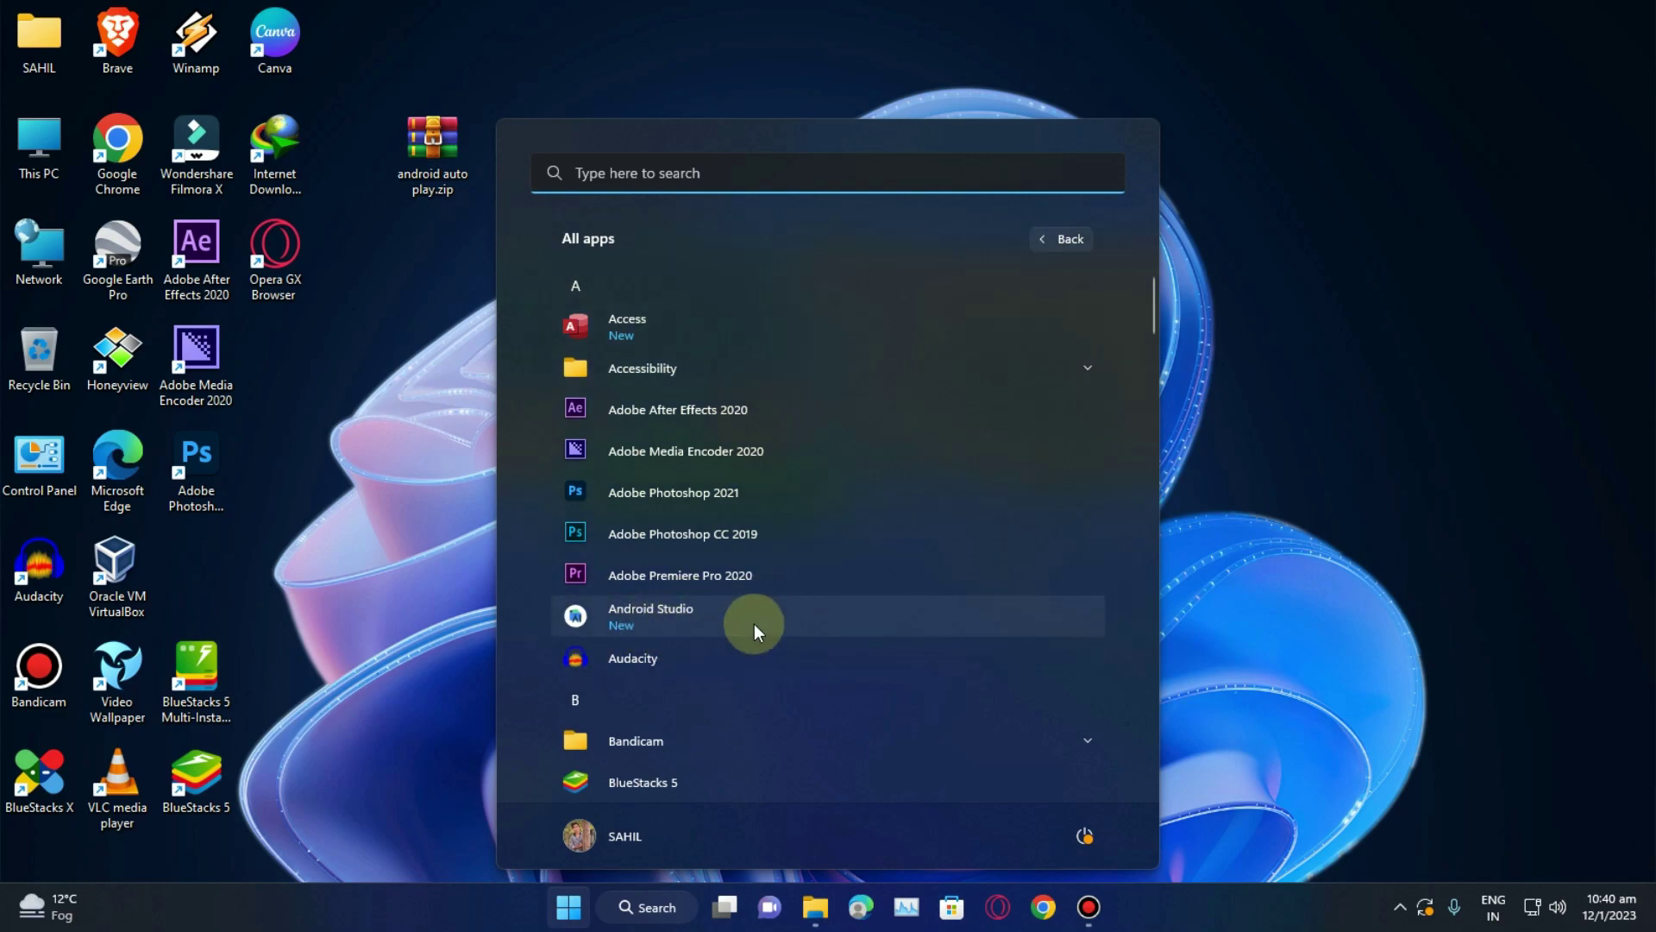
pyautogui.click(703, 625)
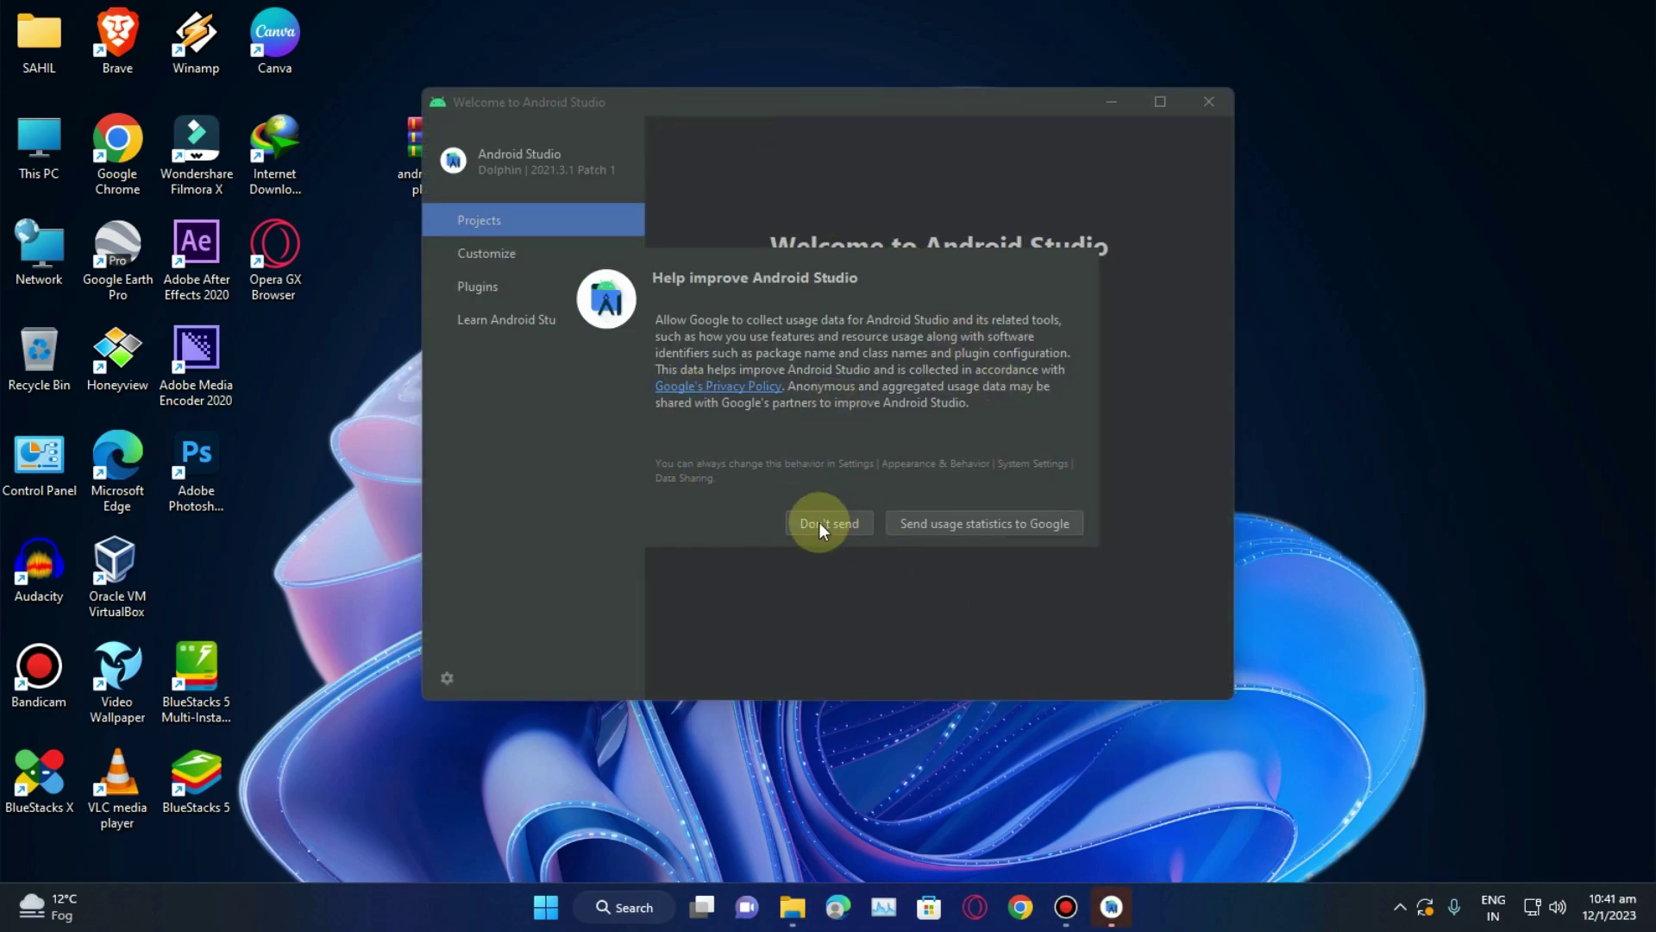
pyautogui.click(815, 522)
pyautogui.moveTo(634, 111); pyautogui.dragTo(748, 192)
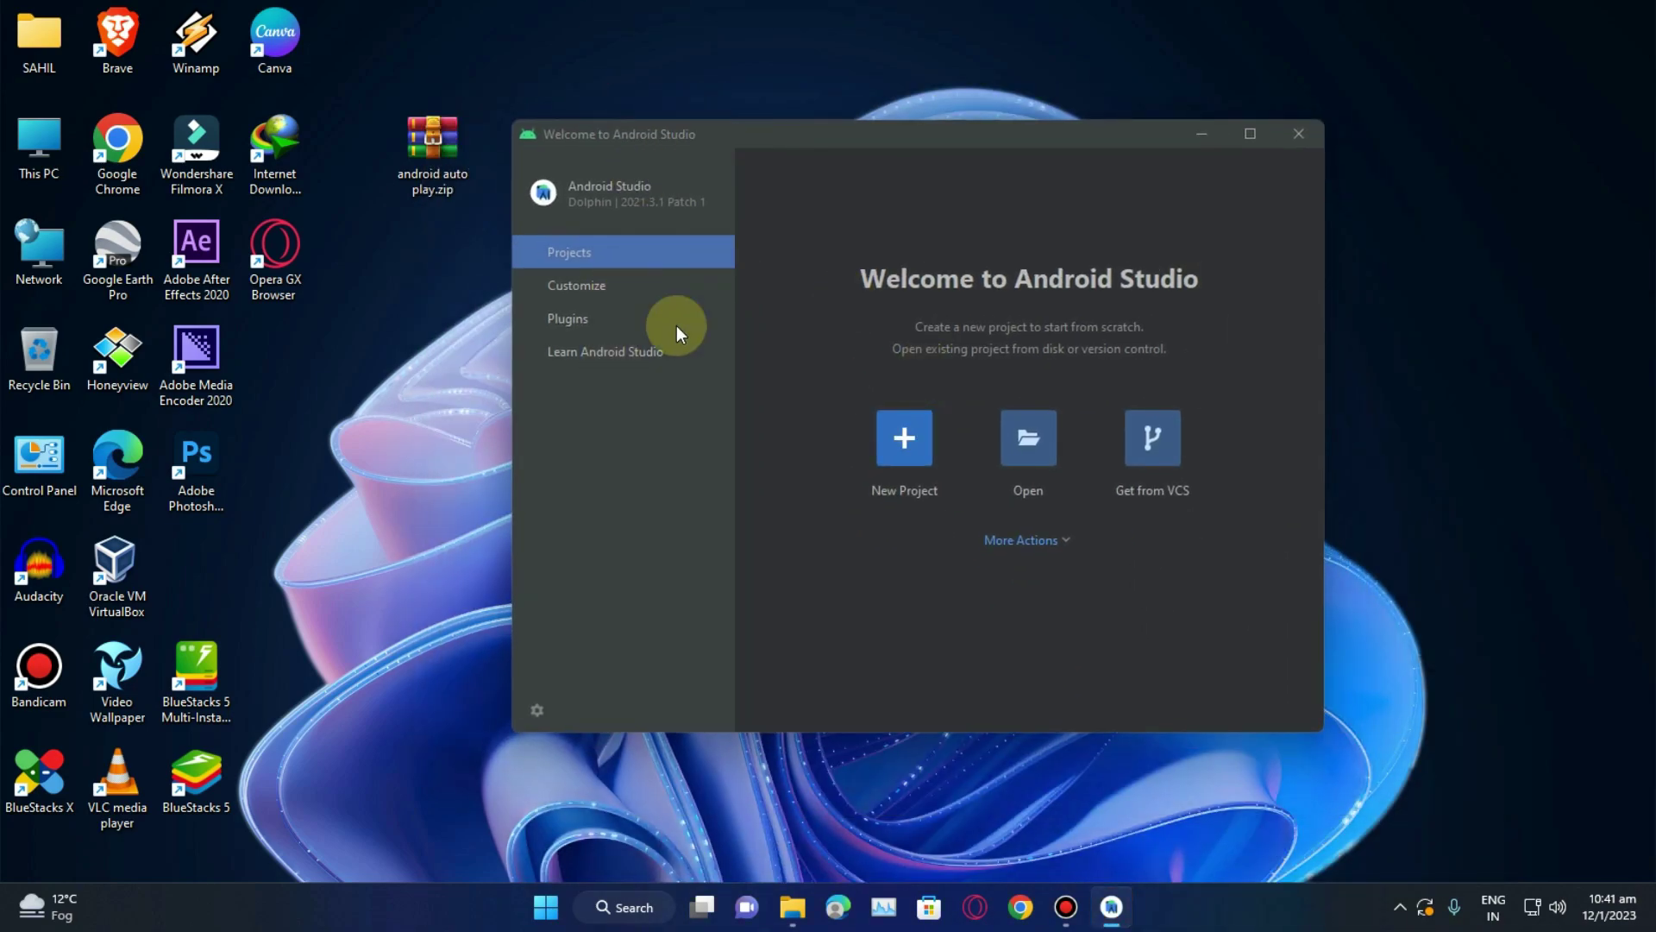
# - Open the full Android Studio settings from the Customize page of the welcome window
pyautogui.click(573, 288)
pyautogui.click(571, 307)
pyautogui.click(574, 288)
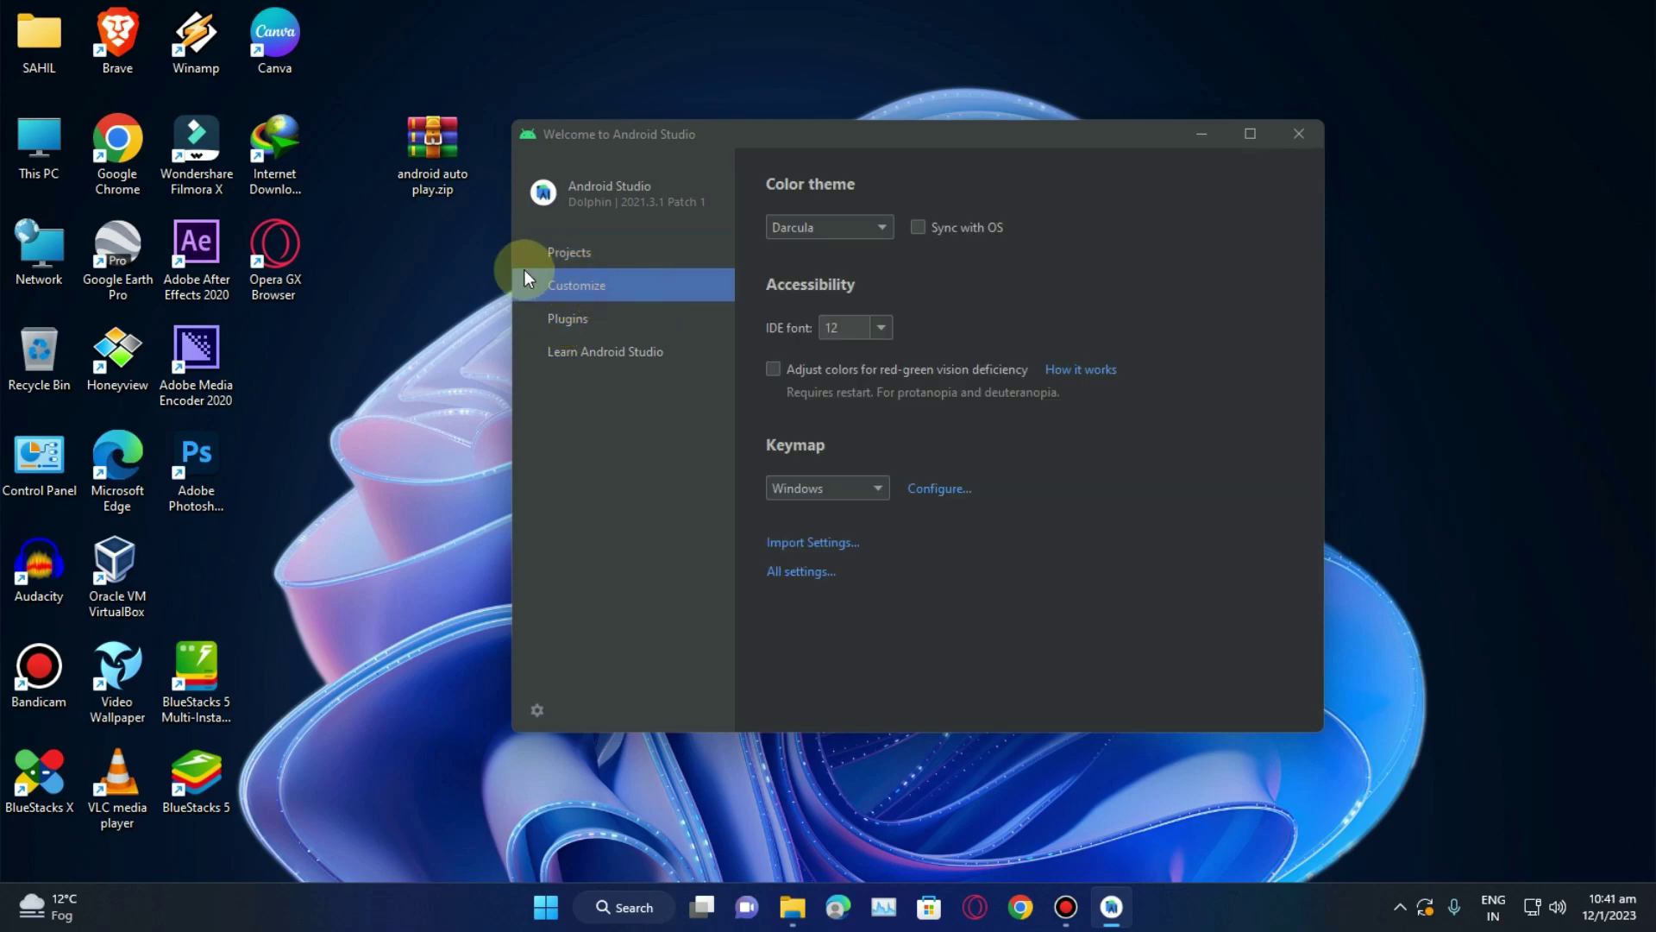
pyautogui.click(811, 573)
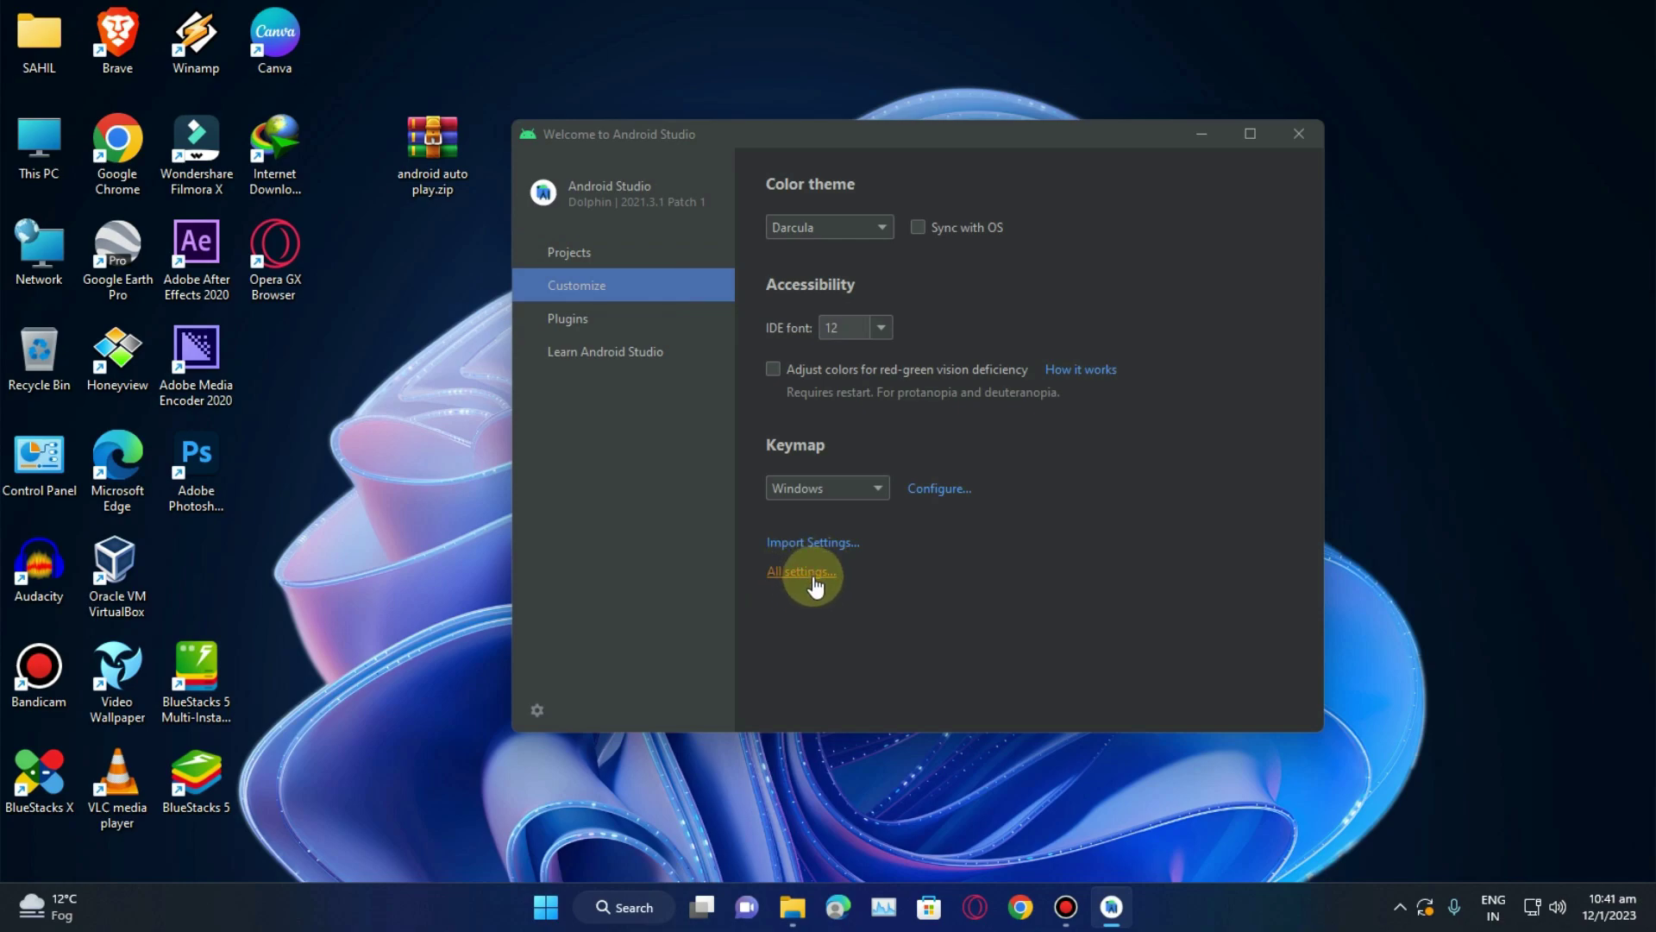
pyautogui.click(813, 576)
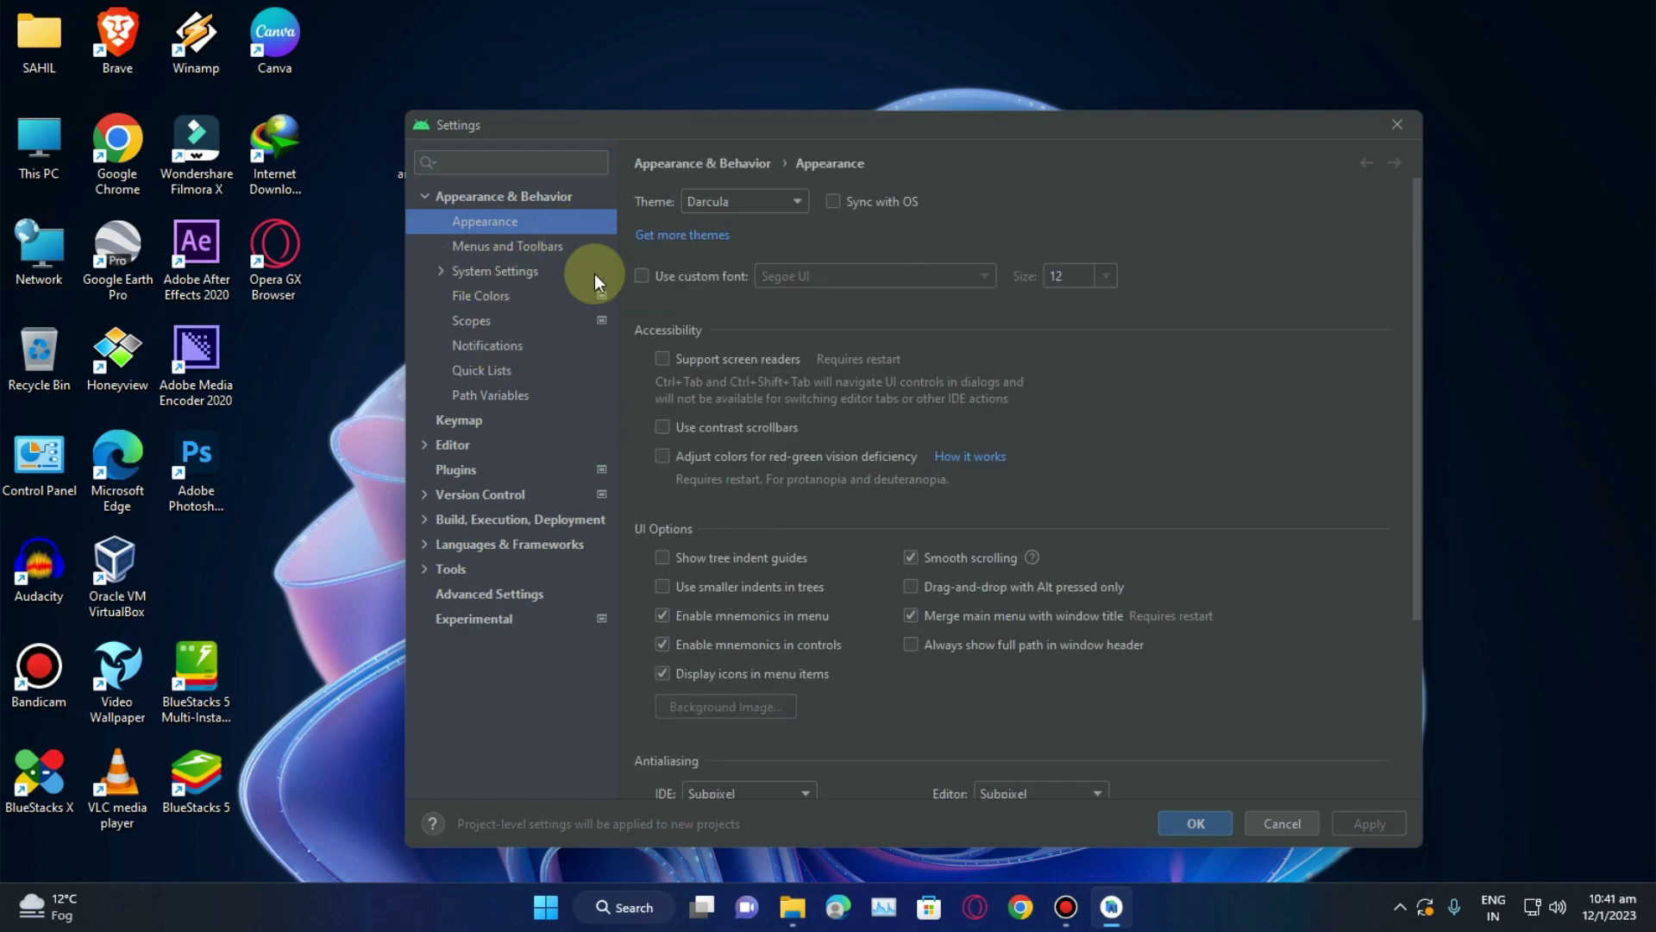
# - Expand System Settings and show the SDK Tools list of the Android SDK
pyautogui.click(503, 271)
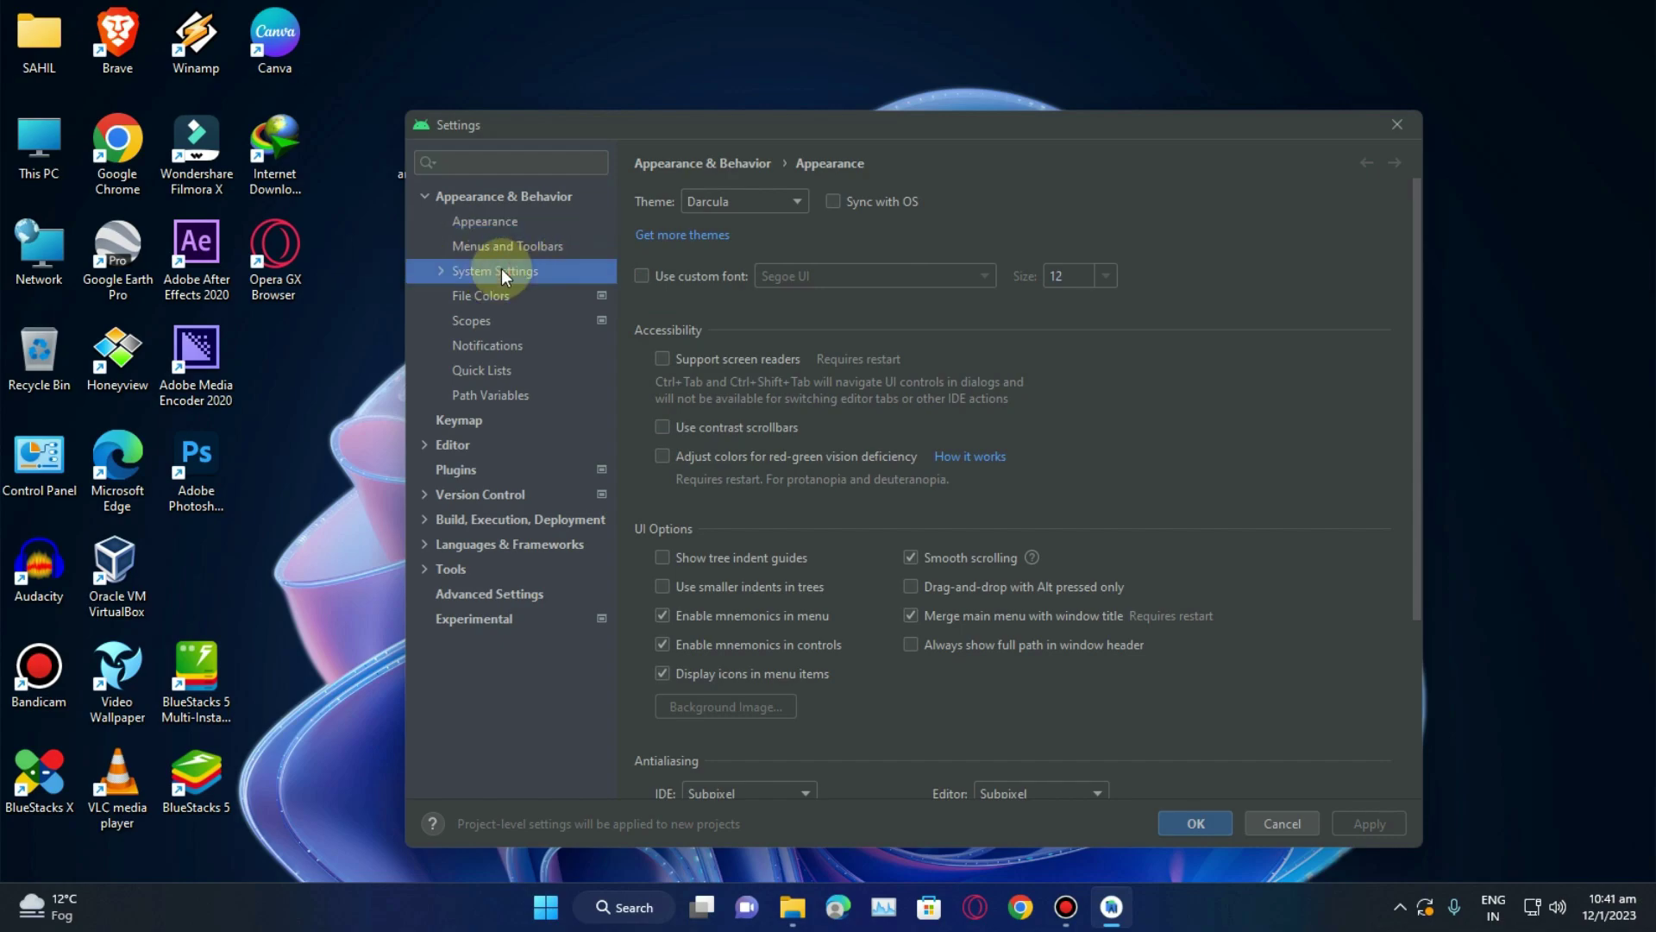
pyautogui.click(439, 271)
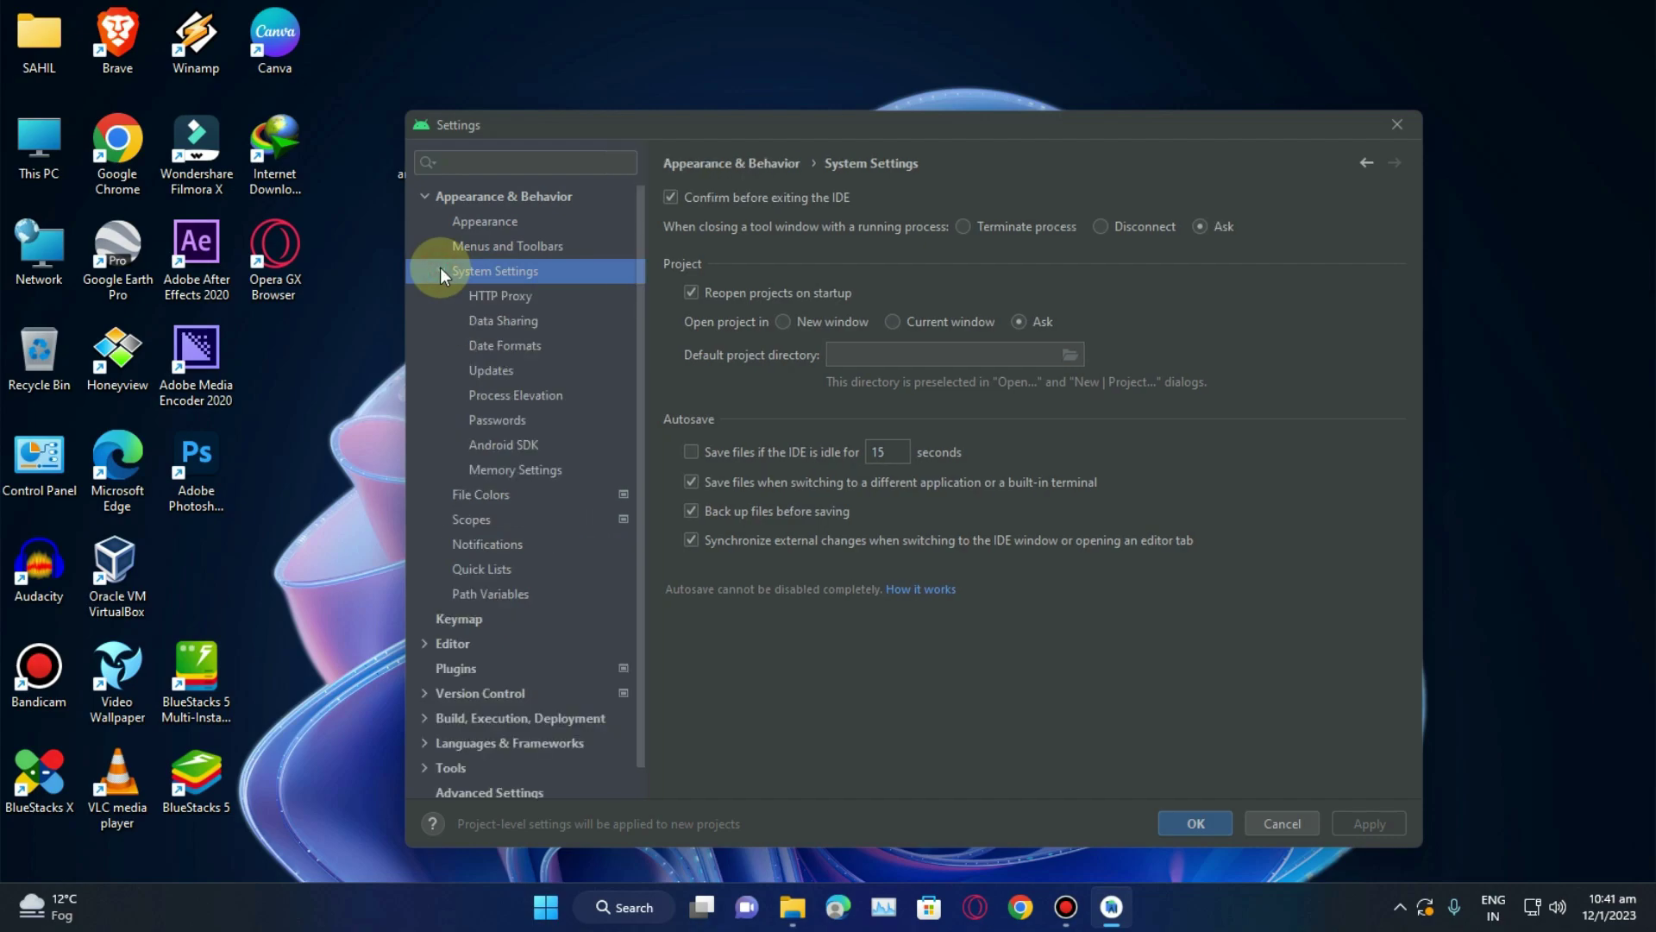
pyautogui.click(532, 443)
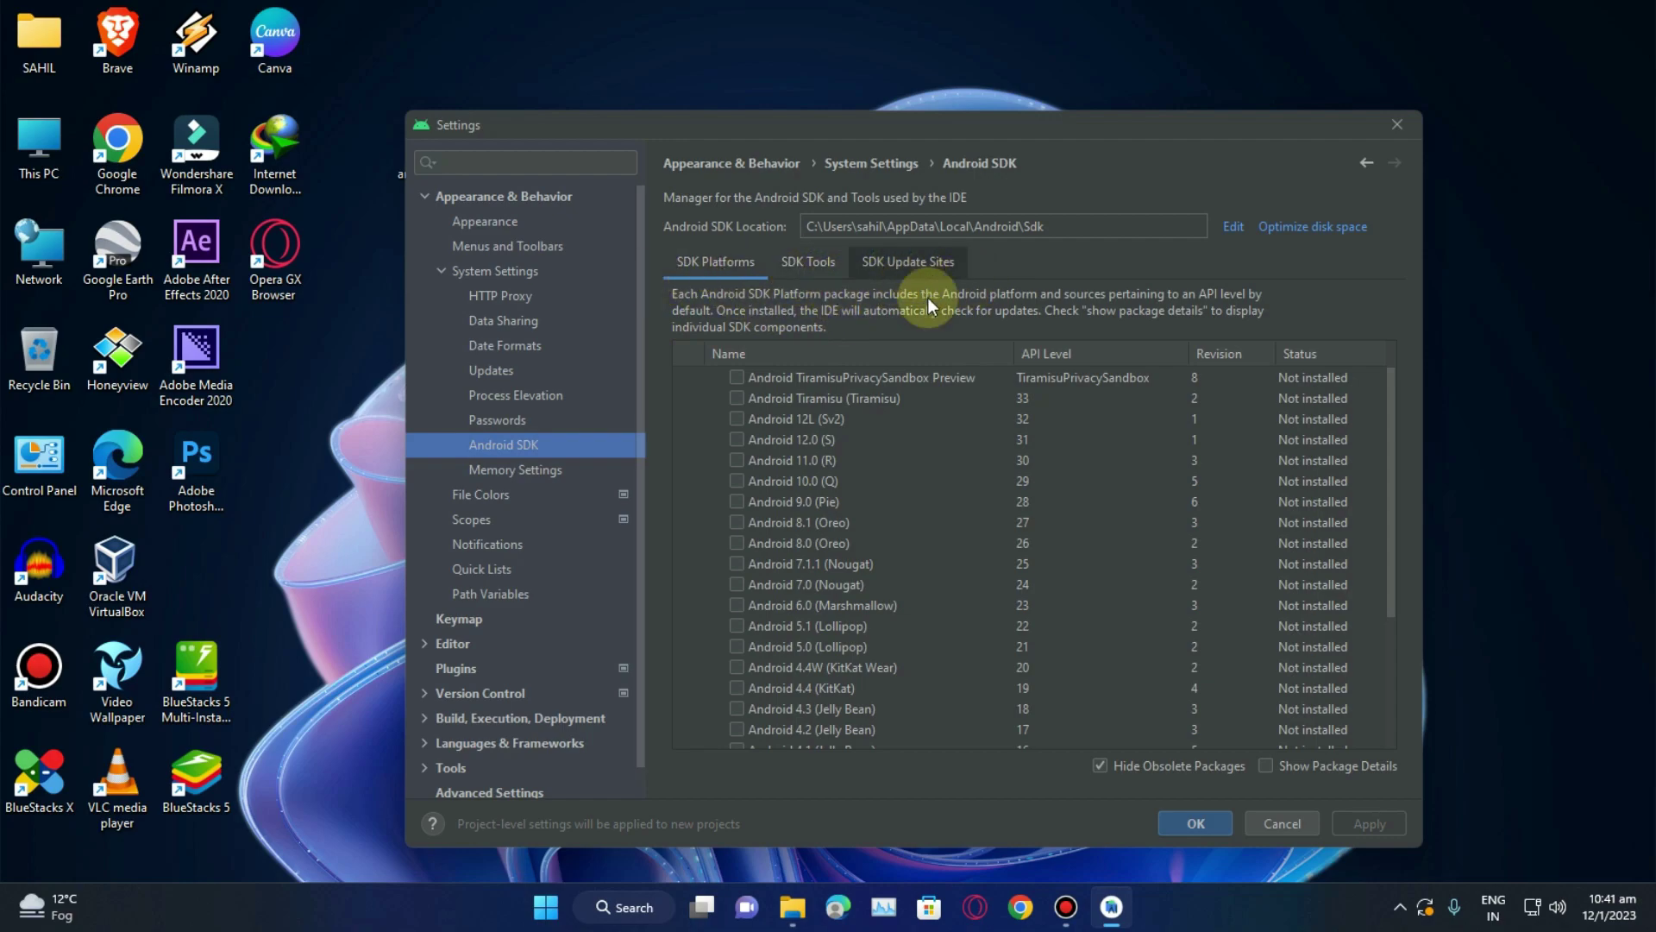
pyautogui.click(812, 261)
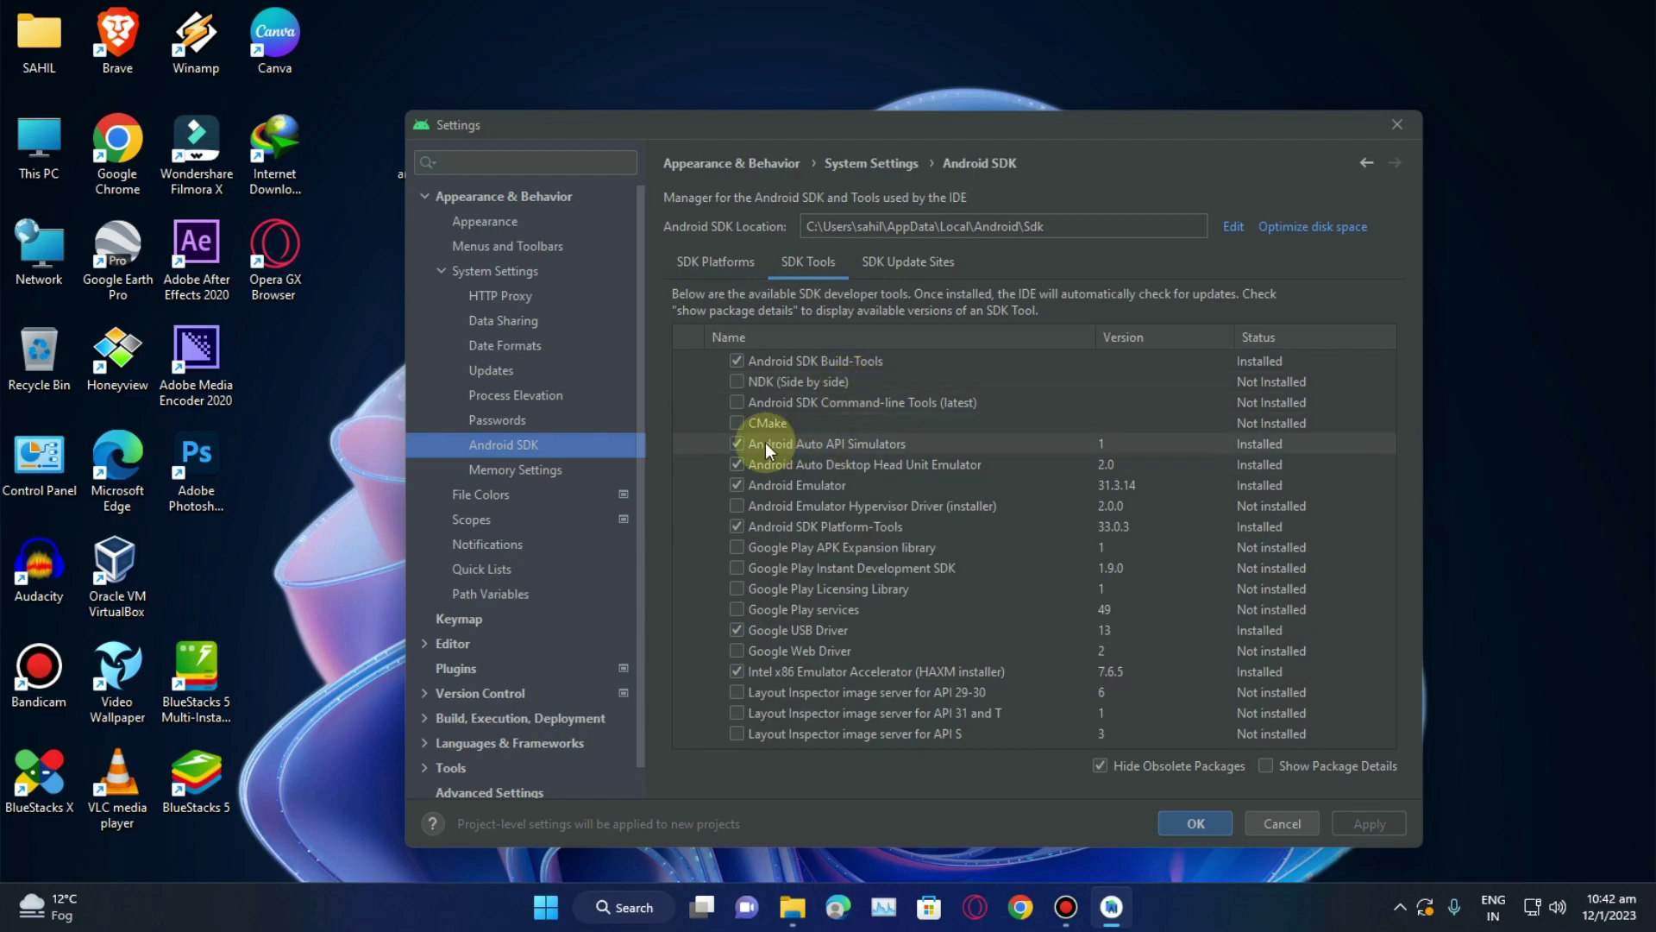
# - Deselect Android SDK Build-Tools, Android Auto API Simulators, Android Auto Desktop Head Unit Emulator, Android Emulator and Google USB Driver
pyautogui.click(739, 361)
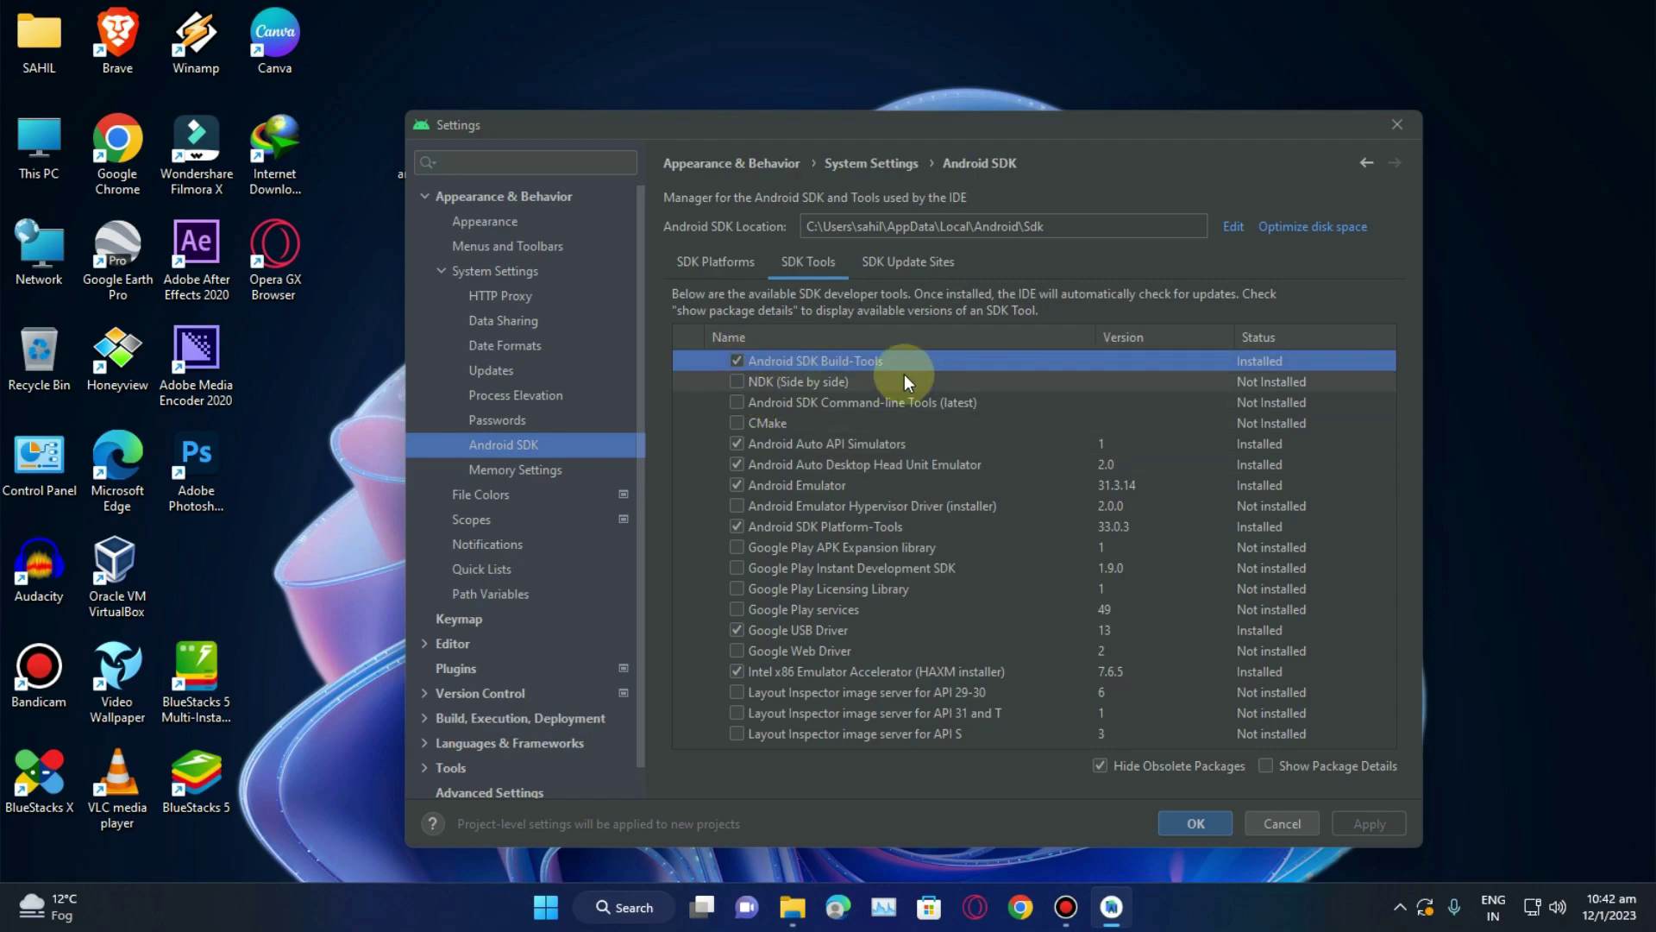
pyautogui.click(736, 444)
pyautogui.click(736, 464)
pyautogui.click(736, 485)
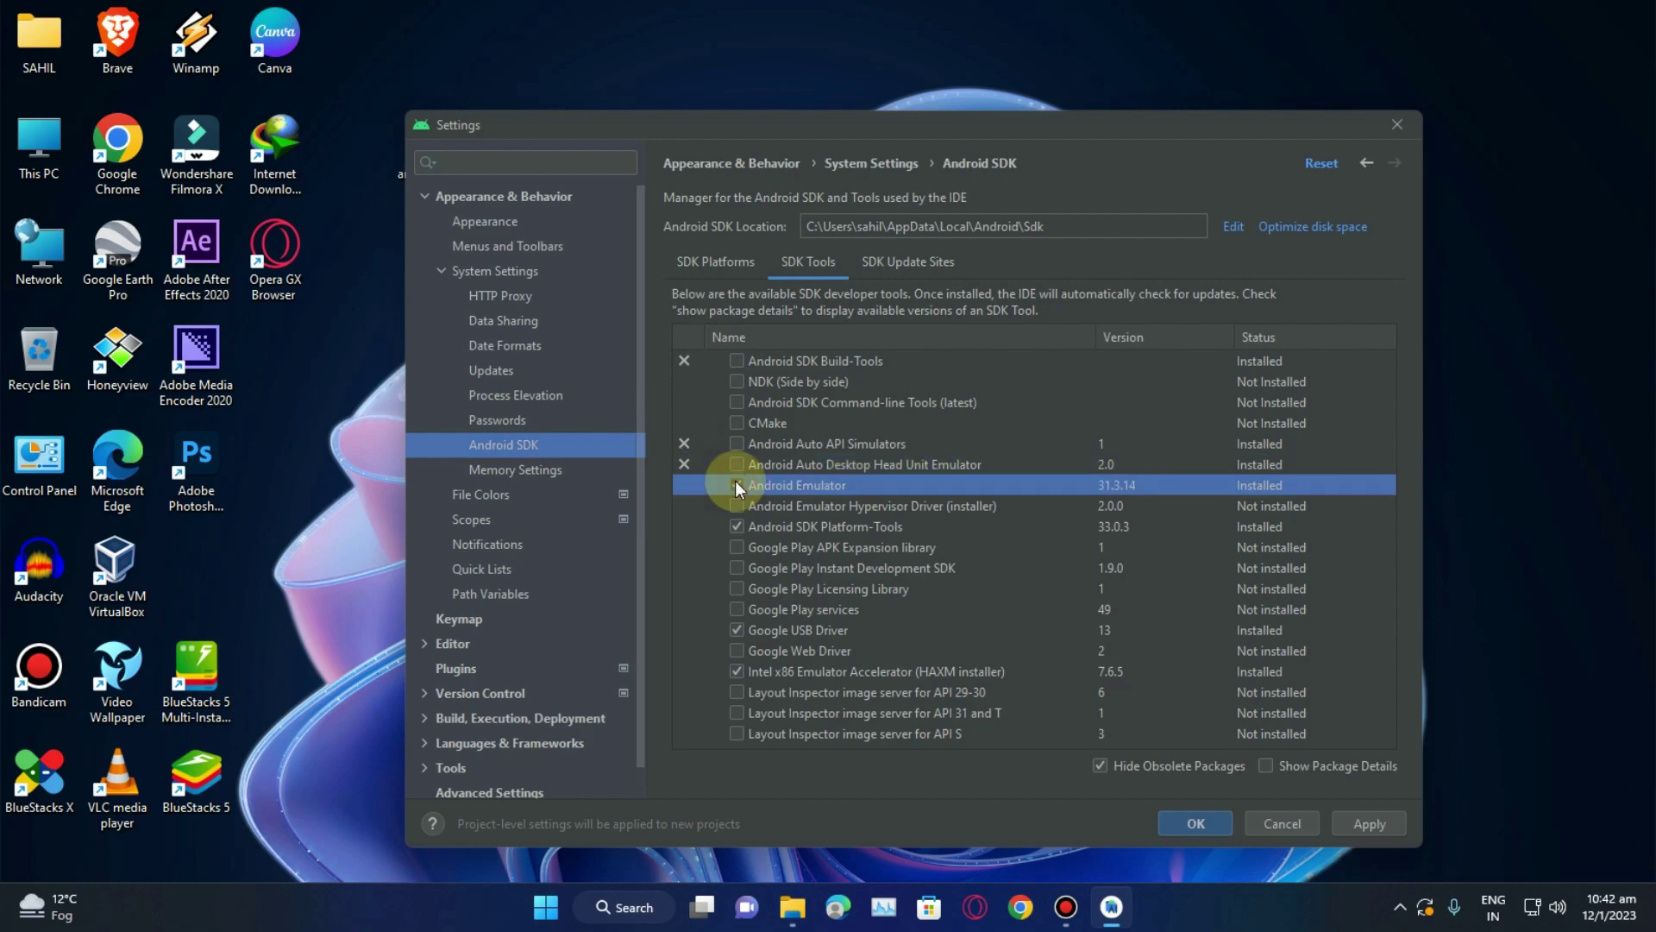
pyautogui.click(739, 630)
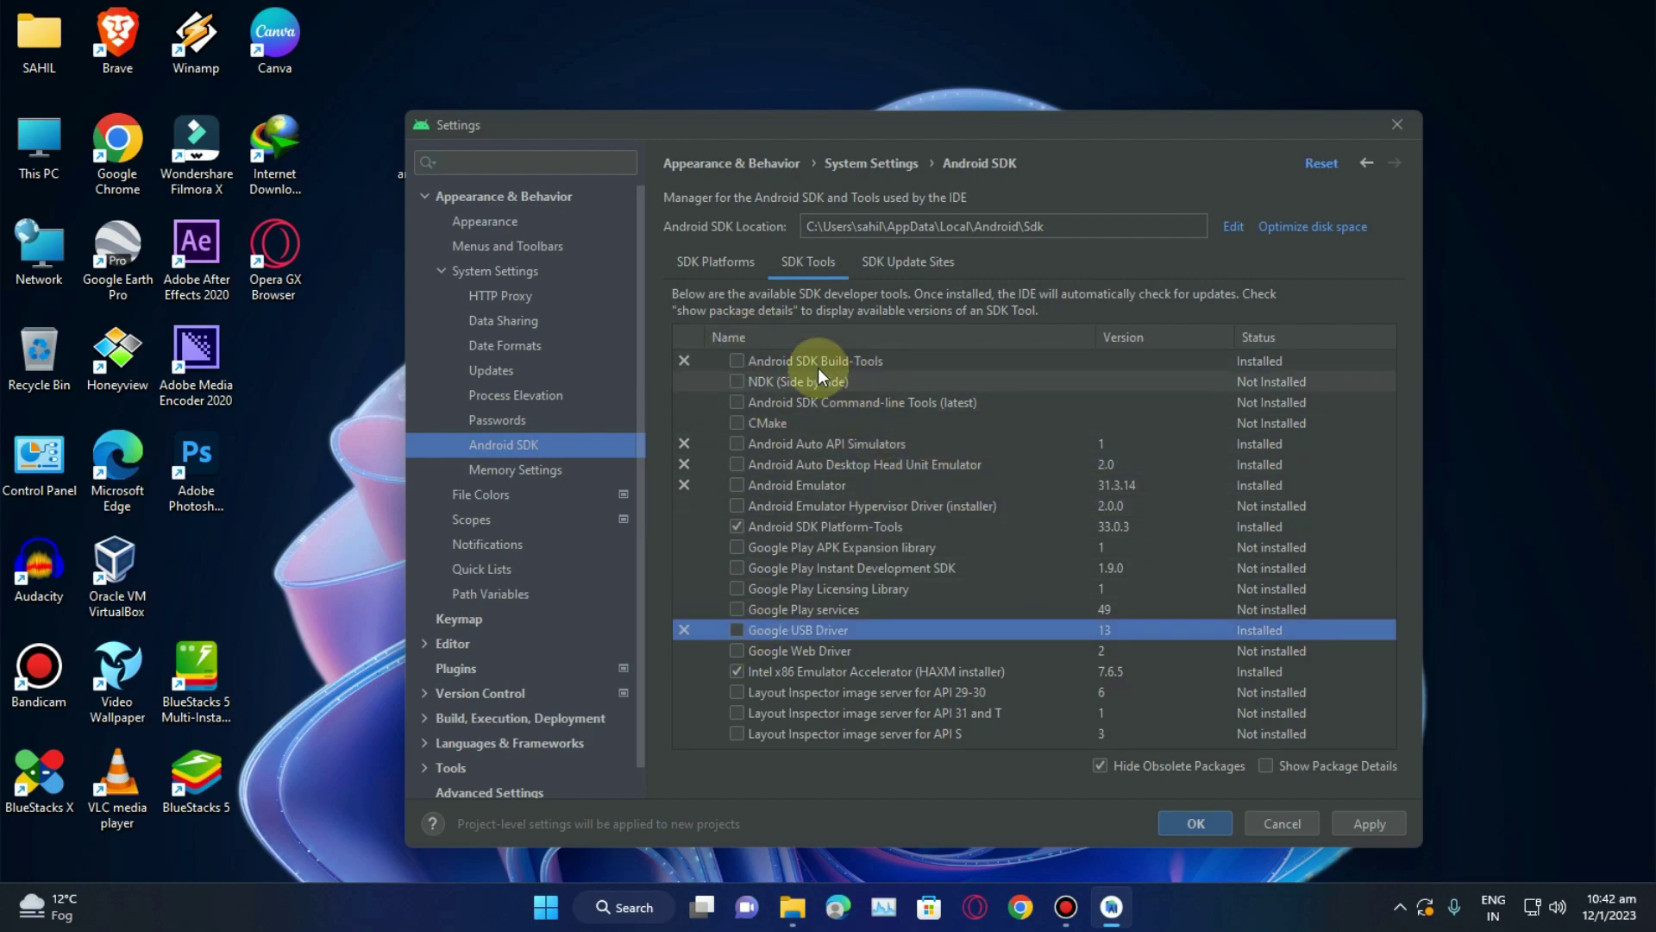
# - Select Android SDK Build-Tools, Android Auto API Simulators, Android Auto Desktop Head Unit Emulator, Android Emulator and Google USB Driver for installation
pyautogui.click(755, 355)
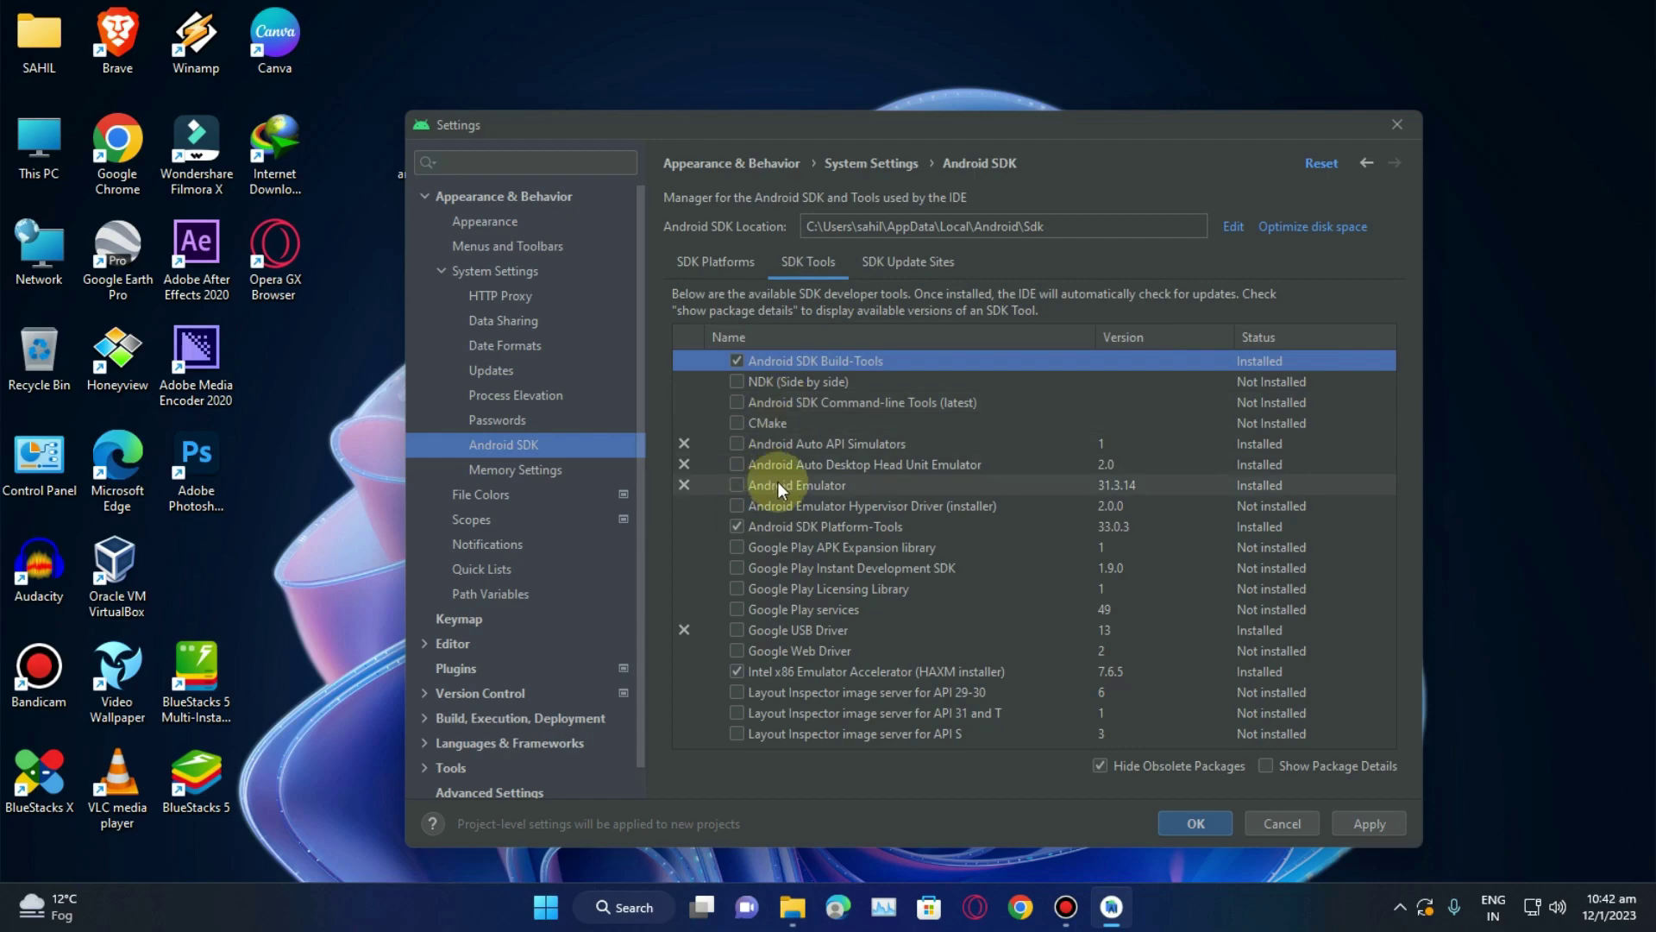
pyautogui.click(737, 442)
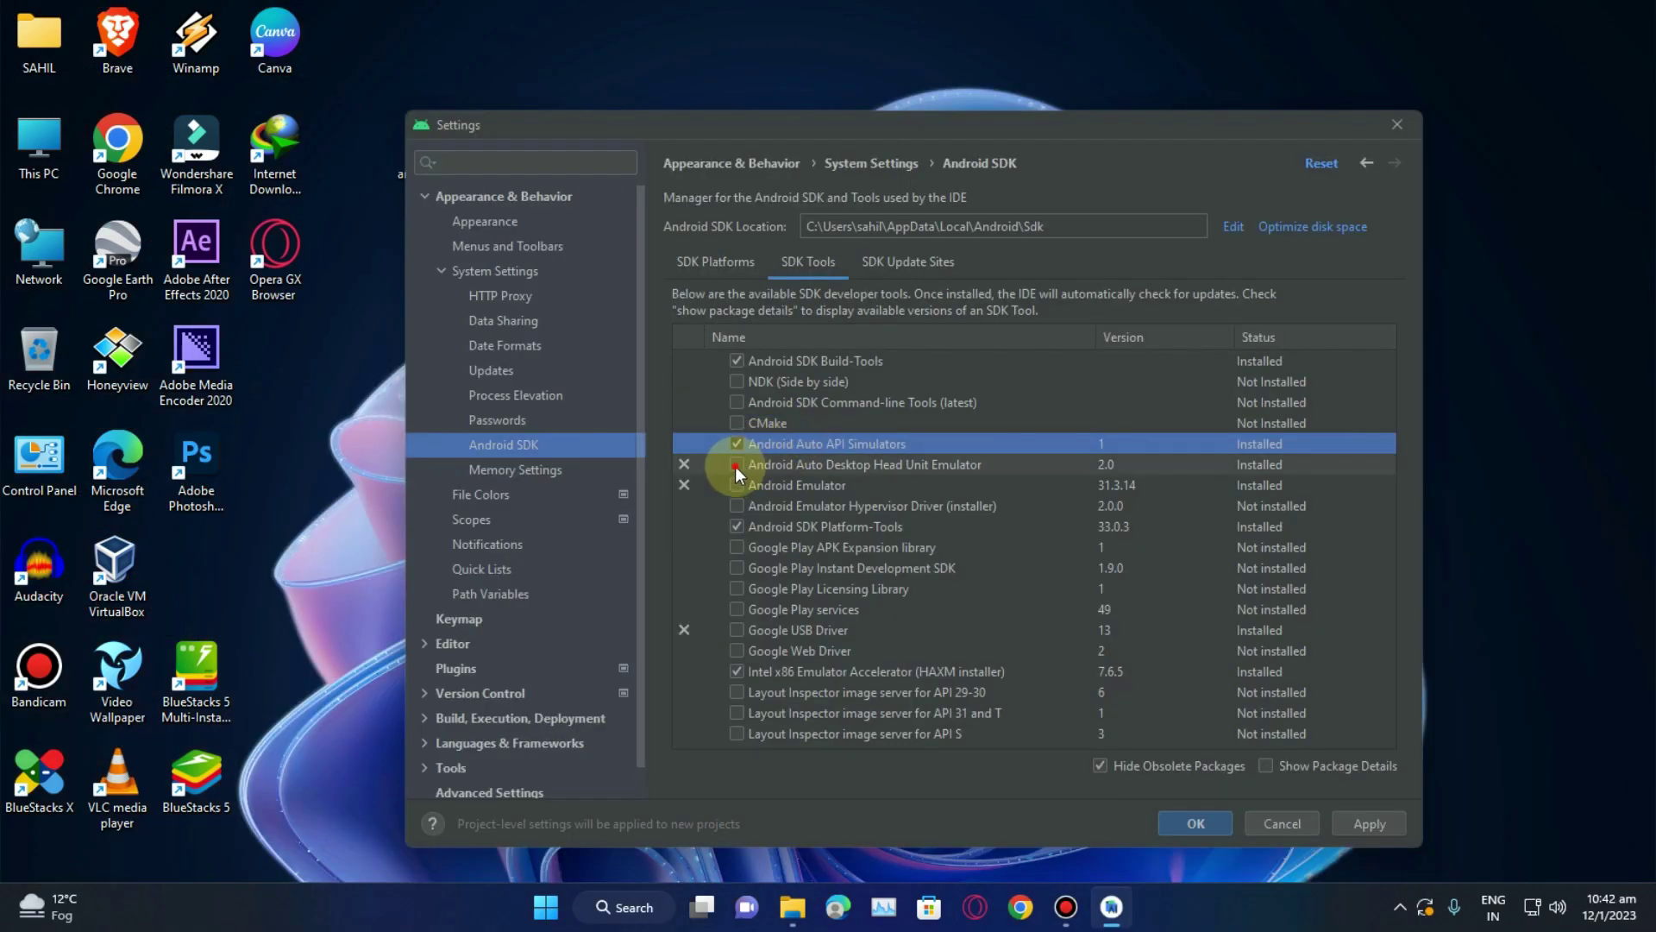
pyautogui.click(736, 466)
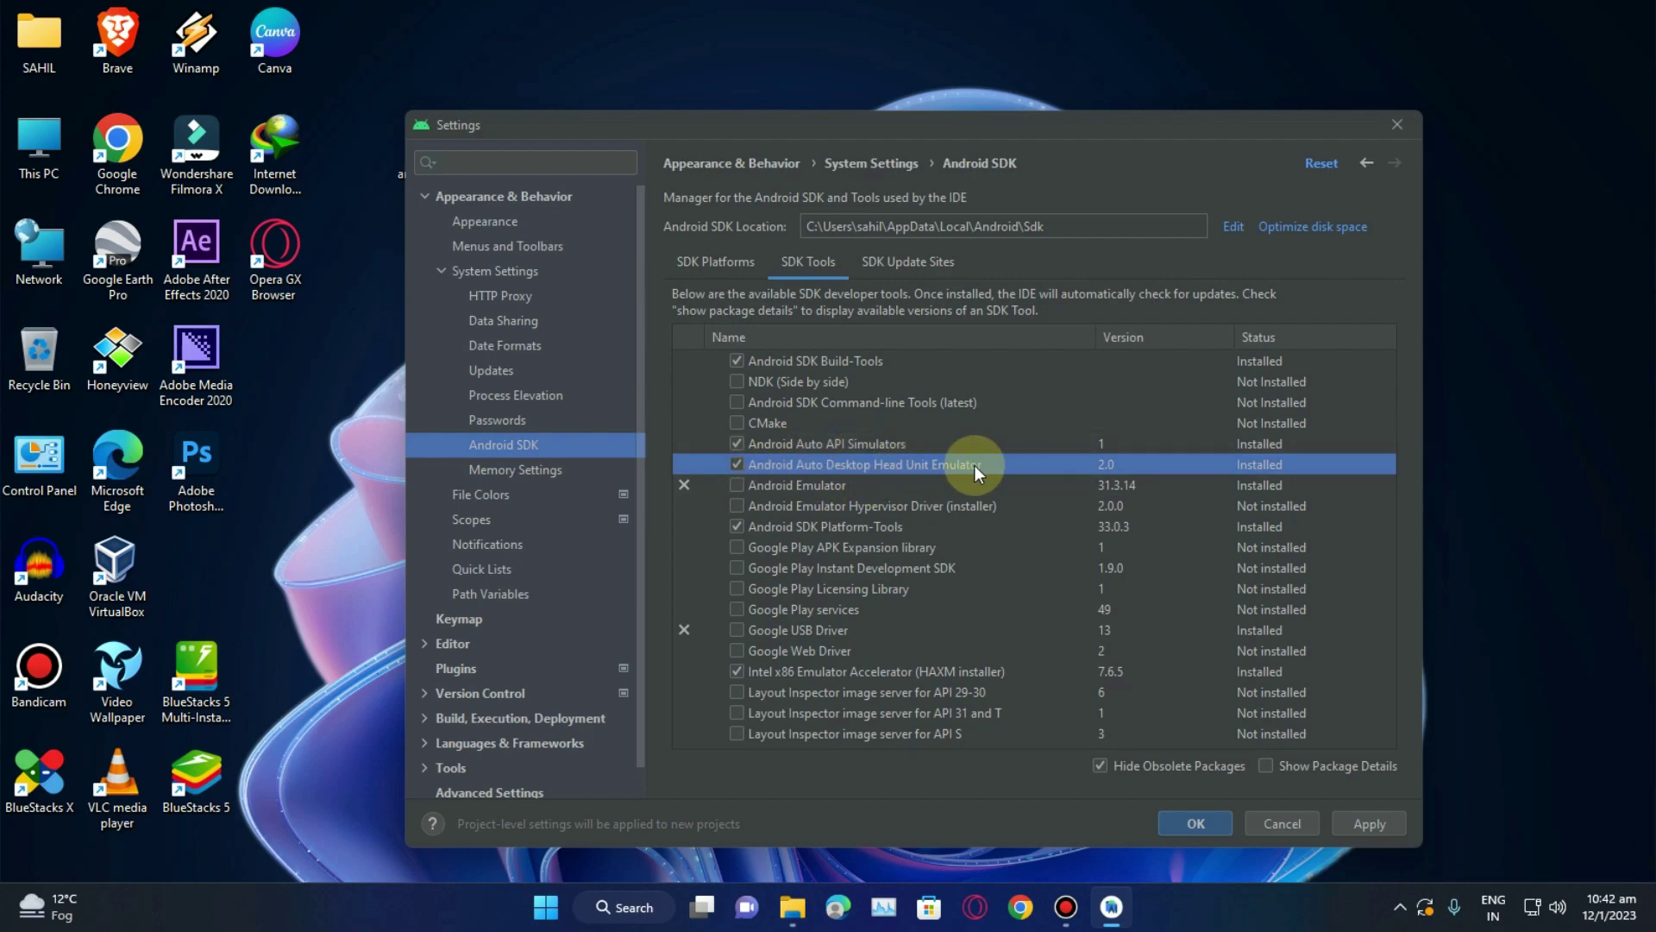
pyautogui.click(1113, 446)
pyautogui.click(909, 466)
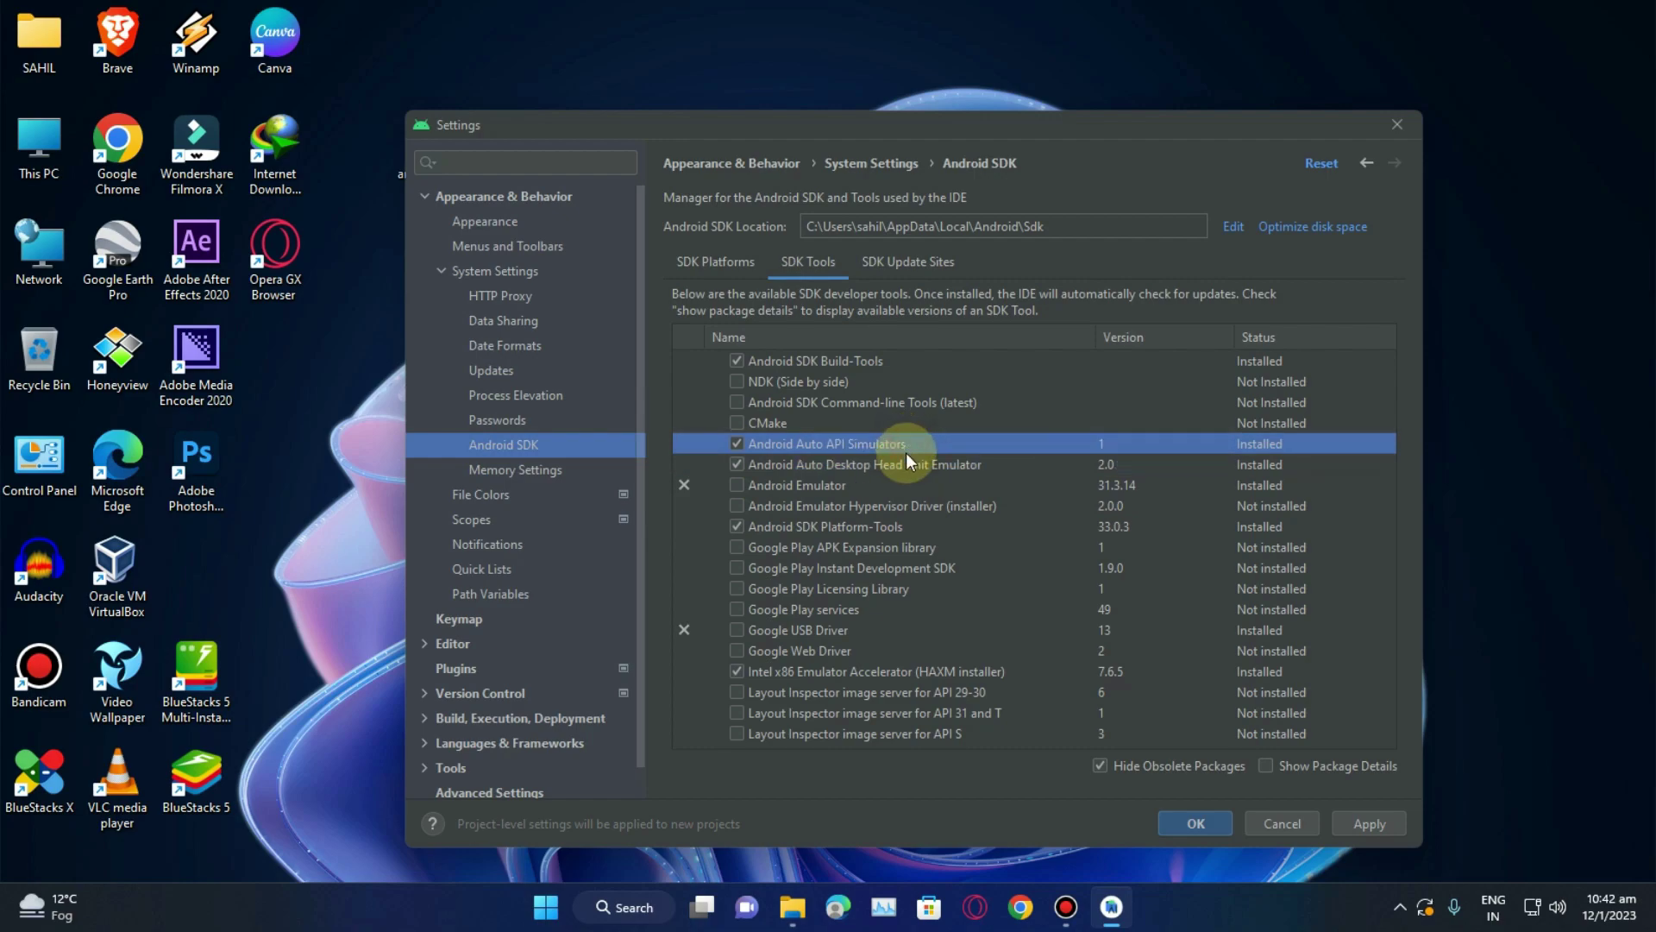
pyautogui.click(904, 444)
pyautogui.click(881, 469)
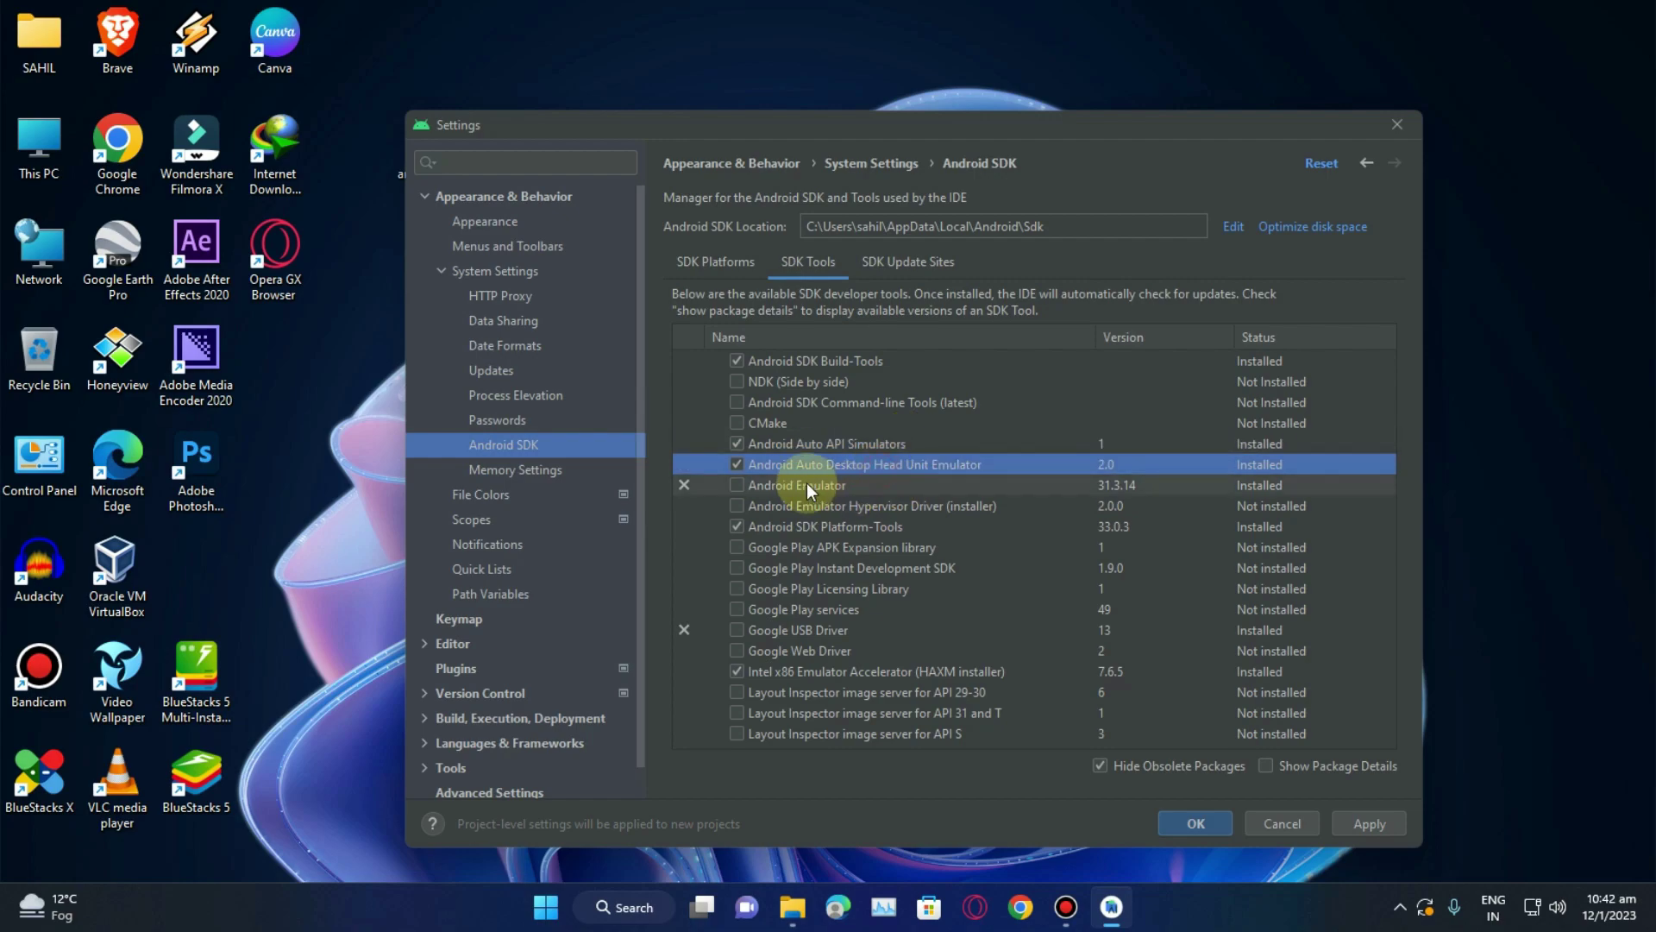
pyautogui.click(738, 486)
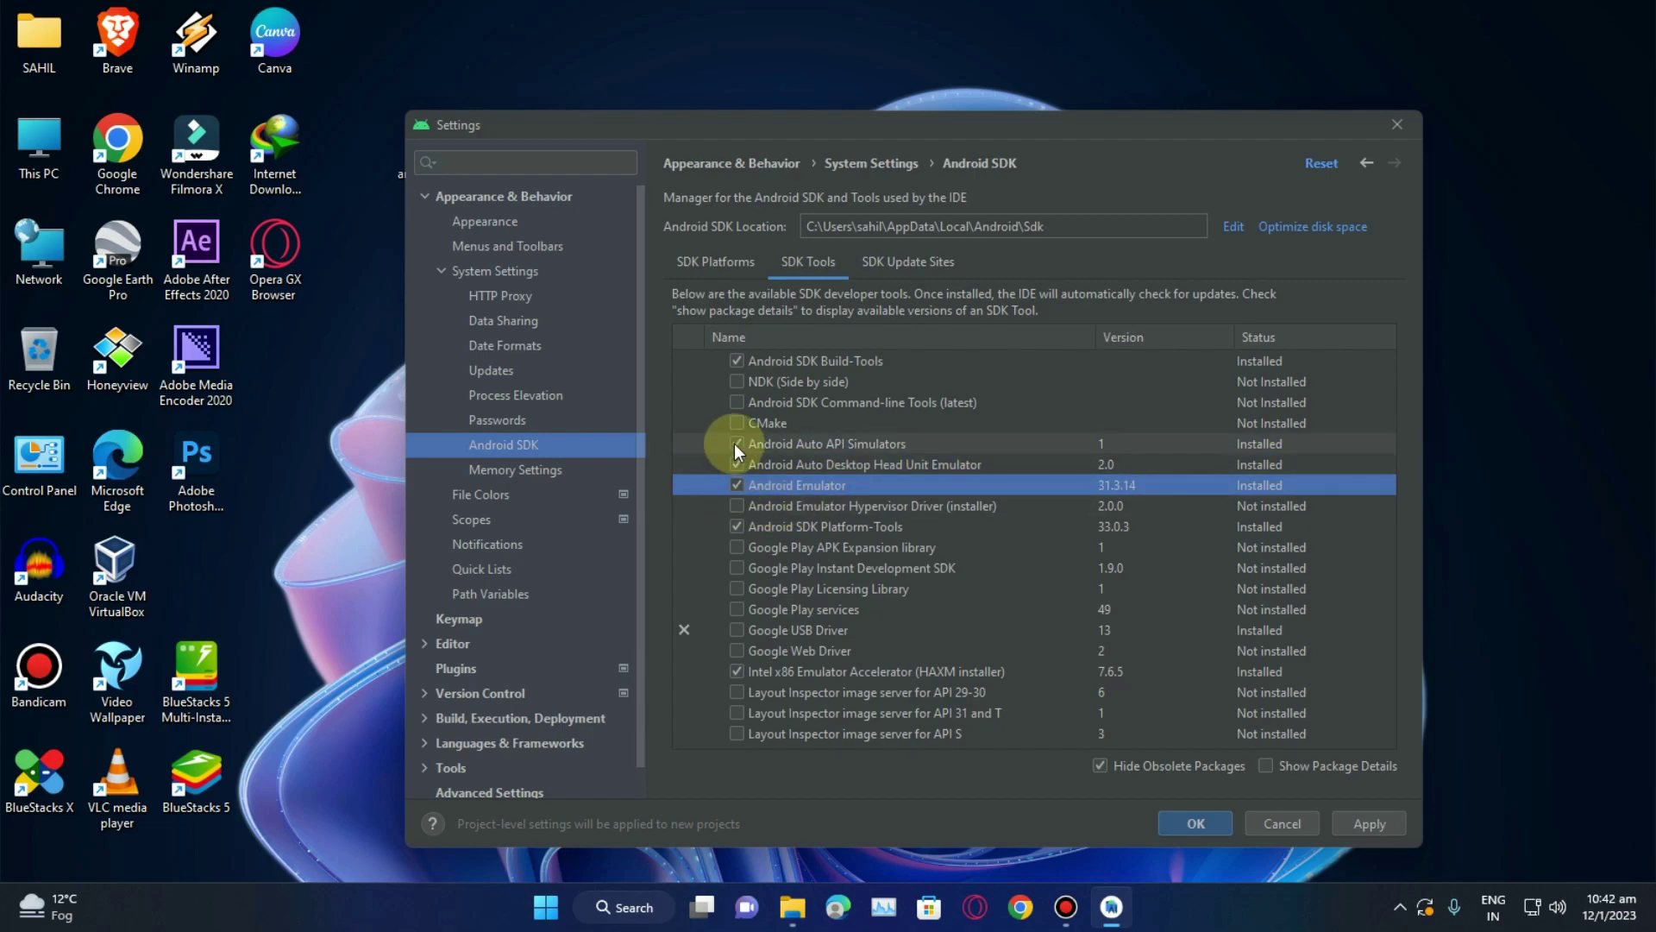
pyautogui.click(736, 361)
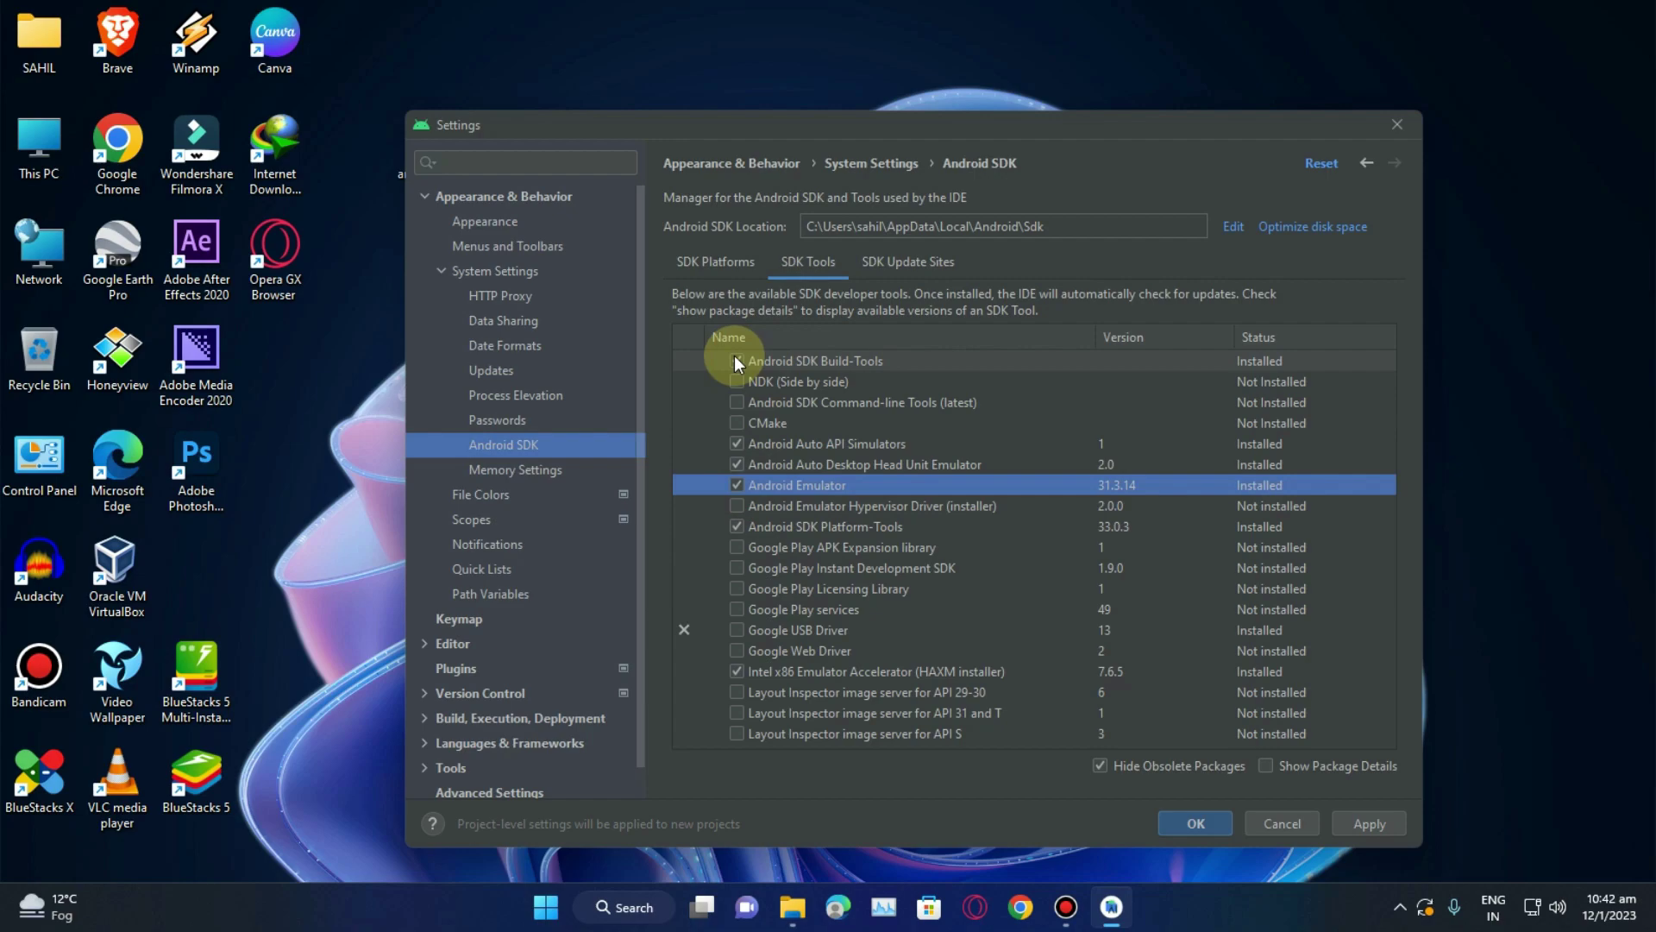
pyautogui.click(782, 636)
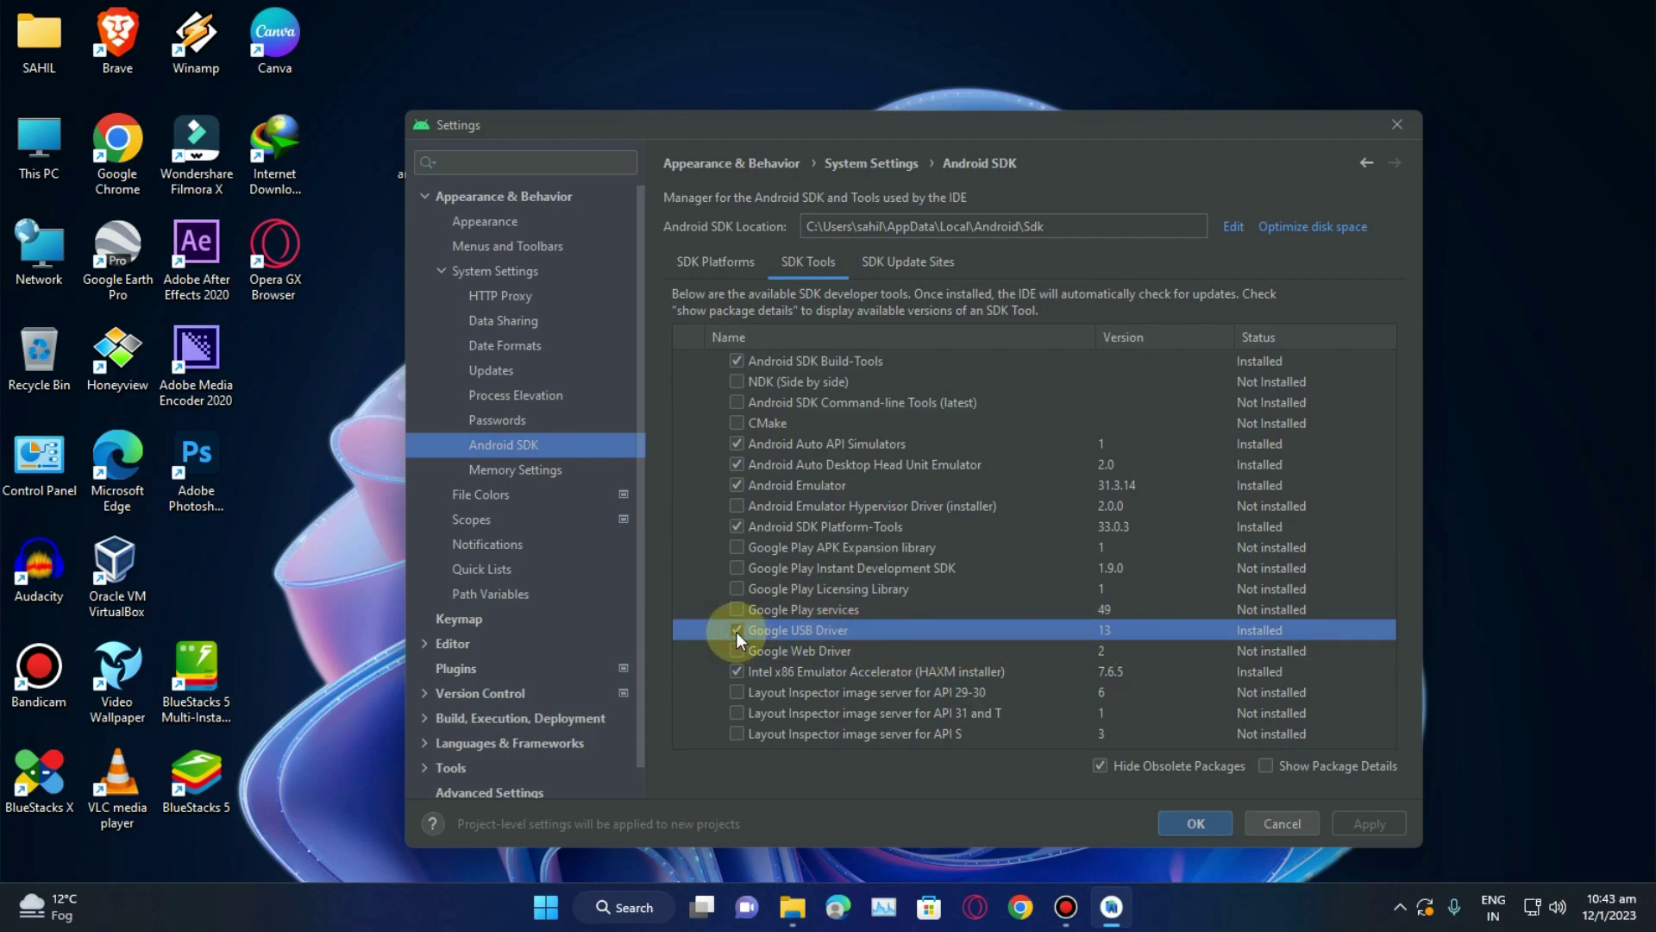
# - Check the installation status of the SDK Build-Tools, both Android Auto tools, the Android Emulator and the Google USB Driver
pyautogui.click(1266, 476)
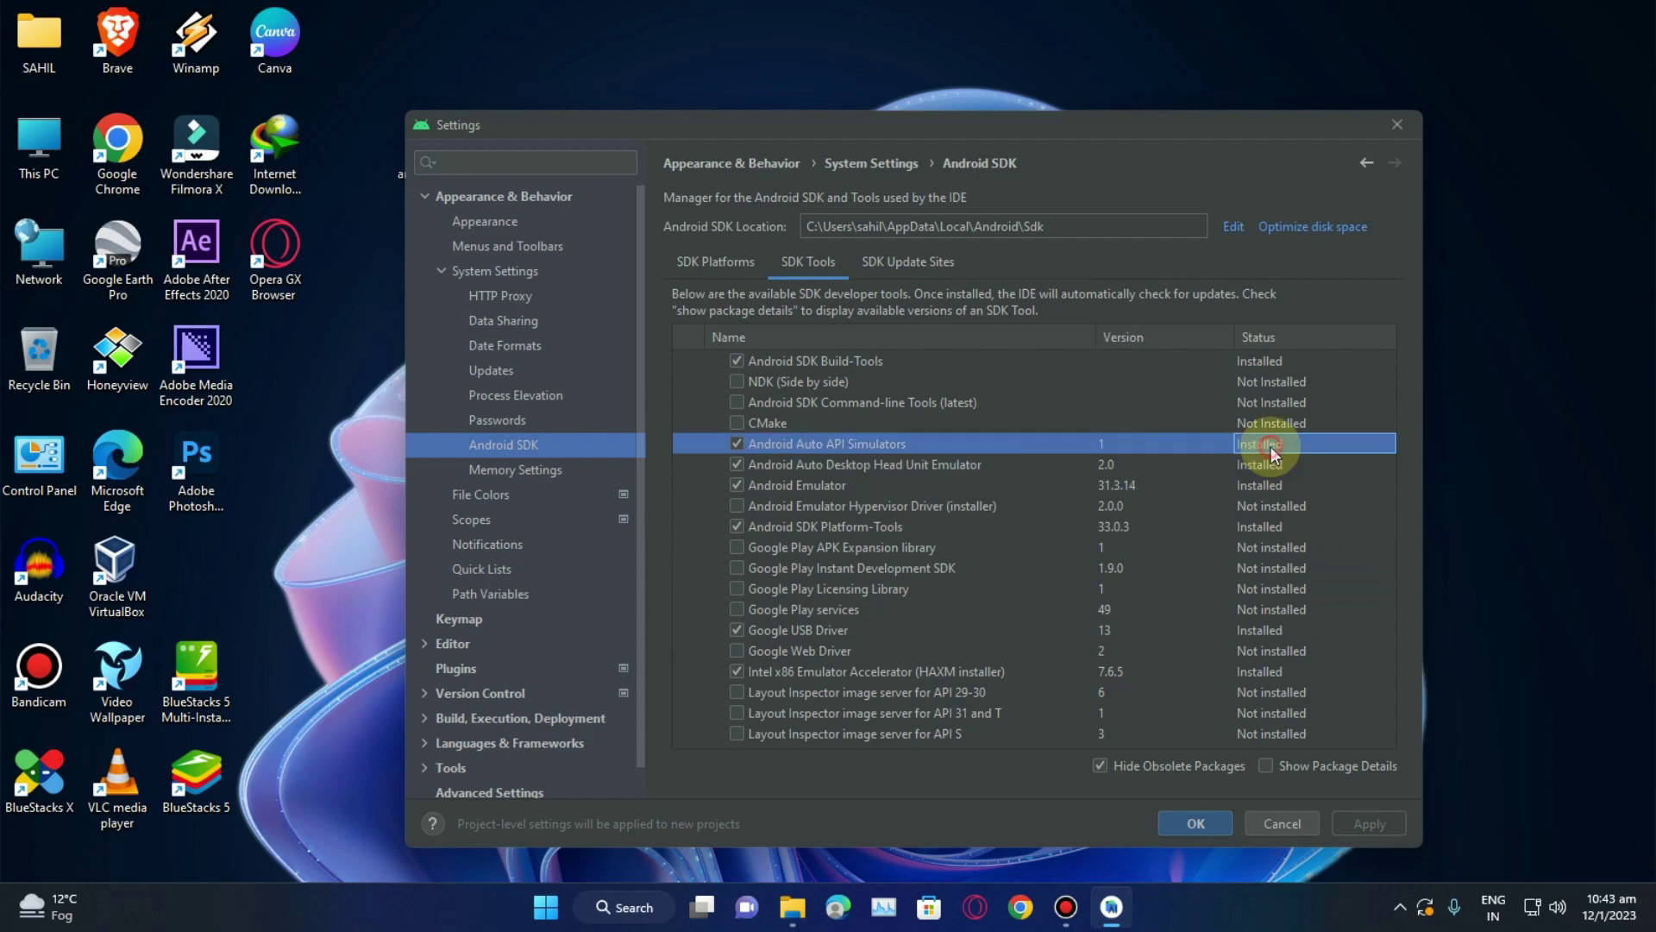
pyautogui.click(1270, 464)
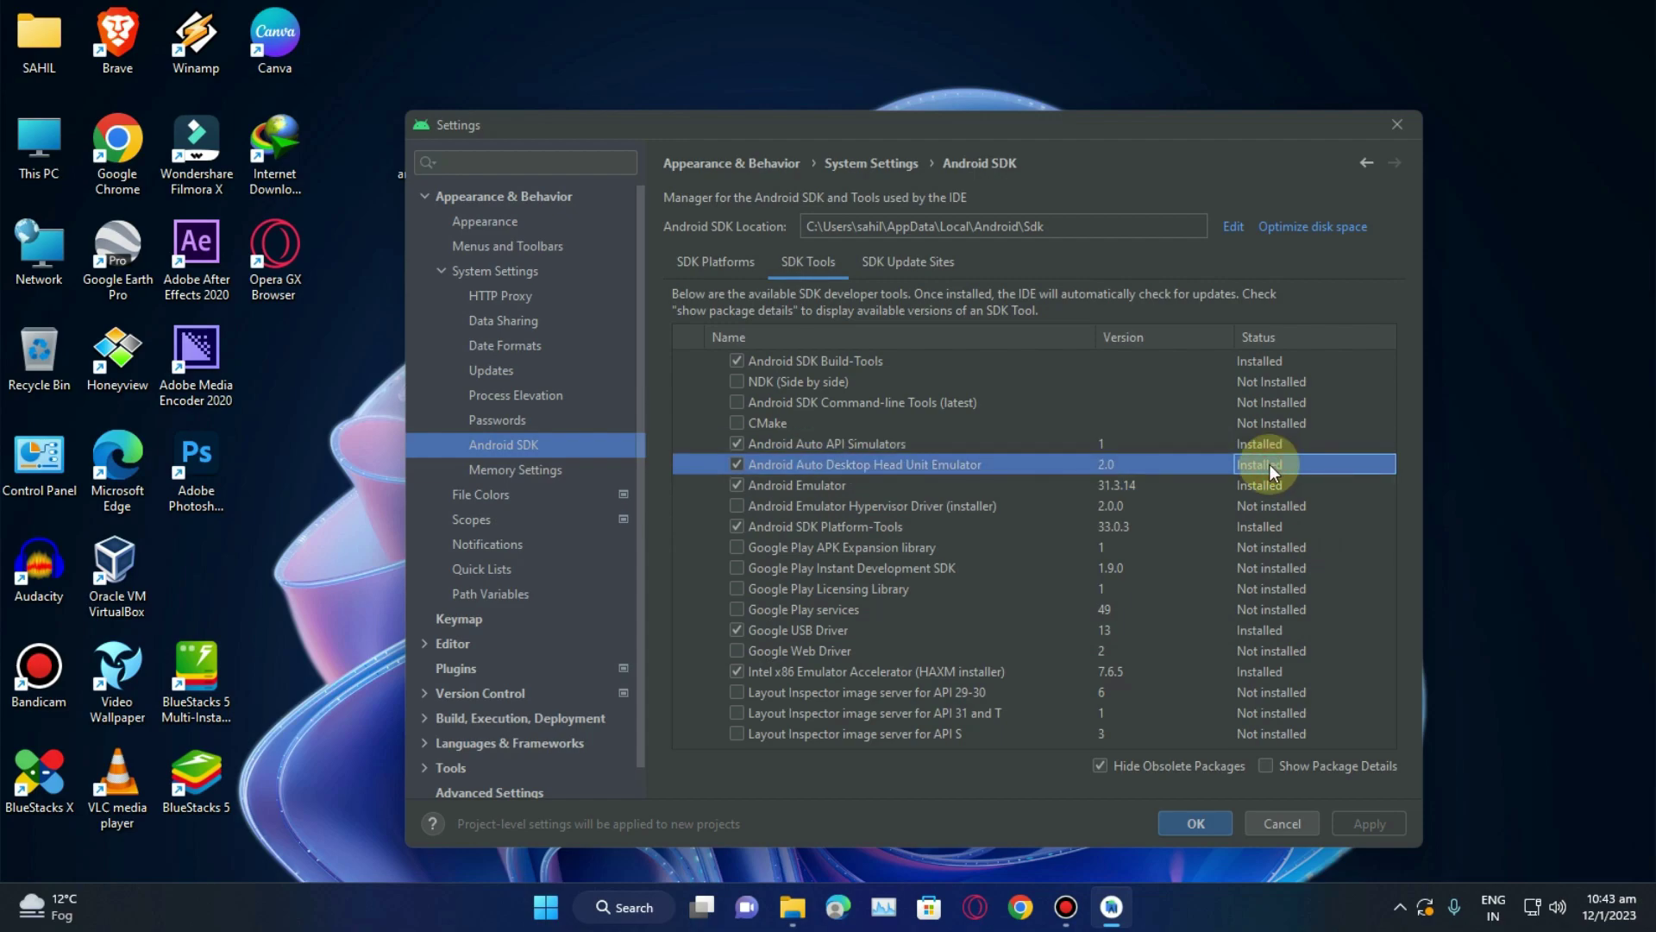
pyautogui.click(1272, 485)
pyautogui.click(1268, 462)
pyautogui.click(1266, 445)
pyautogui.click(1265, 359)
pyautogui.click(1266, 445)
pyautogui.click(1271, 363)
pyautogui.click(1266, 445)
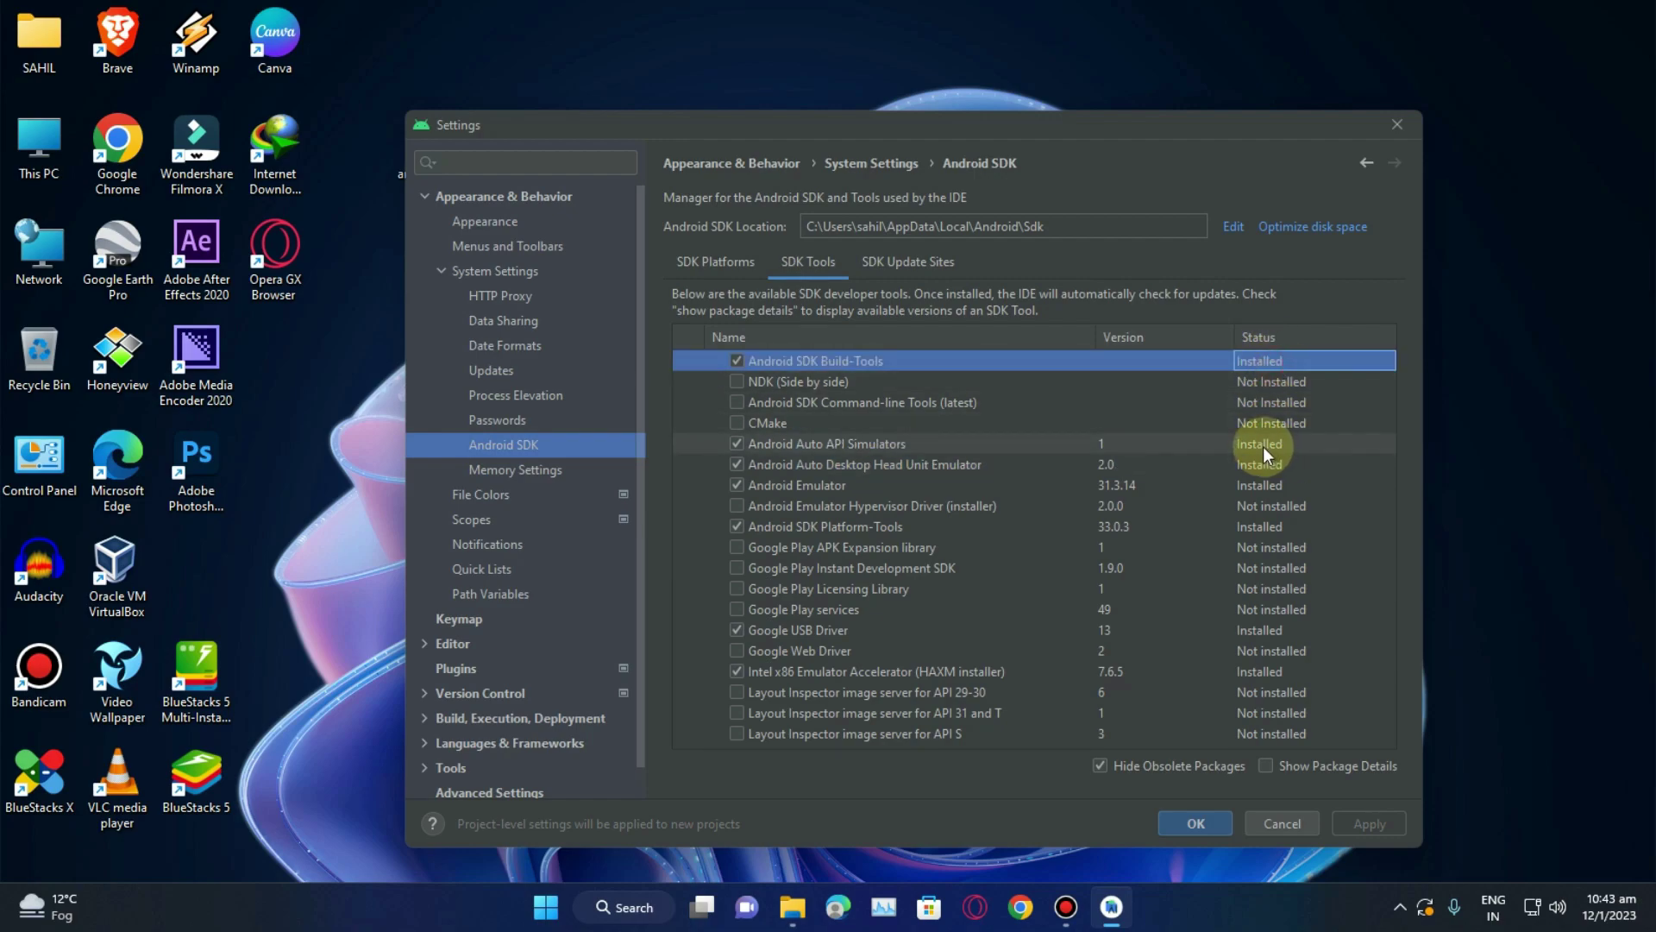
pyautogui.click(1259, 469)
pyautogui.click(1265, 485)
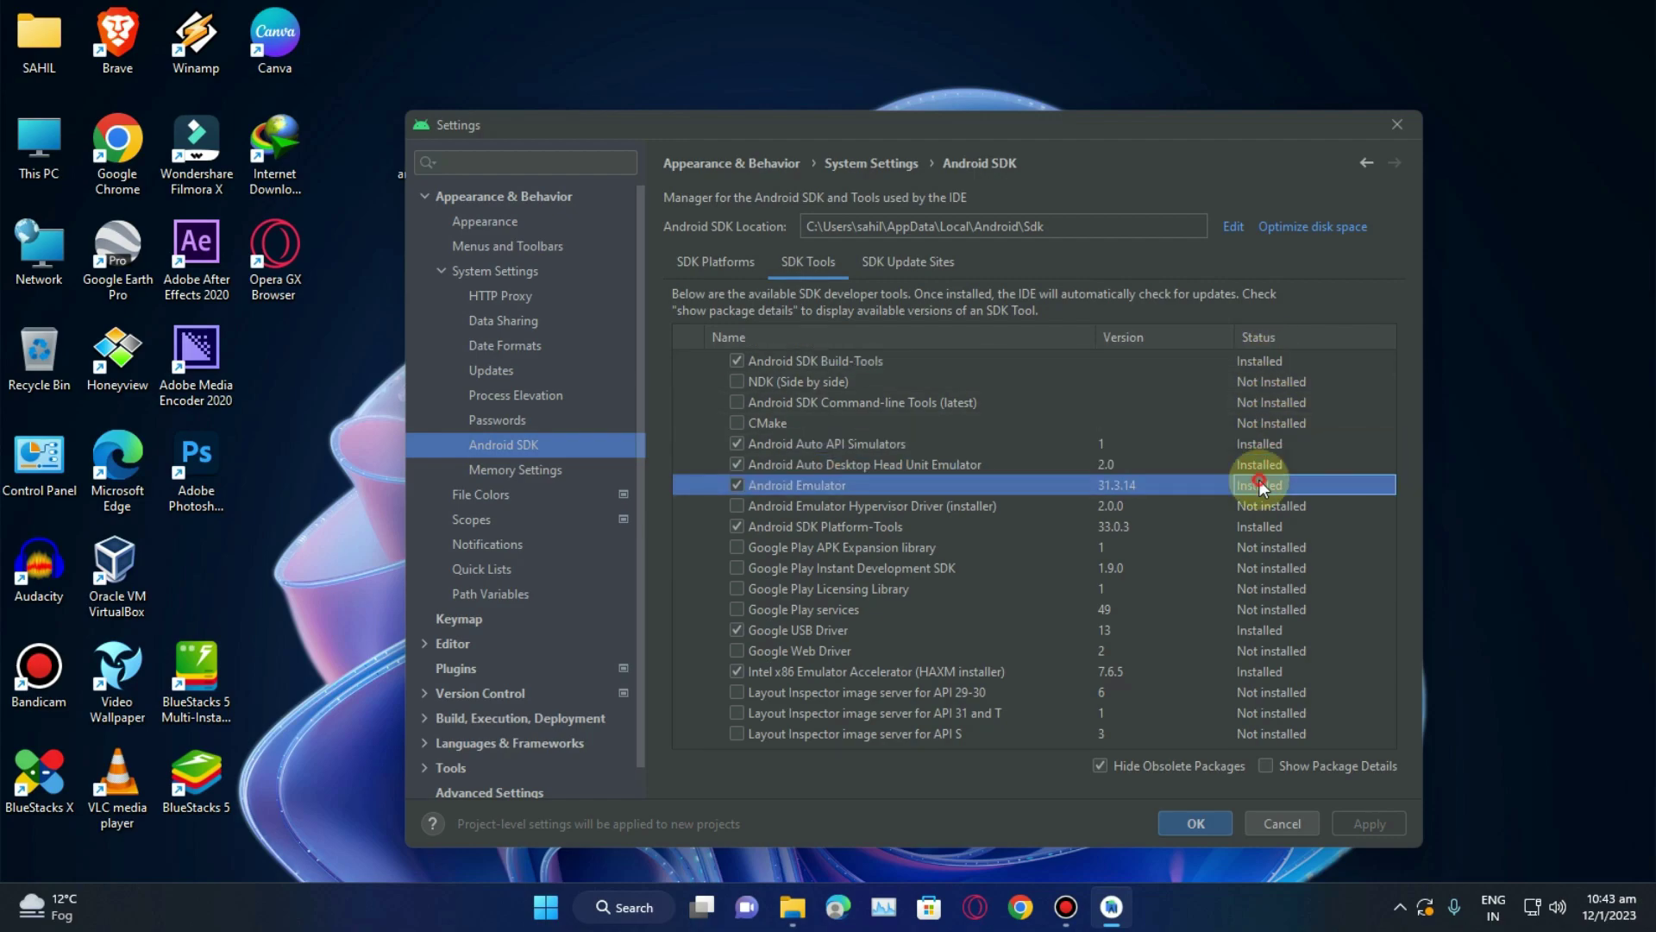
pyautogui.click(1225, 628)
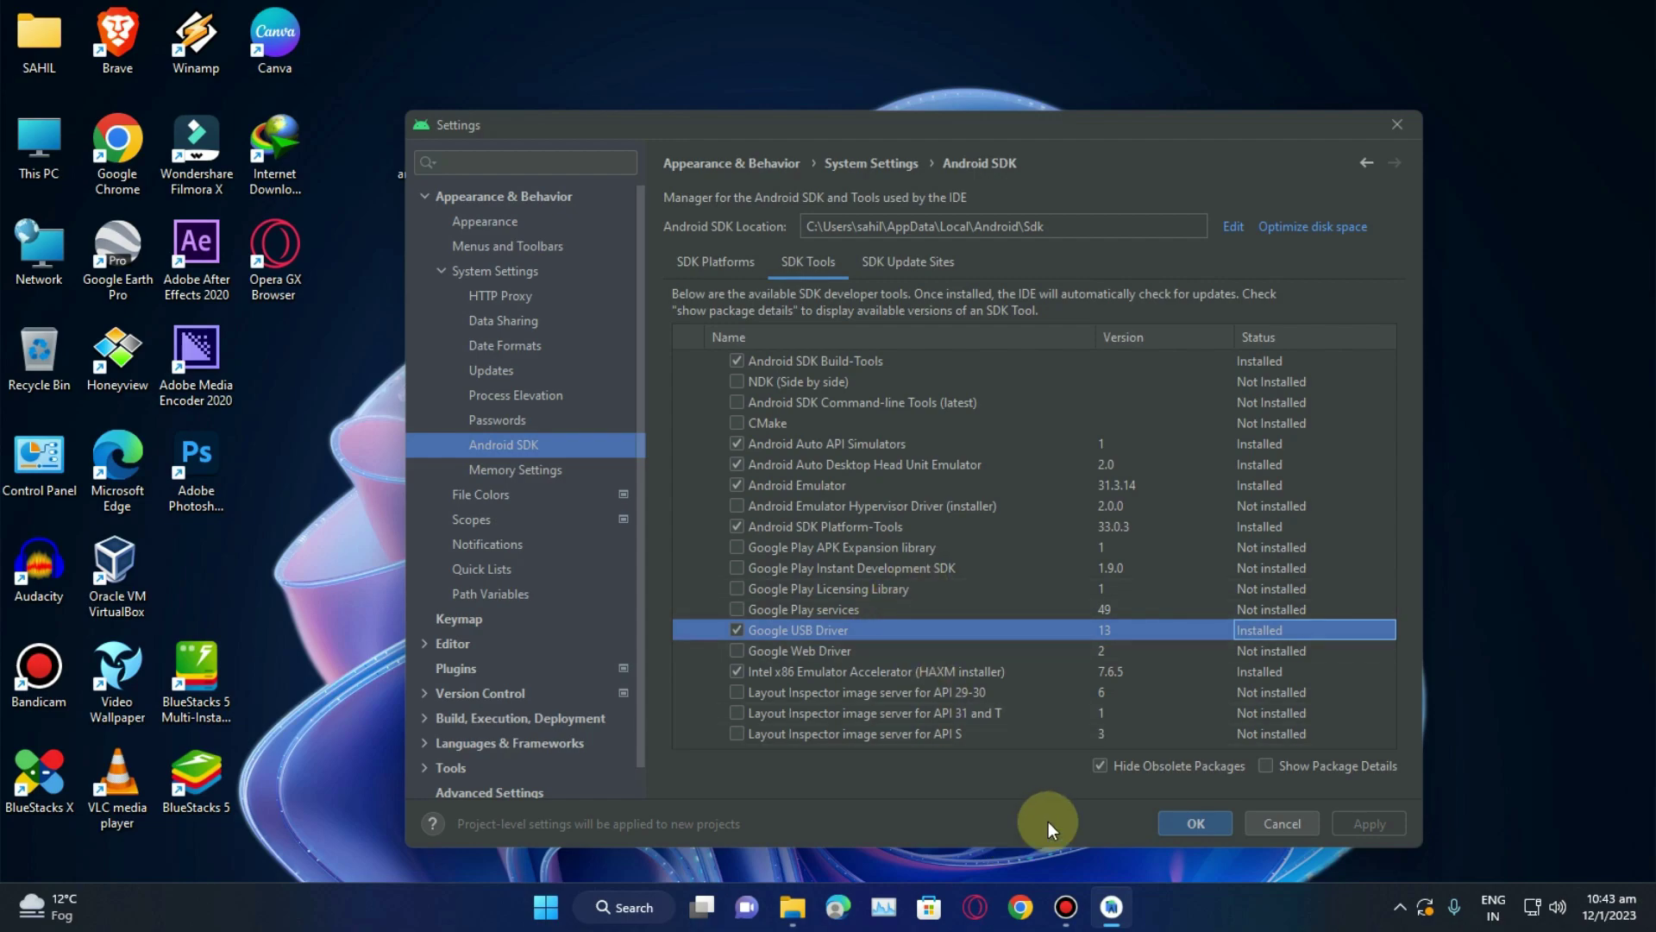
# - Accept the SDK settings and close the Android Studio welcome window
pyautogui.click(1199, 823)
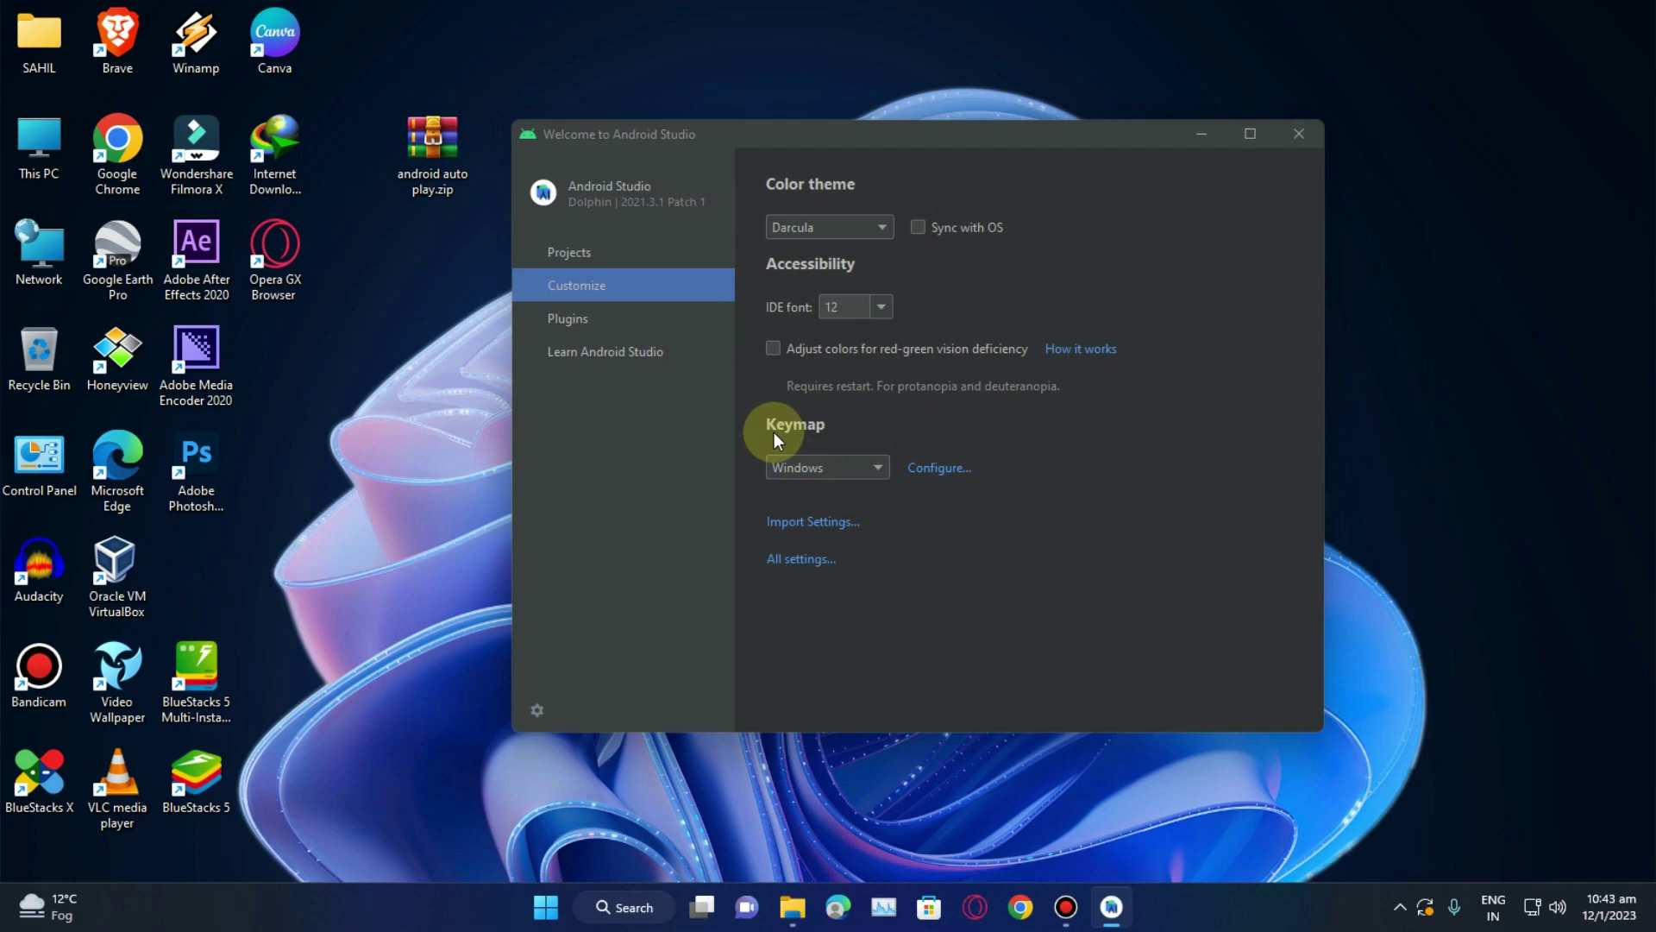
pyautogui.moveTo(712, 138); pyautogui.dragTo(689, 193)
pyautogui.click(1276, 186)
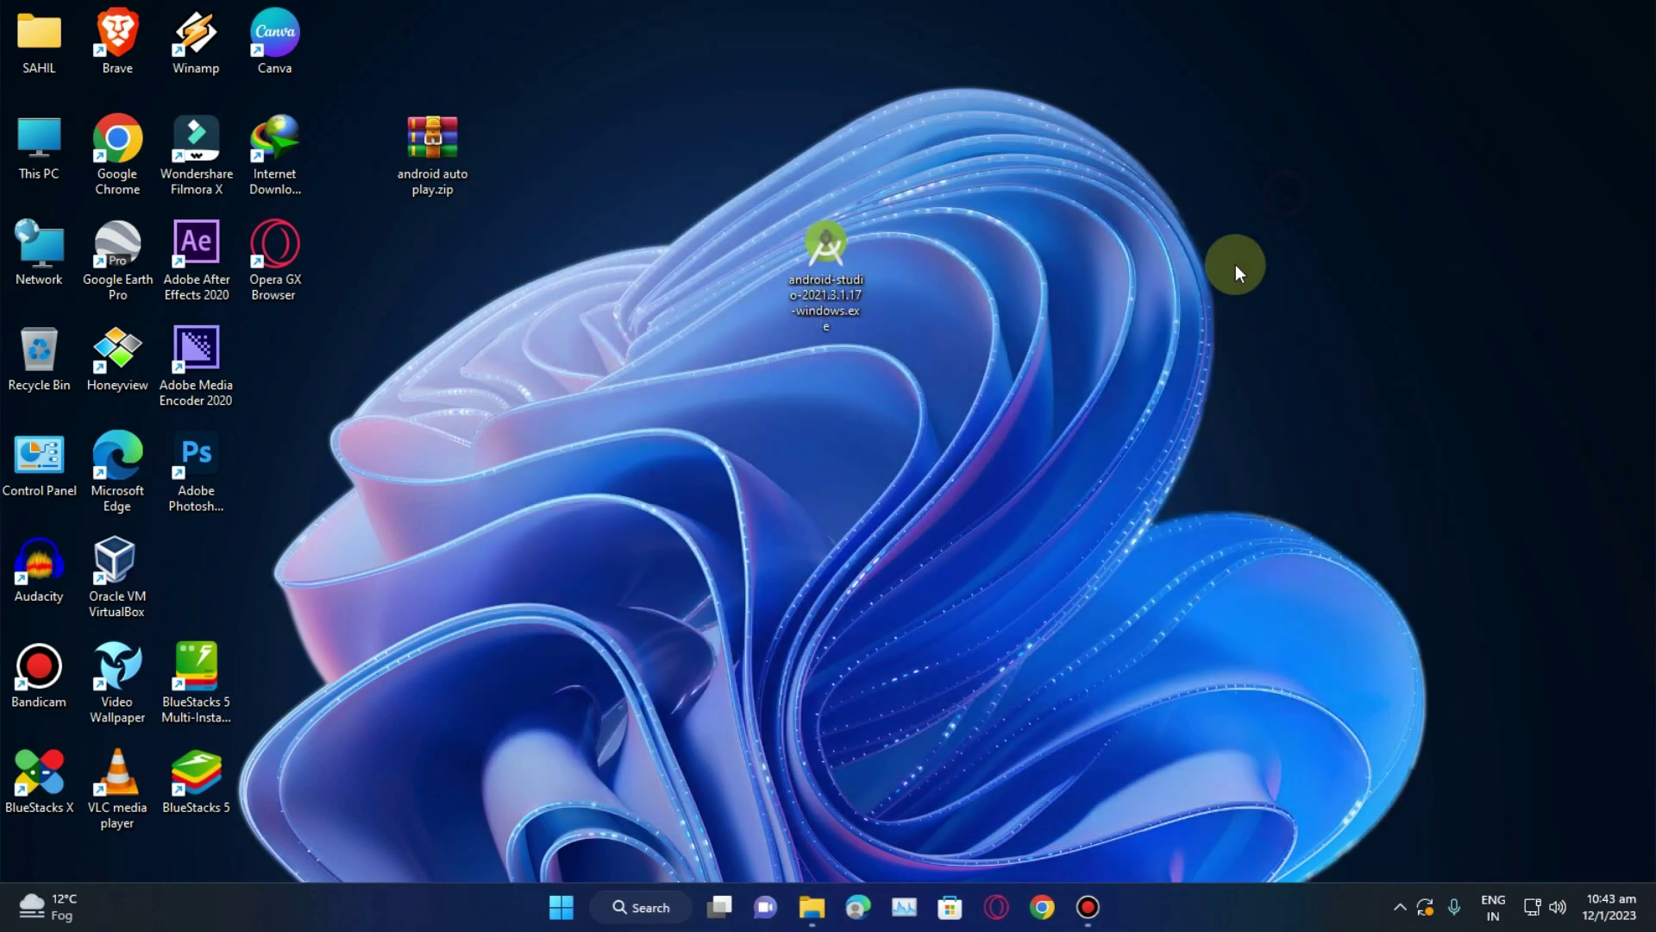
# - Rearrange the desktop by moving the Android Studio installer and android auto play.zip well apart from each other
pyautogui.moveTo(830, 268); pyautogui.dragTo(368, 349)
pyautogui.moveTo(432, 142); pyautogui.dragTo(1261, 278)
pyautogui.moveTo(1382, 210); pyautogui.dragTo(1273, 365)
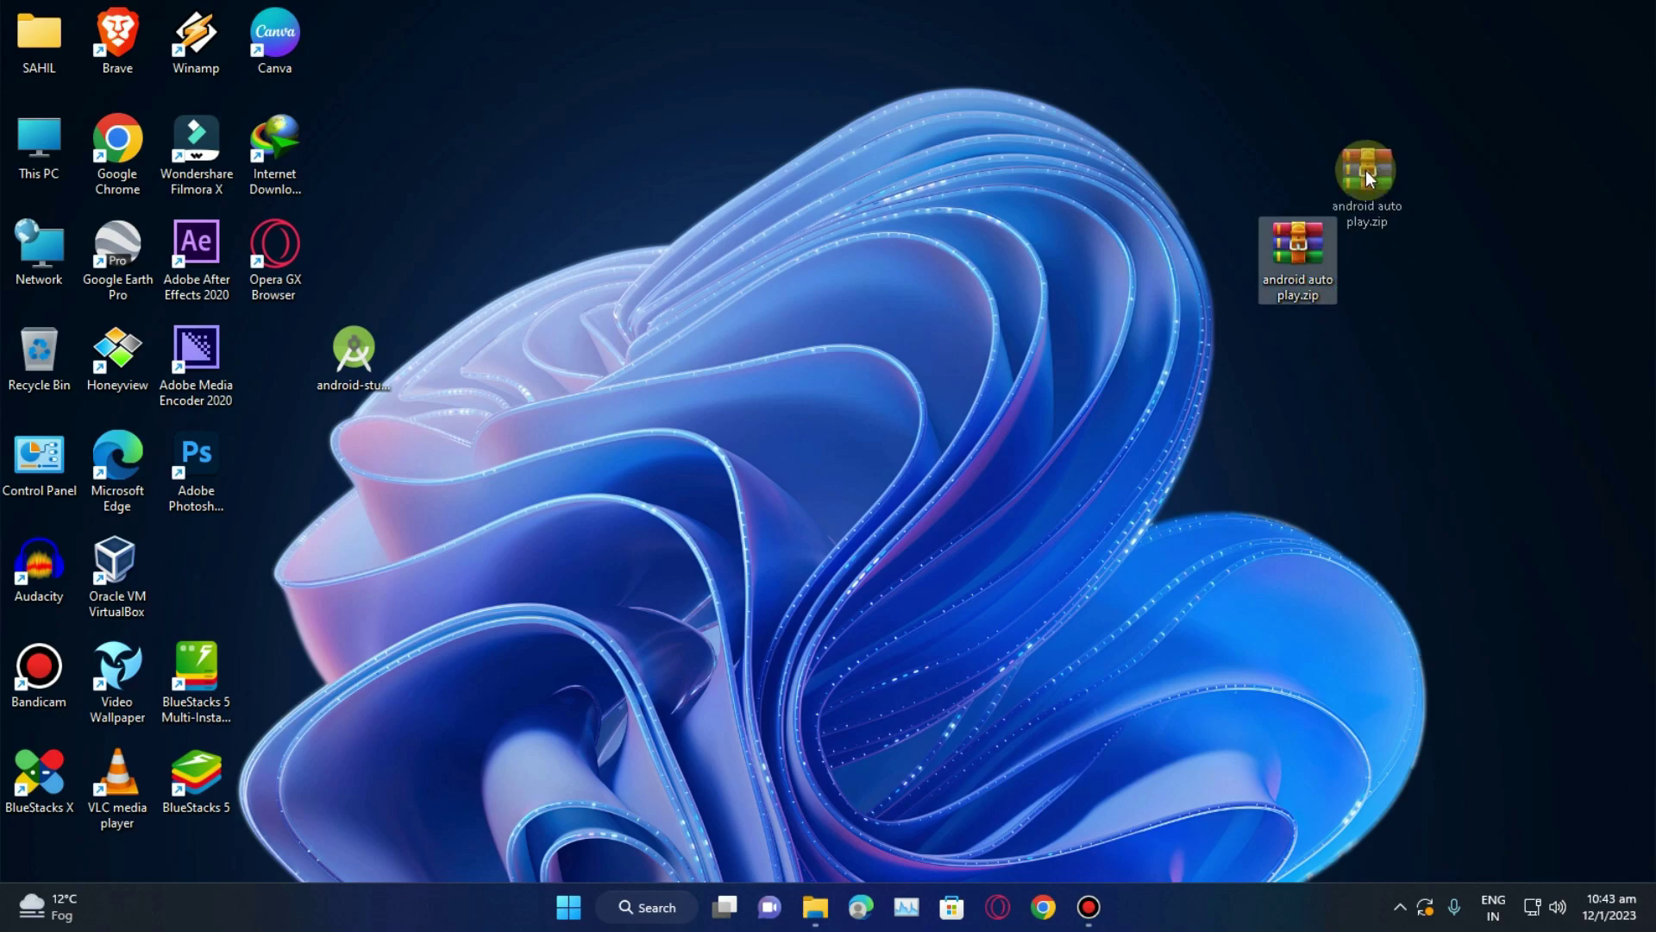
pyautogui.moveTo(1285, 249); pyautogui.dragTo(1442, 147)
pyautogui.moveTo(1538, 83); pyautogui.dragTo(1392, 264)
# - Extract android auto play.zip to the default desktop folder and open the android auto play subfolder inside it
pyautogui.rightClick(1441, 143)
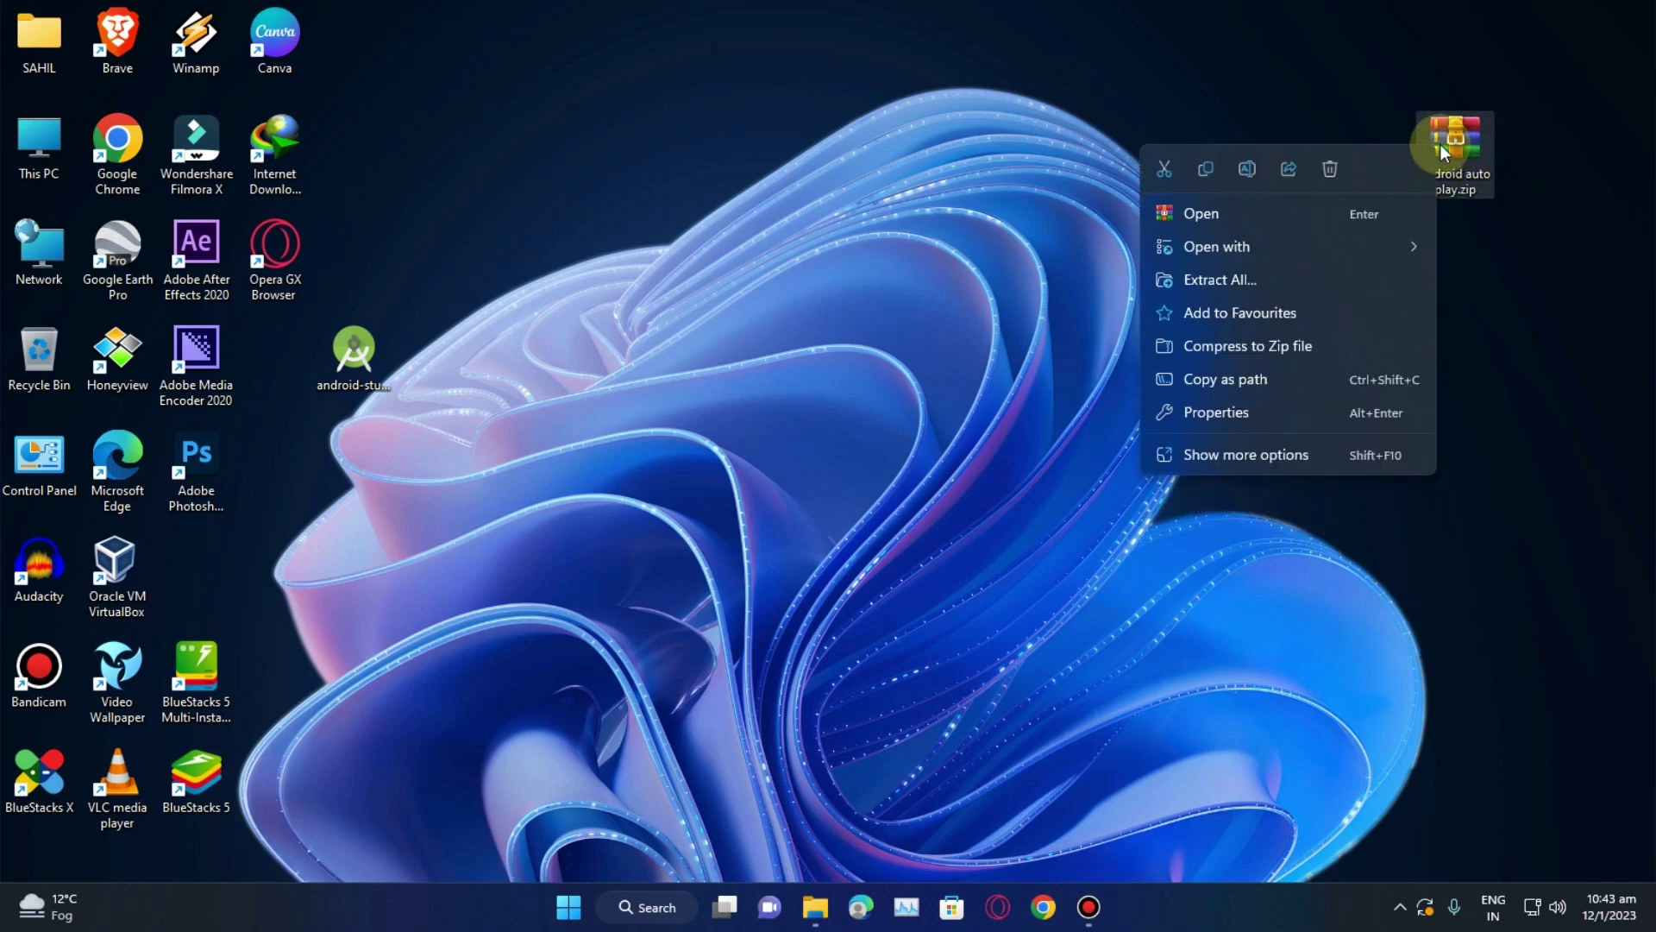
pyautogui.click(1270, 279)
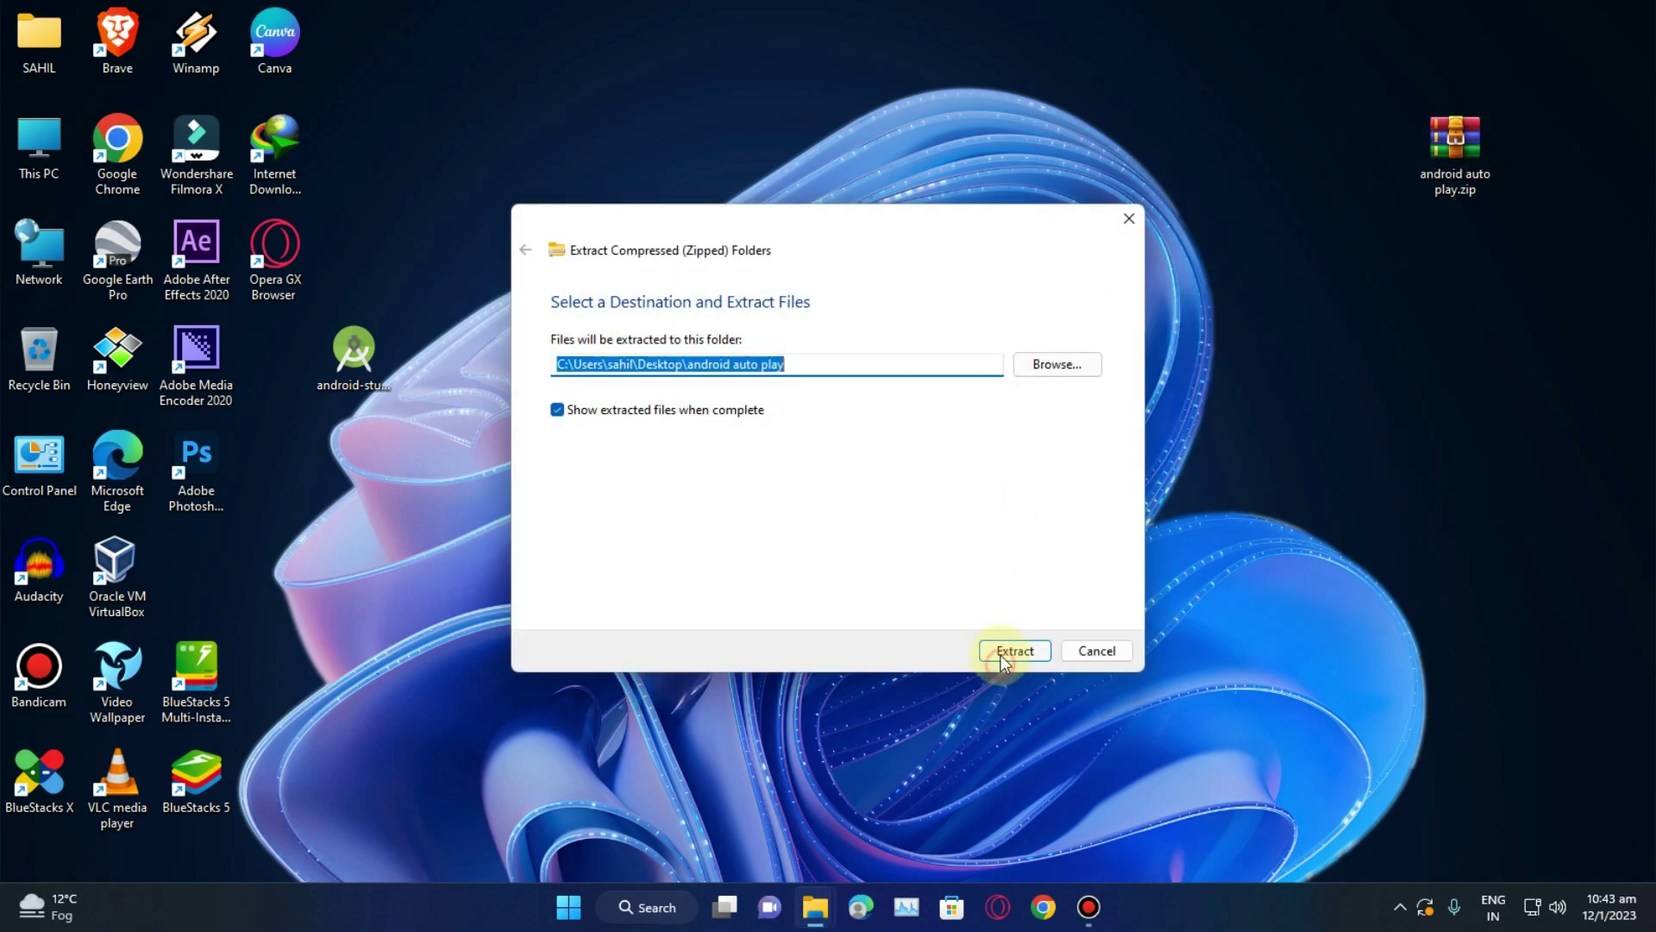
pyautogui.click(1003, 658)
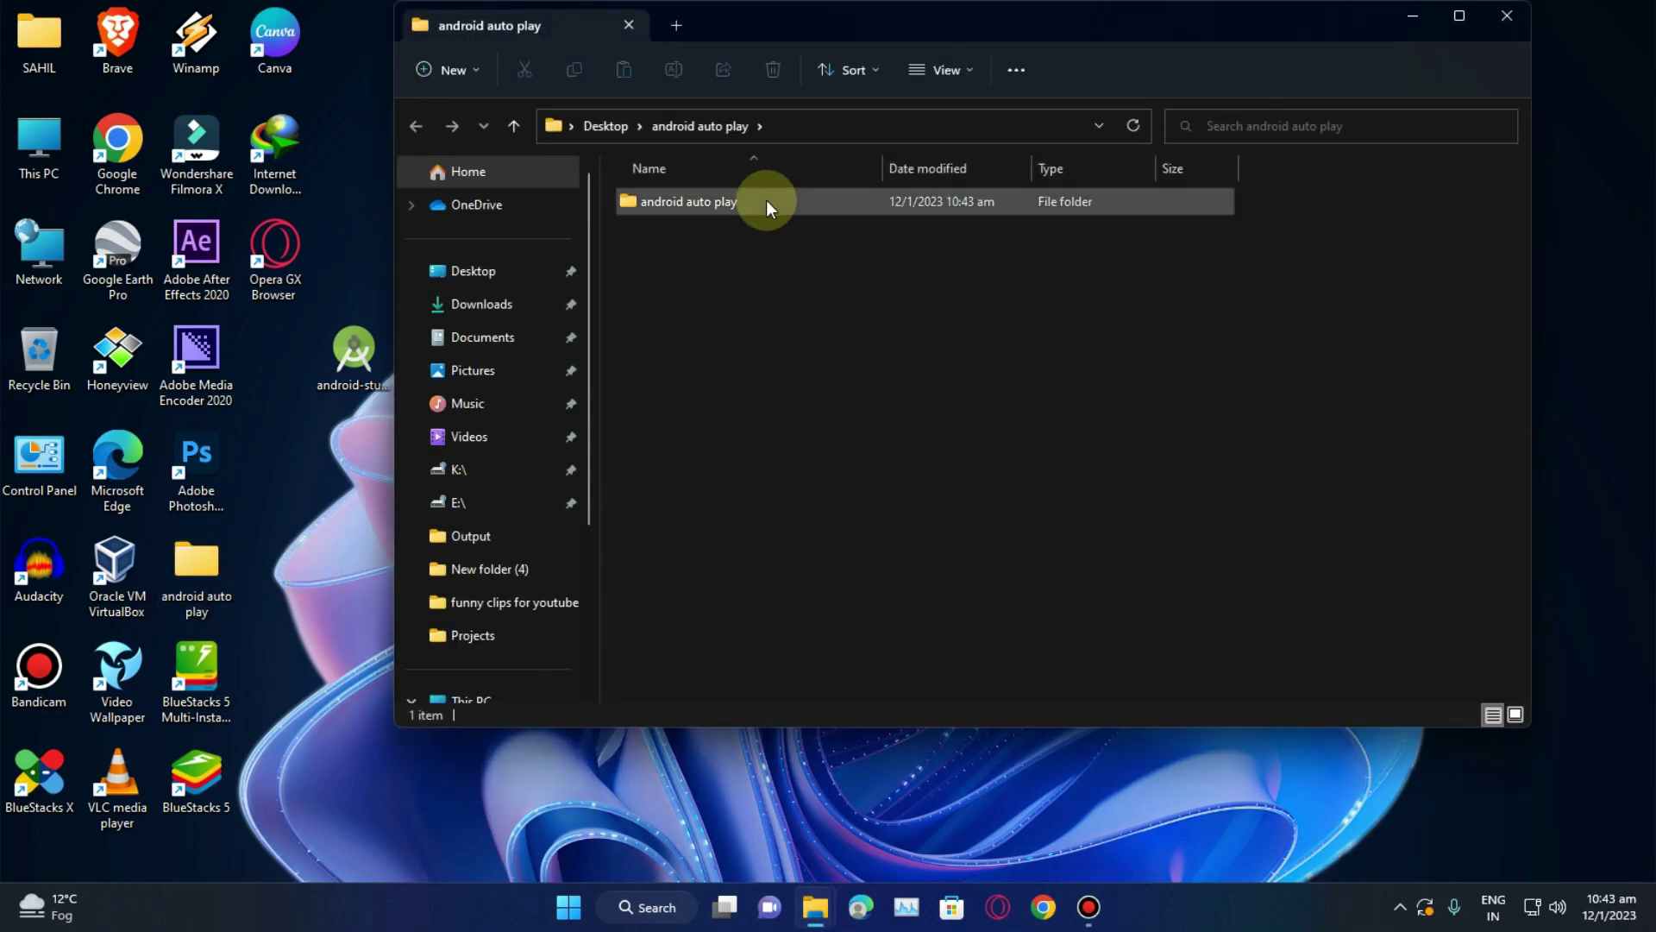
pyautogui.doubleClick(766, 200)
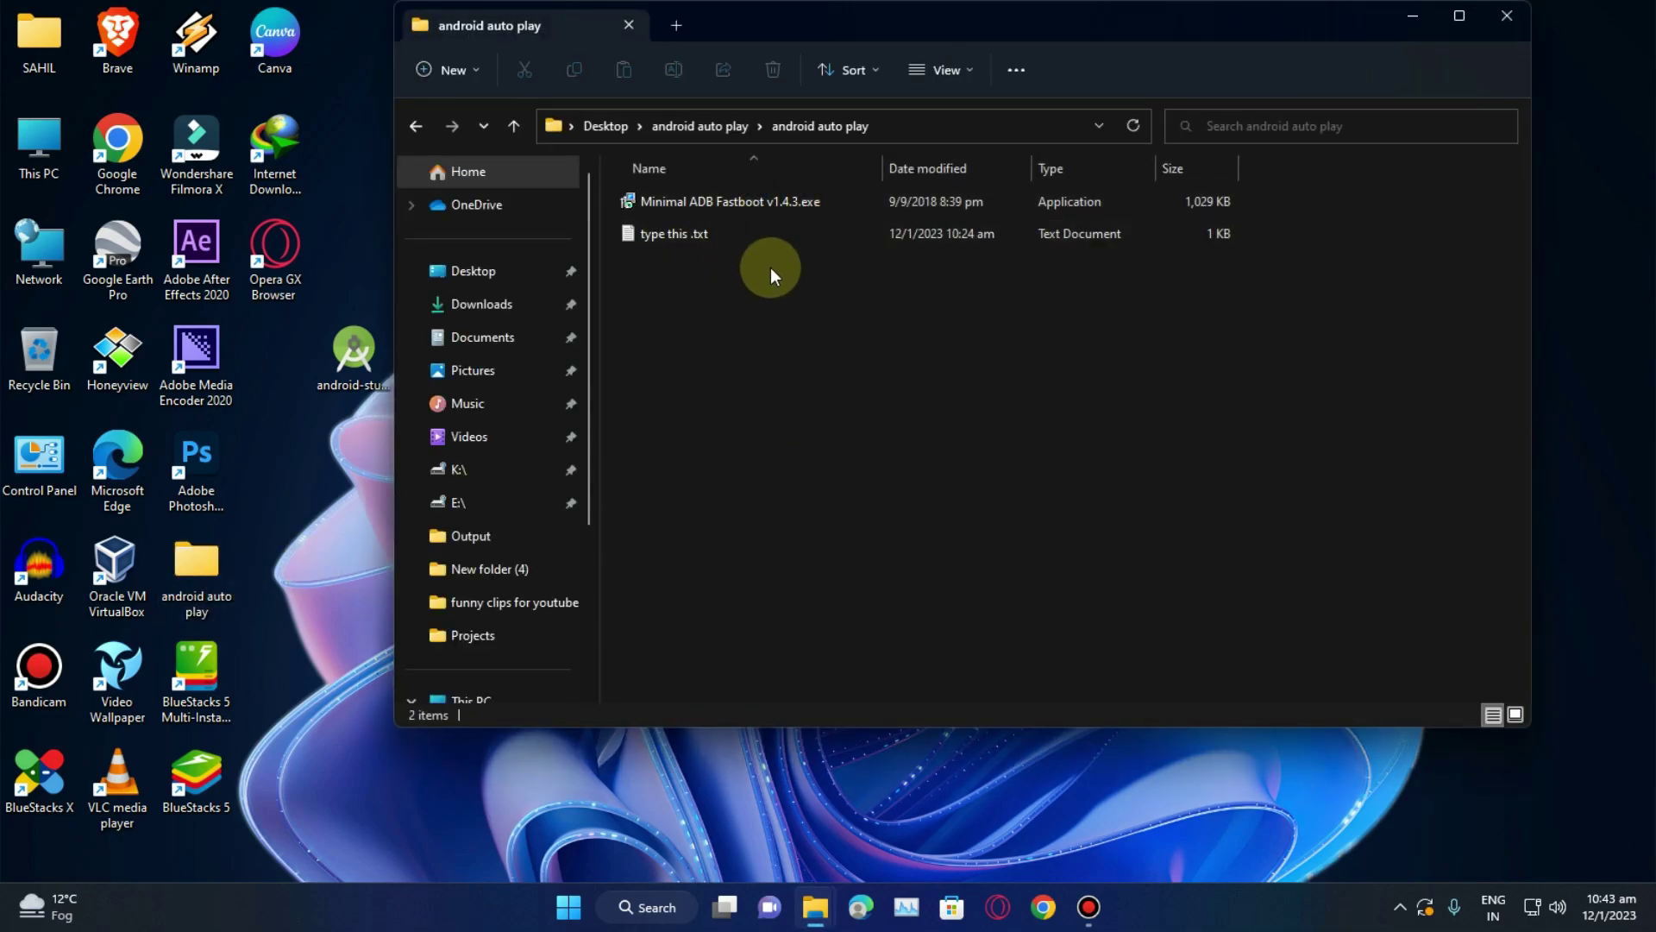
pyautogui.click(769, 202)
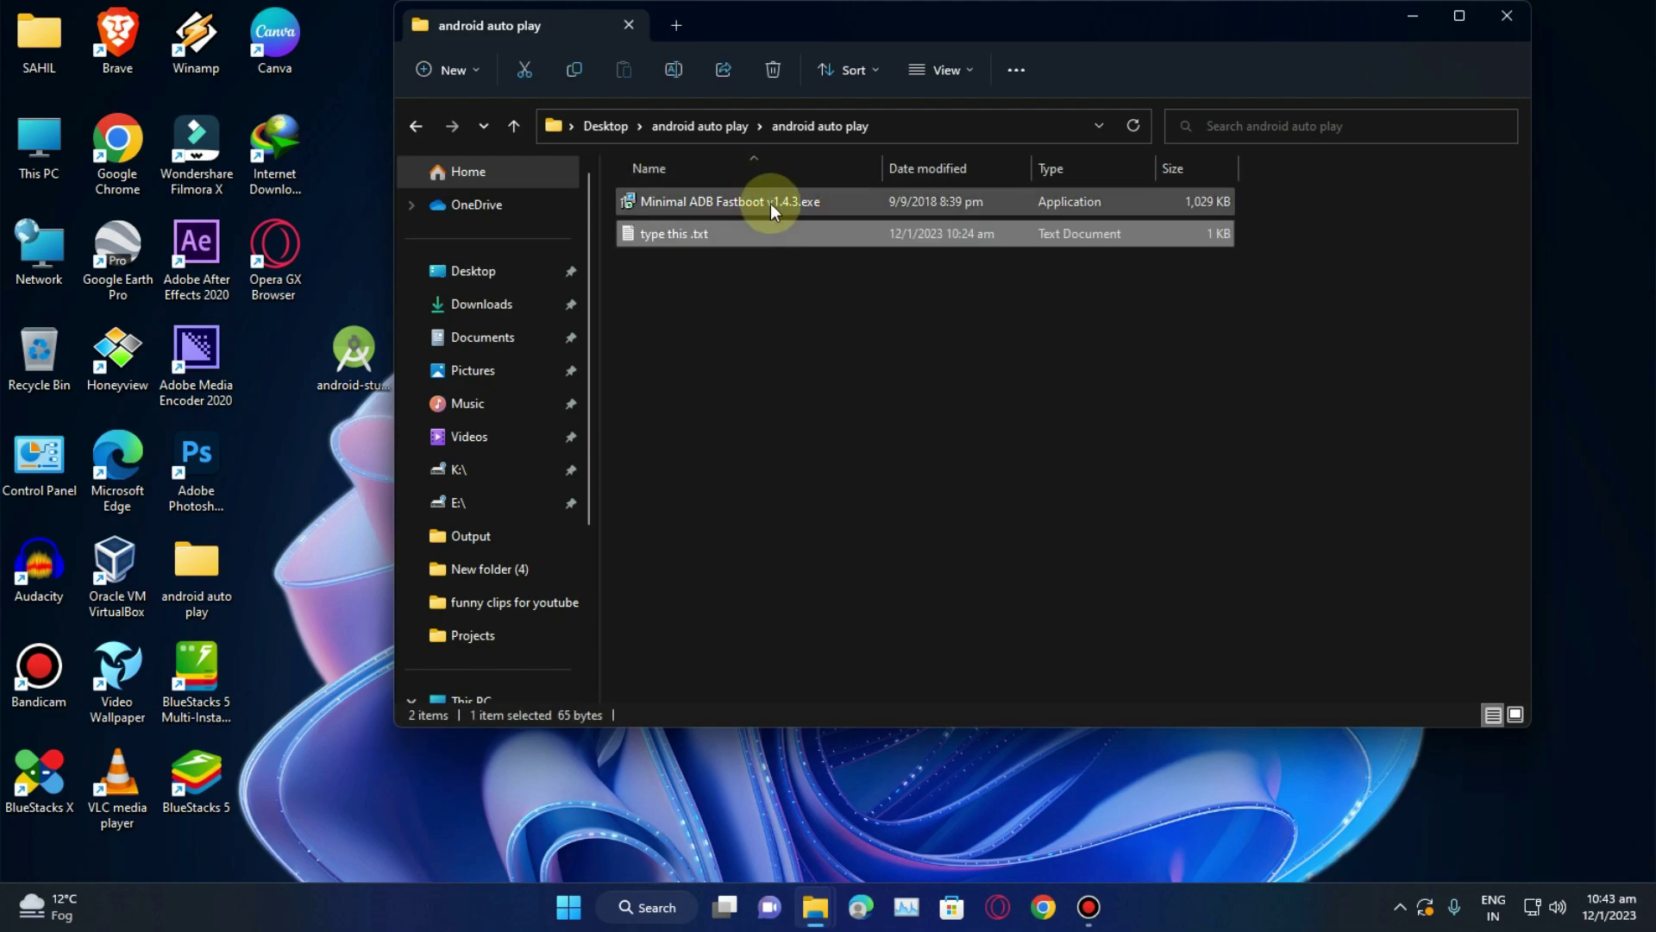
pyautogui.click(769, 283)
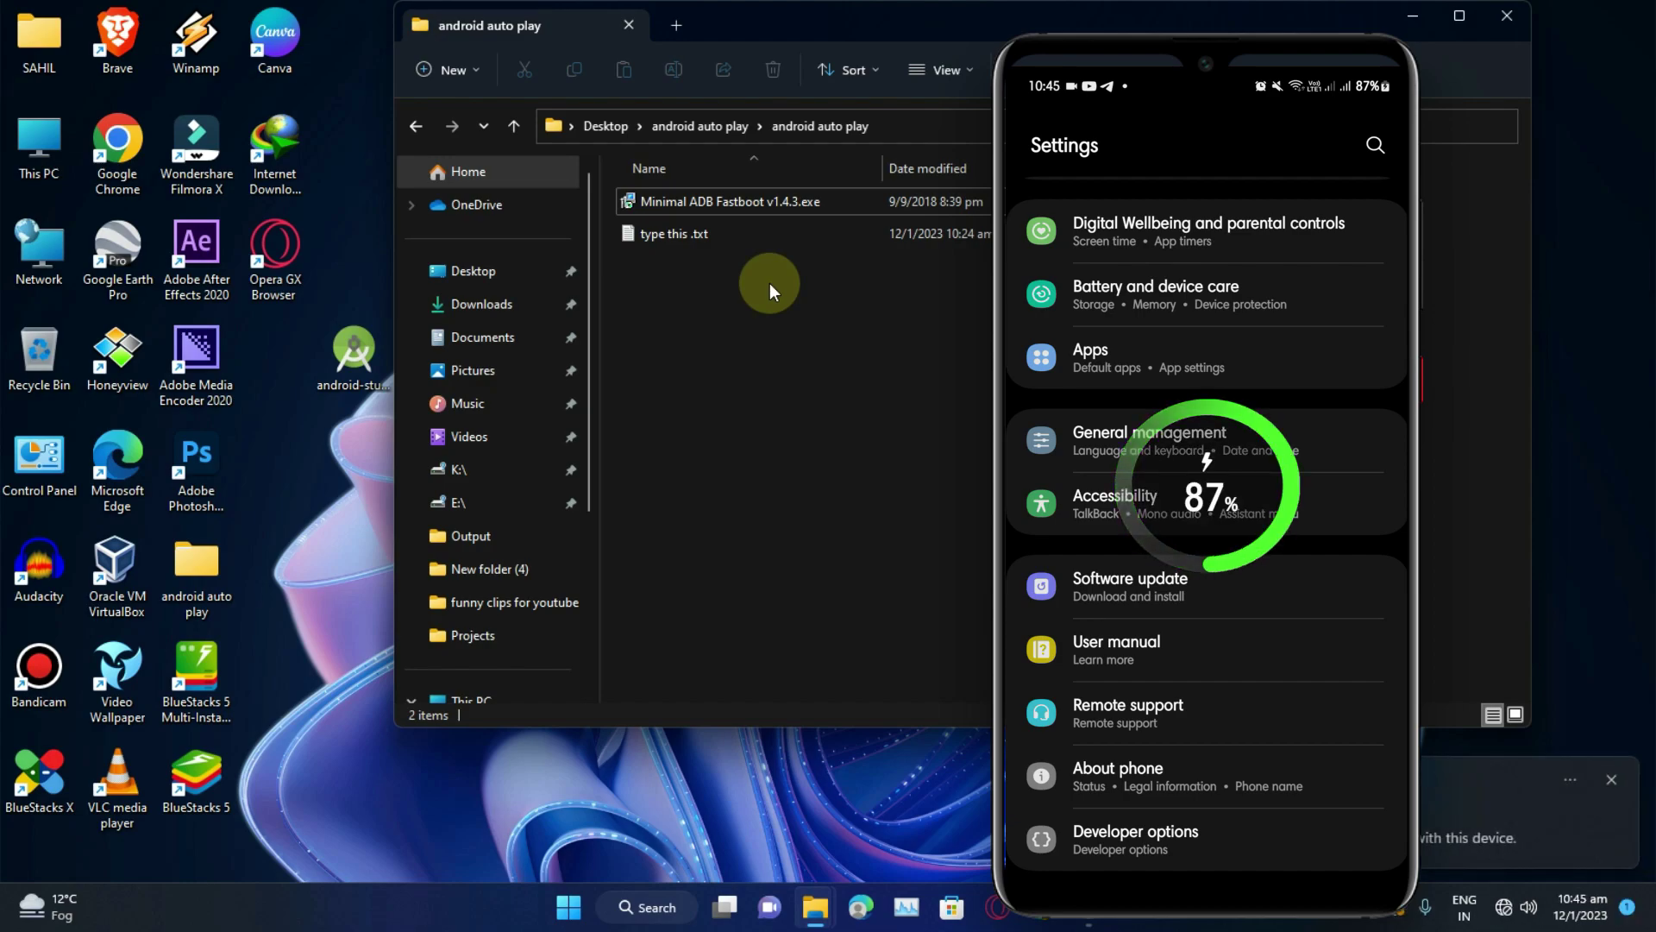
pyautogui.click(769, 283)
# - Run the Minimal ADB Fastboot v1.4.3.exe installer from the android auto play folder
pyautogui.click(699, 201)
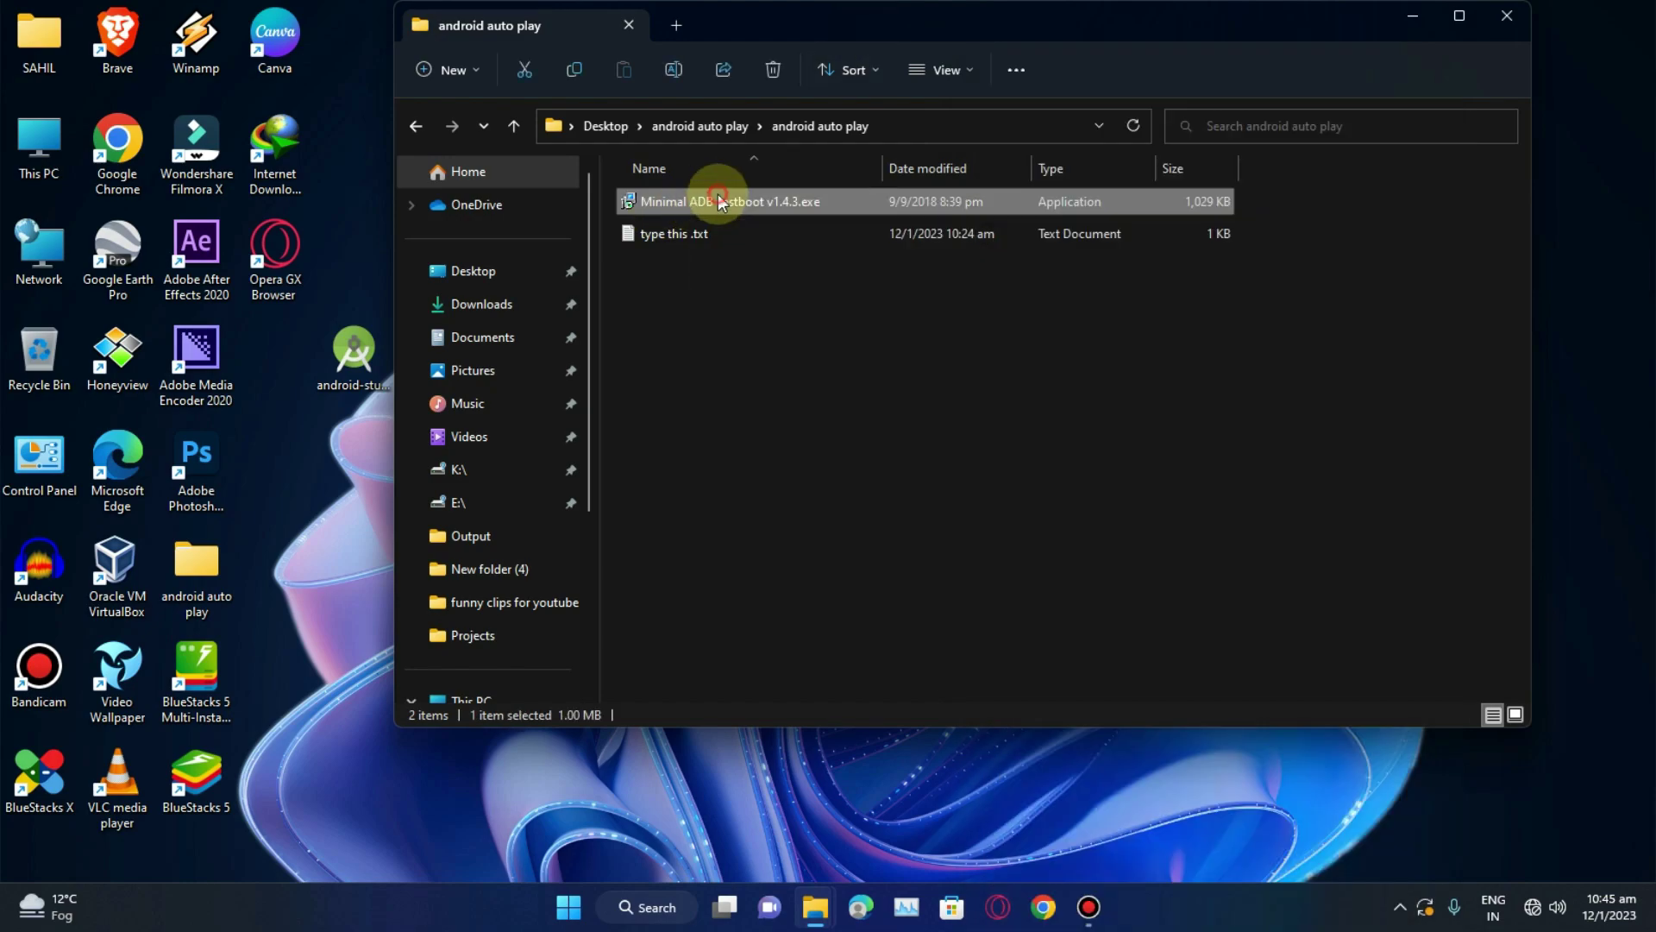
pyautogui.click(724, 200)
pyautogui.click(891, 202)
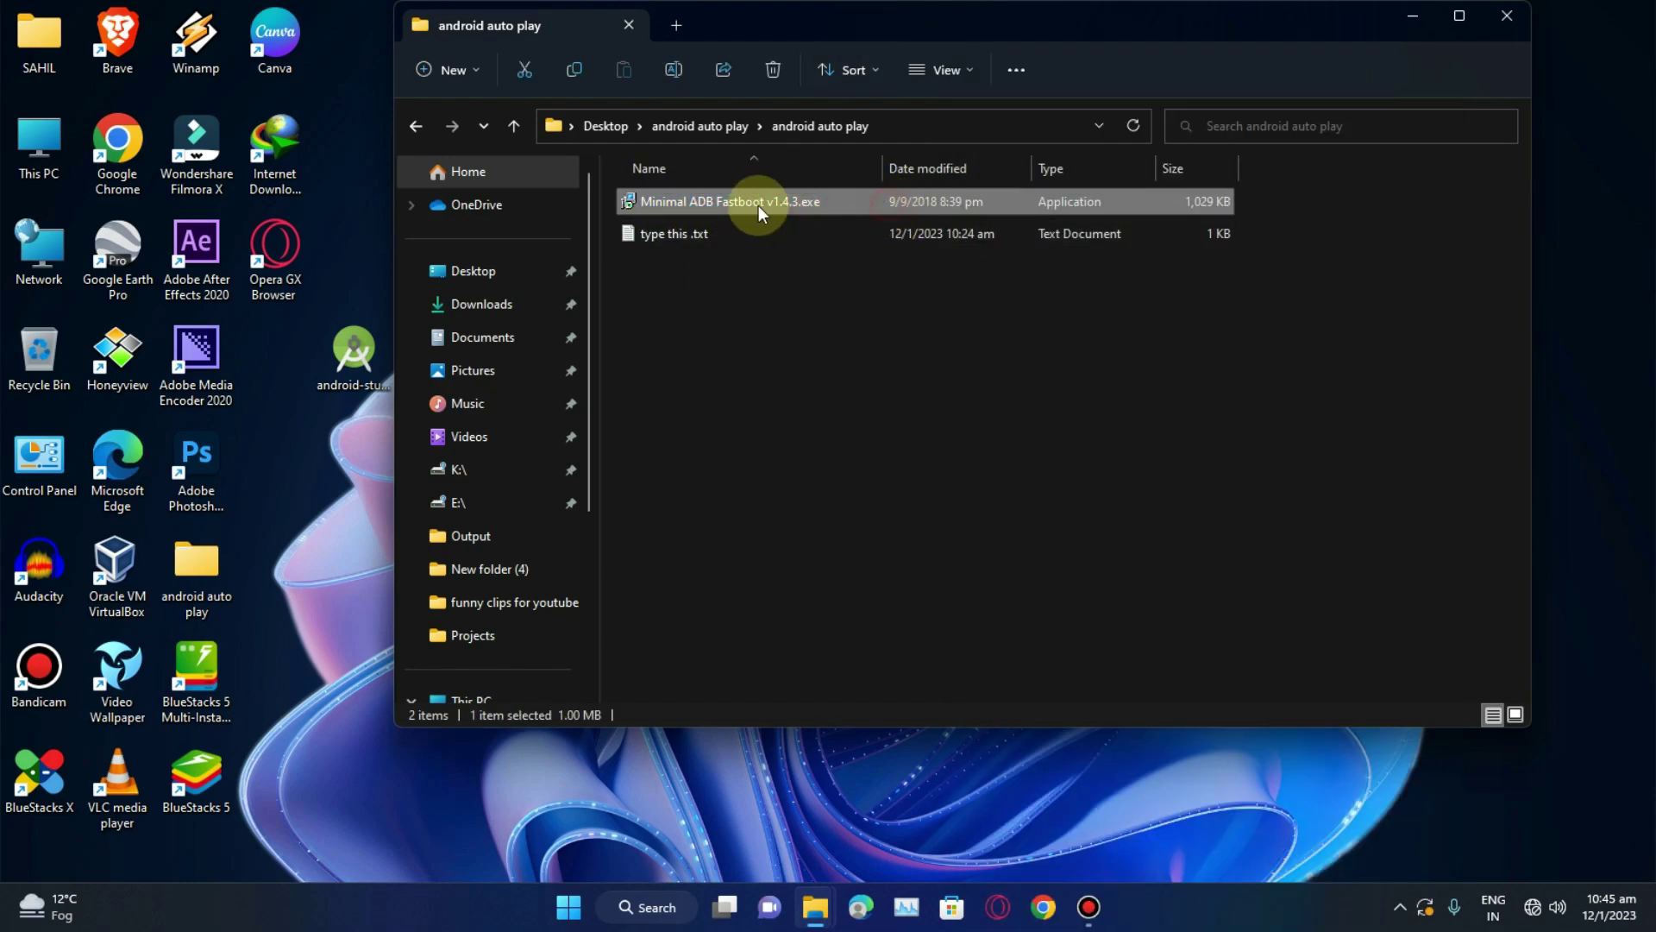
pyautogui.rightClick(781, 205)
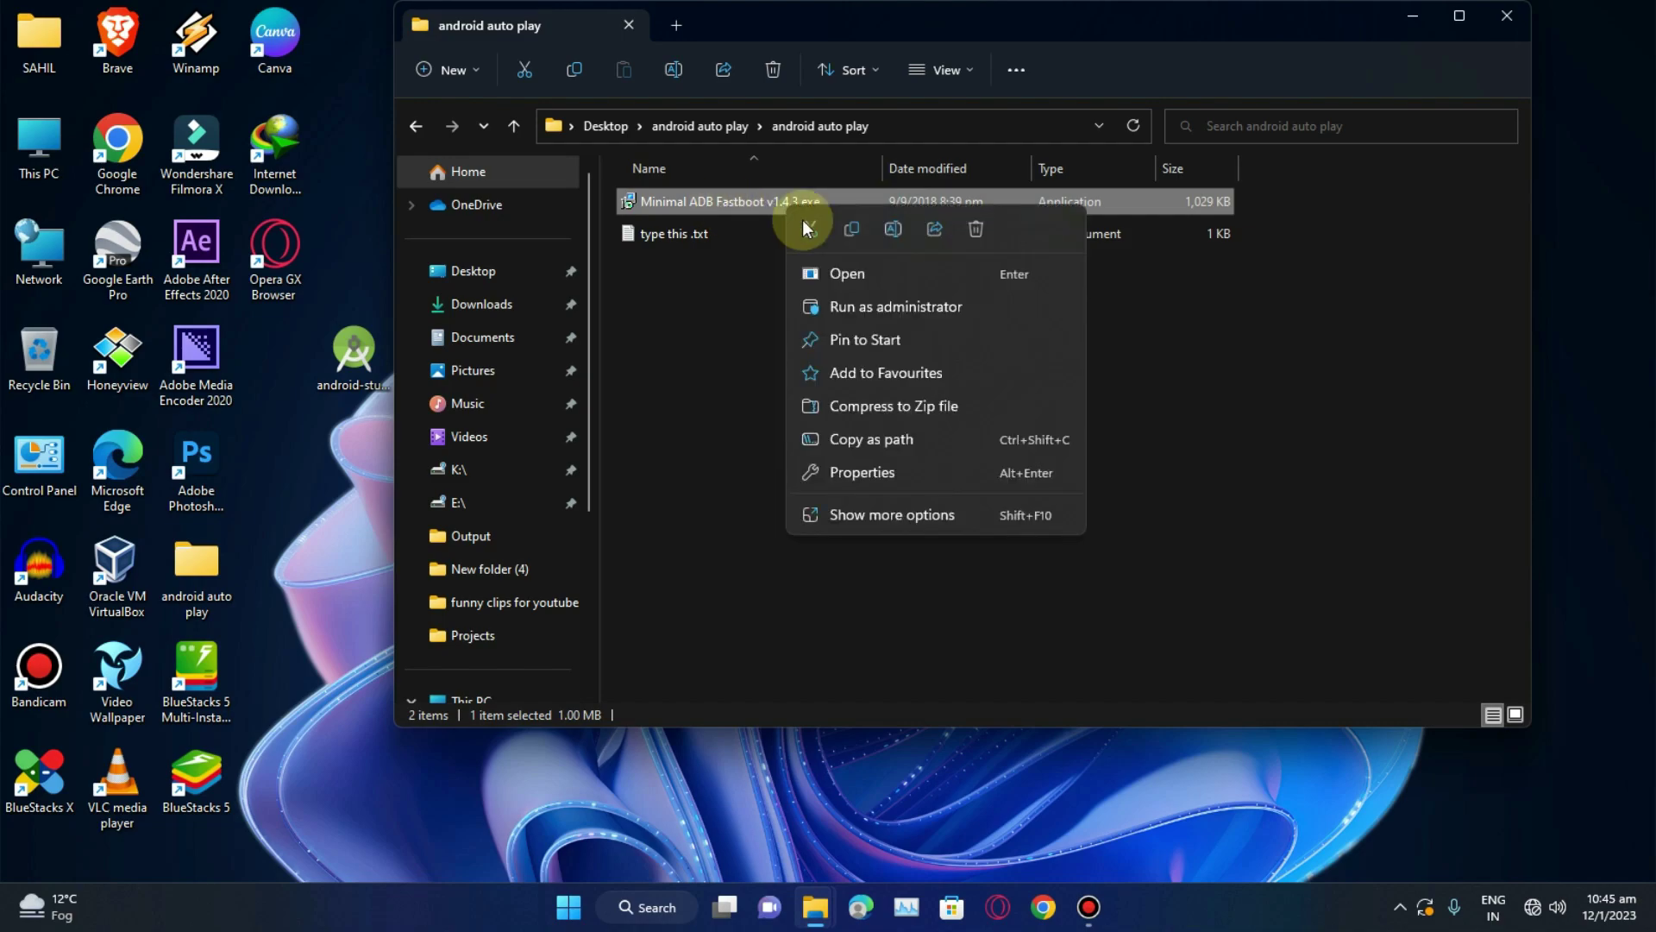
pyautogui.click(867, 278)
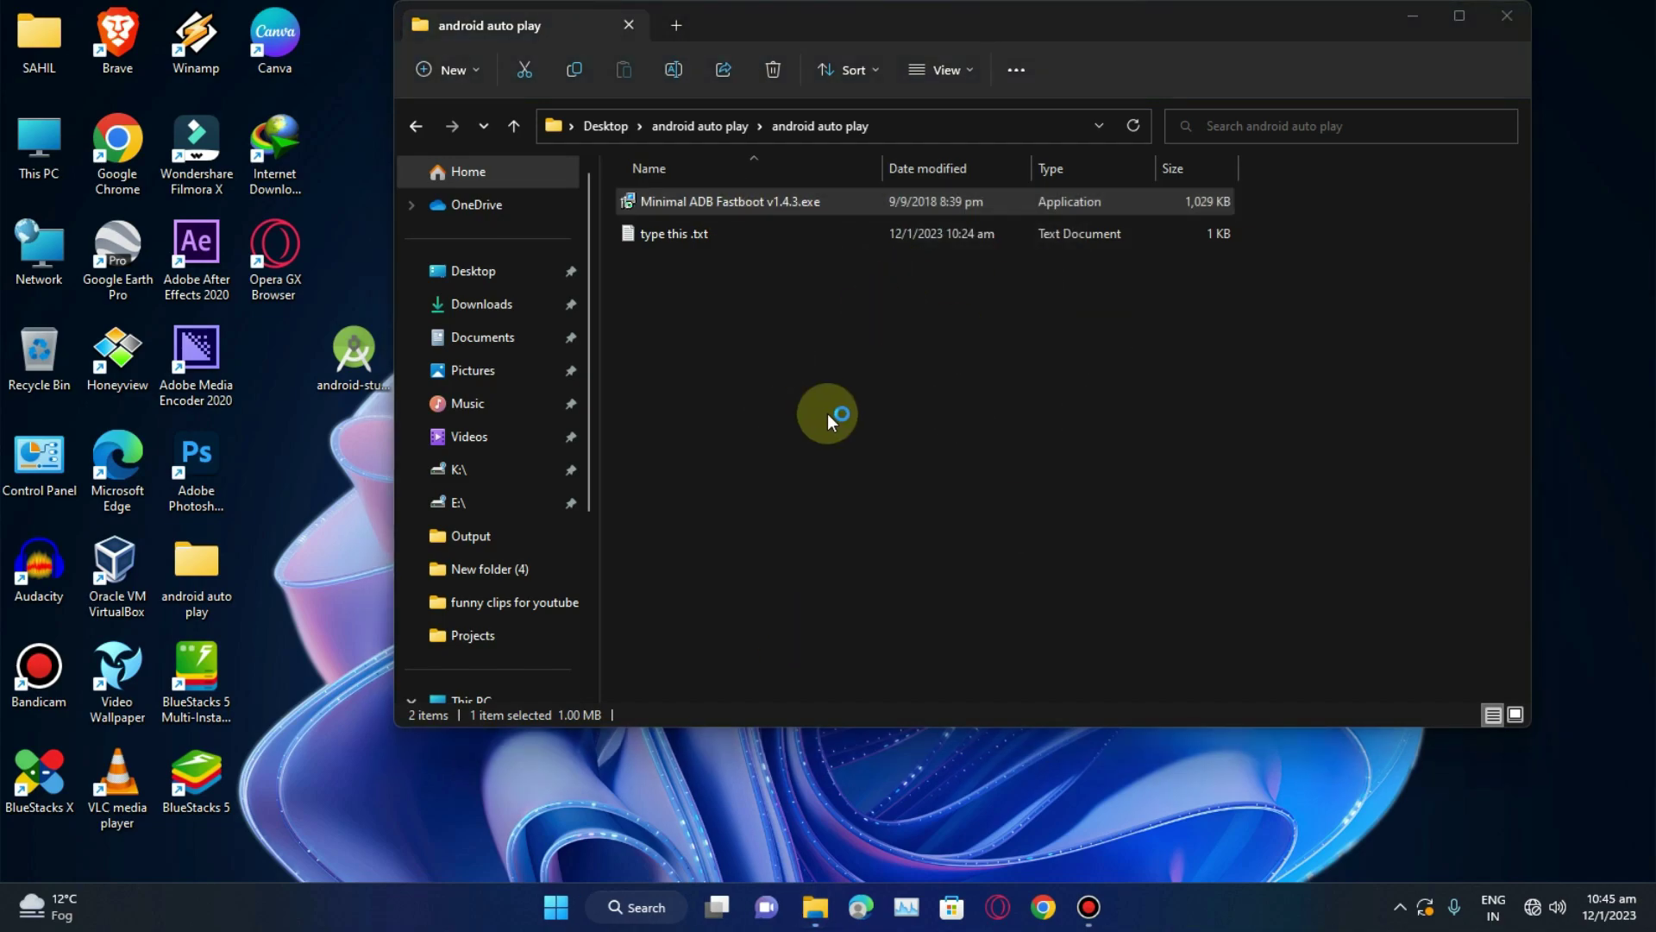
# - Accept the setup information and choose to install into the existing C:\Program Files (x86)\Minimal ADB and Fastboot folder
pyautogui.click(947, 617)
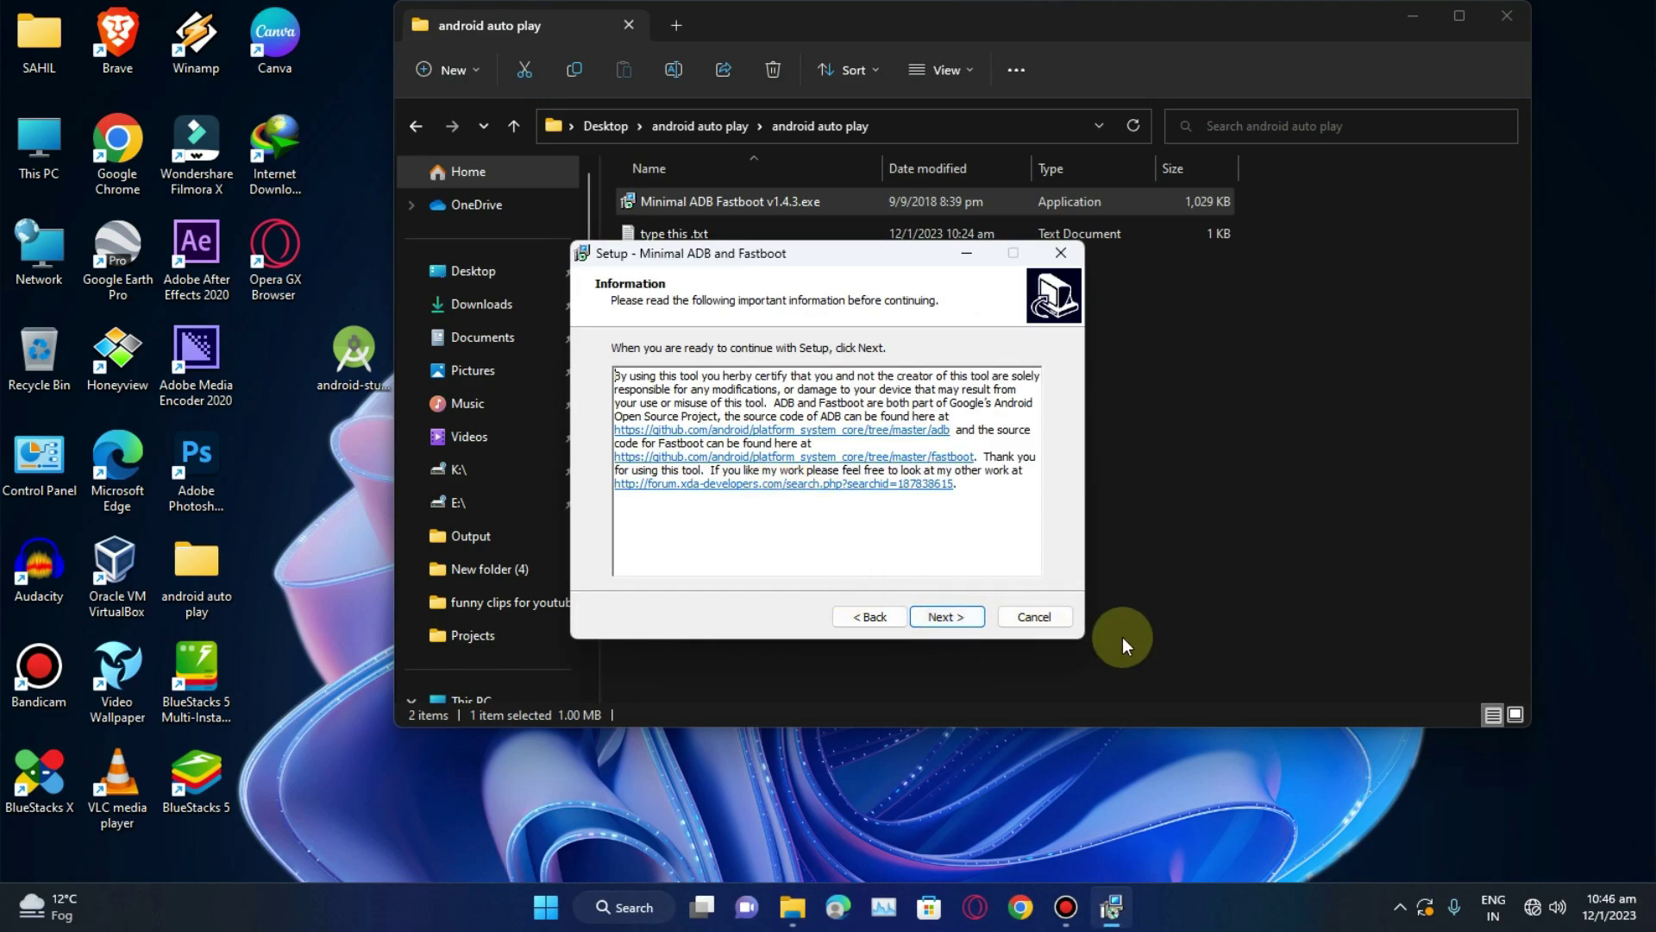
pyautogui.click(942, 616)
pyautogui.click(940, 616)
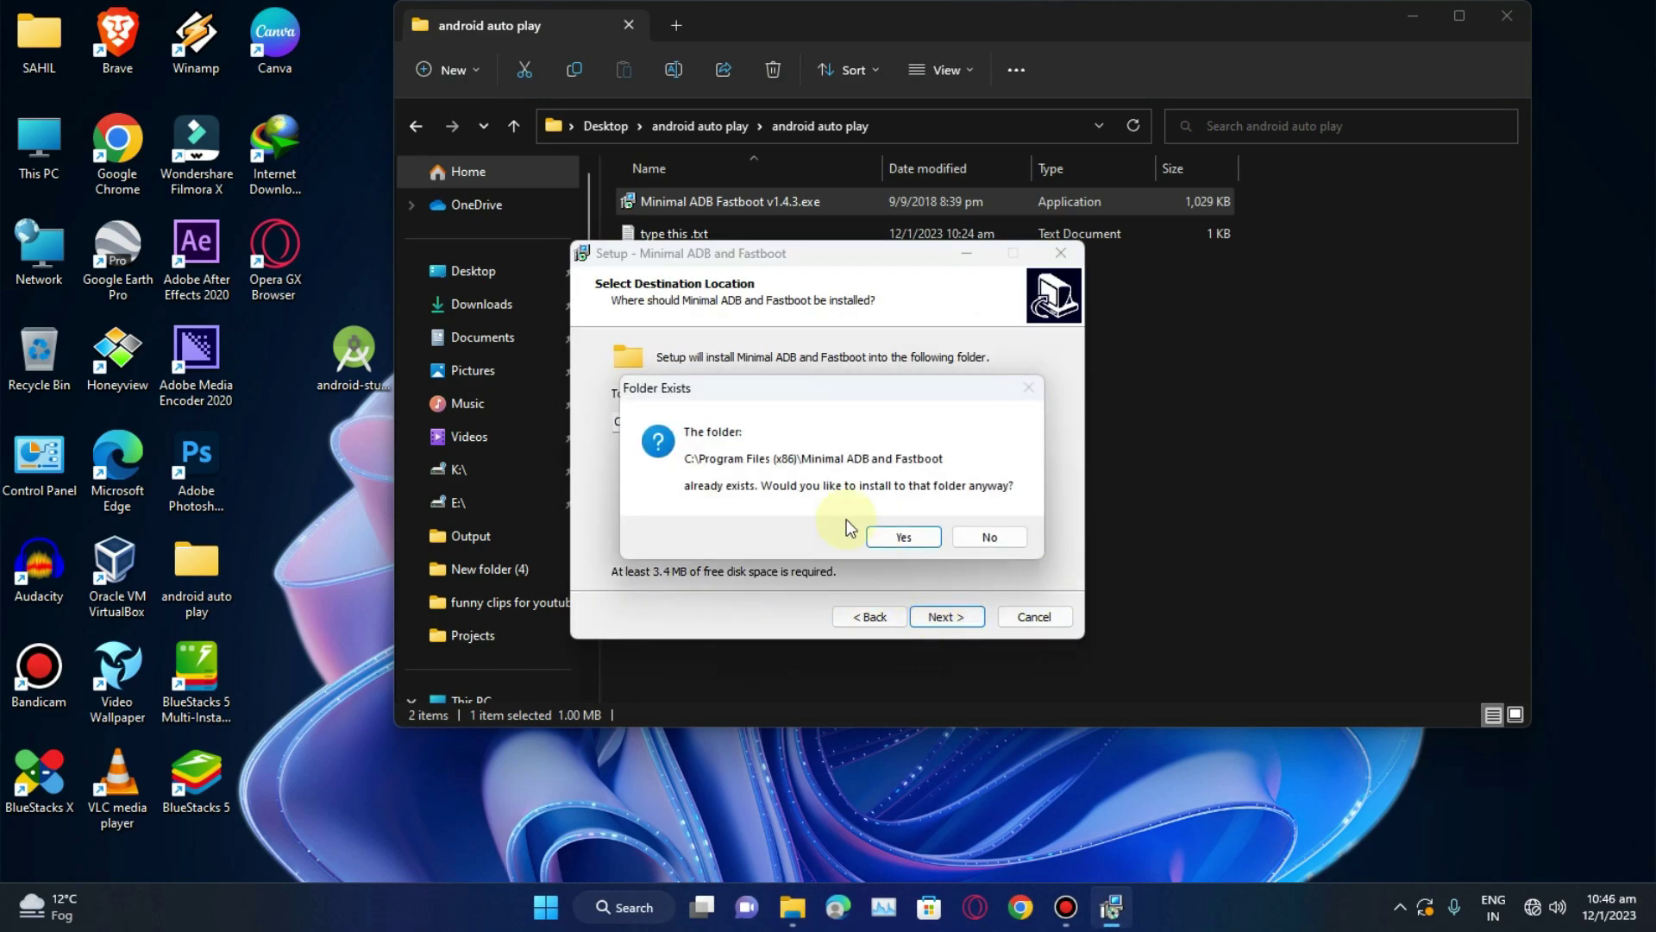
pyautogui.click(914, 536)
# - Keep the Minimal ADB and Fastboot Start Menu folder, install the program, and finish setup without launching it
pyautogui.click(940, 616)
pyautogui.click(688, 416)
pyautogui.click(687, 416)
pyautogui.click(949, 616)
pyautogui.click(949, 618)
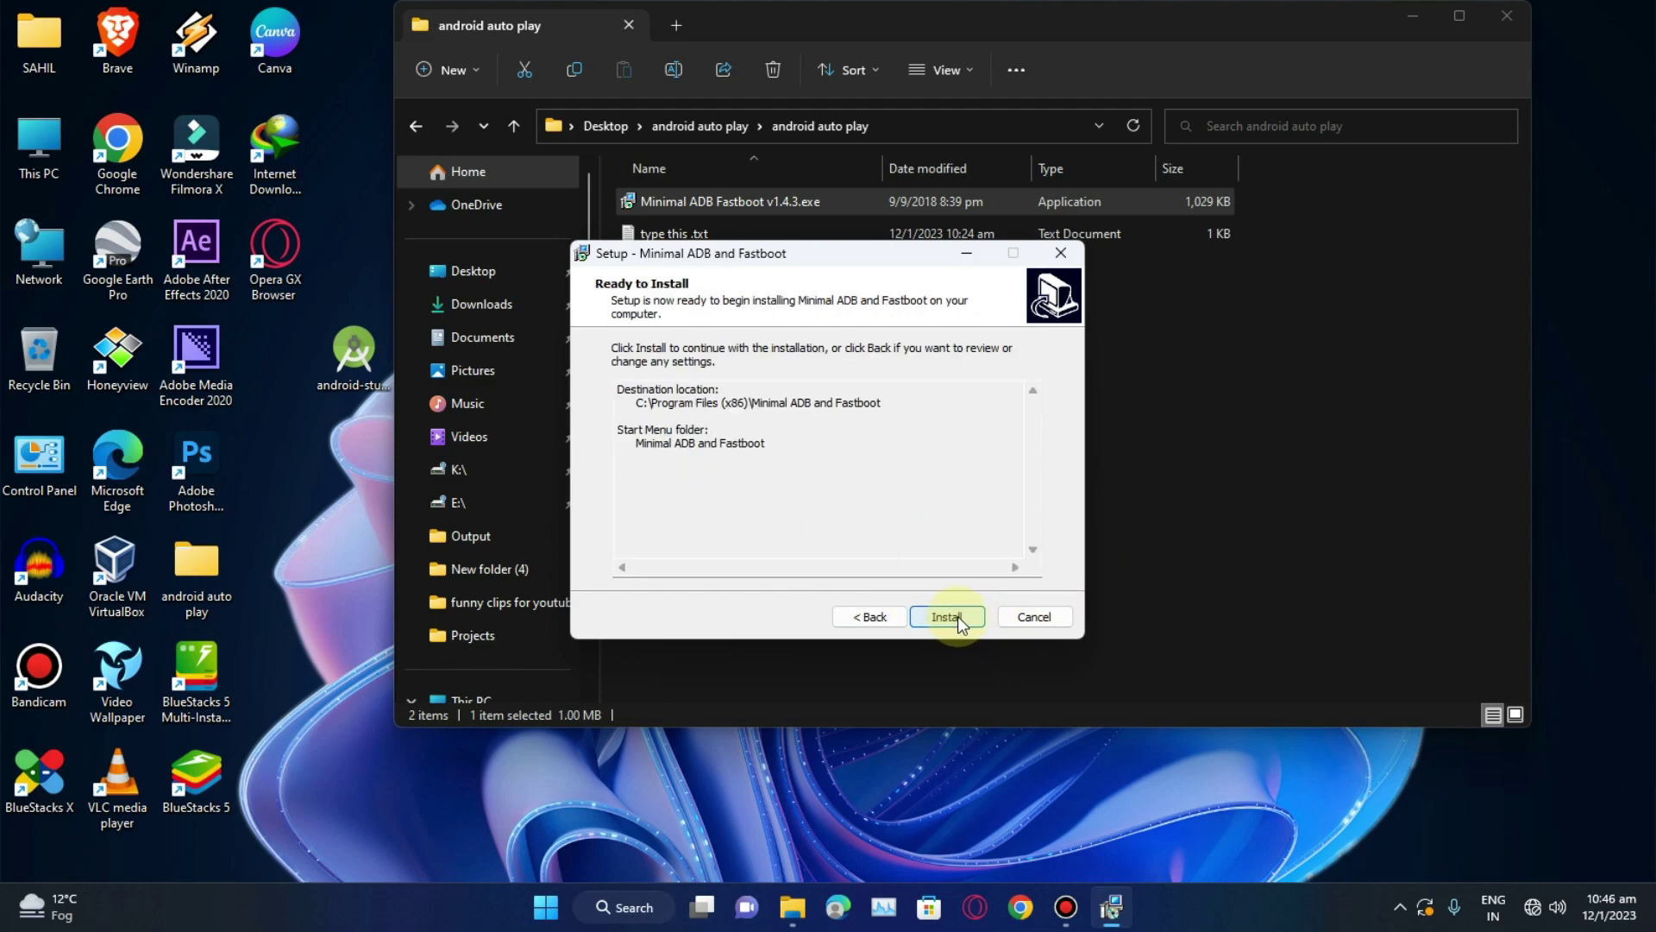
pyautogui.click(935, 610)
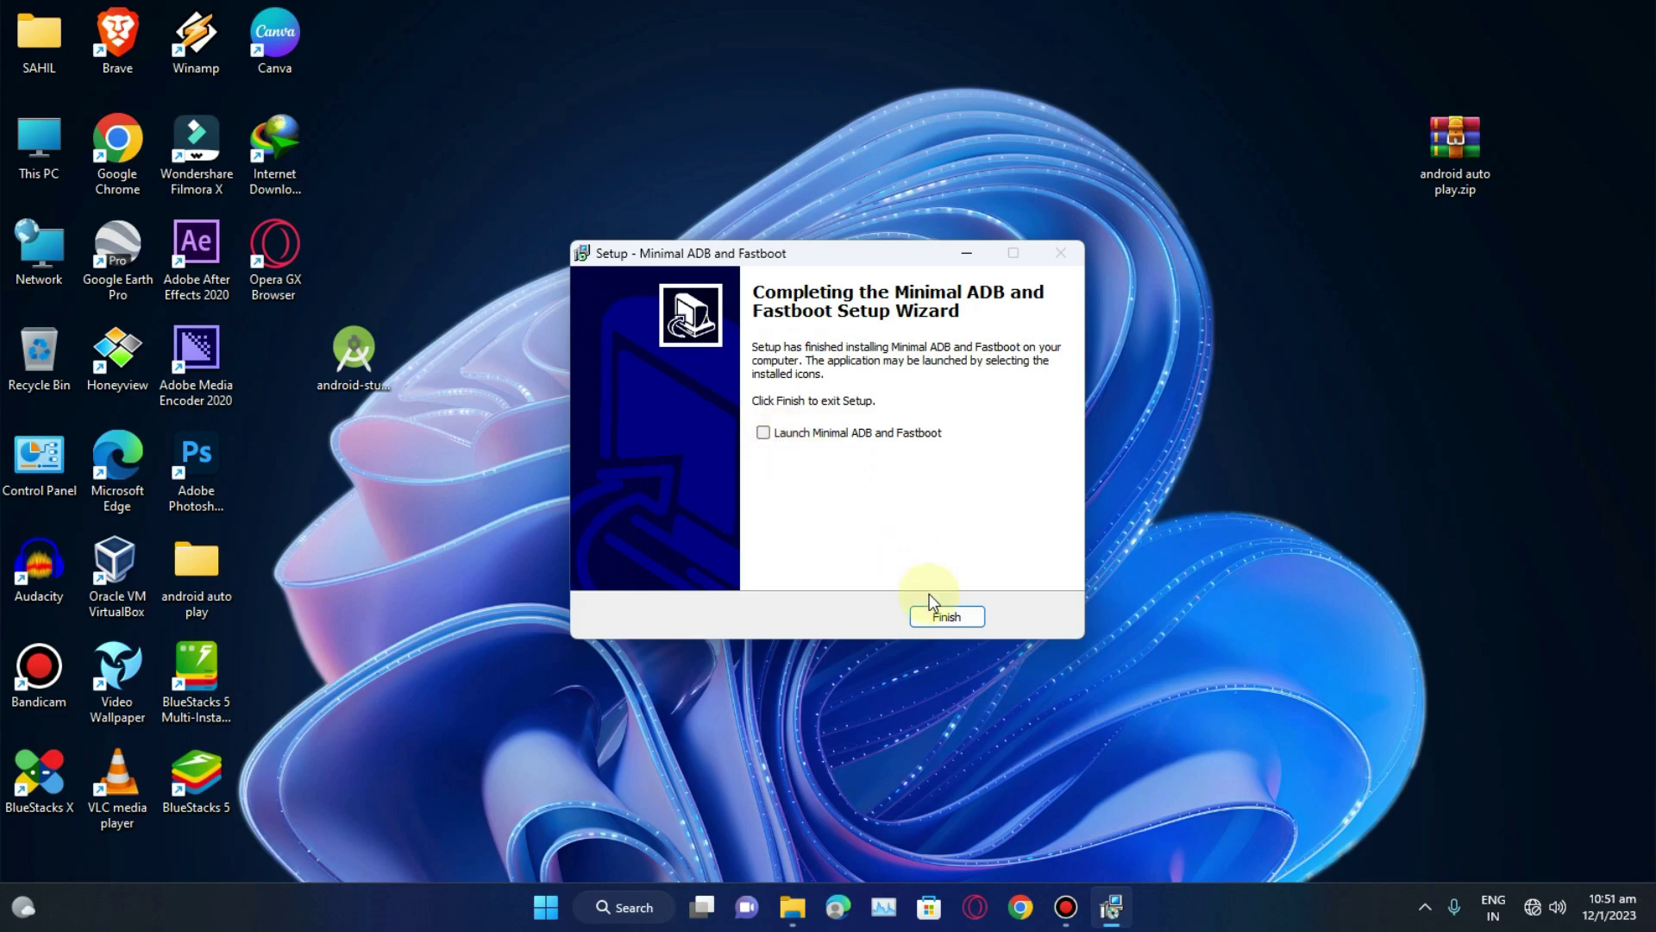
pyautogui.click(946, 617)
# - Launch Minimal ADB and Fastboot from the list of installed apps and move its command window clear of the desktop icons
pyautogui.click(568, 907)
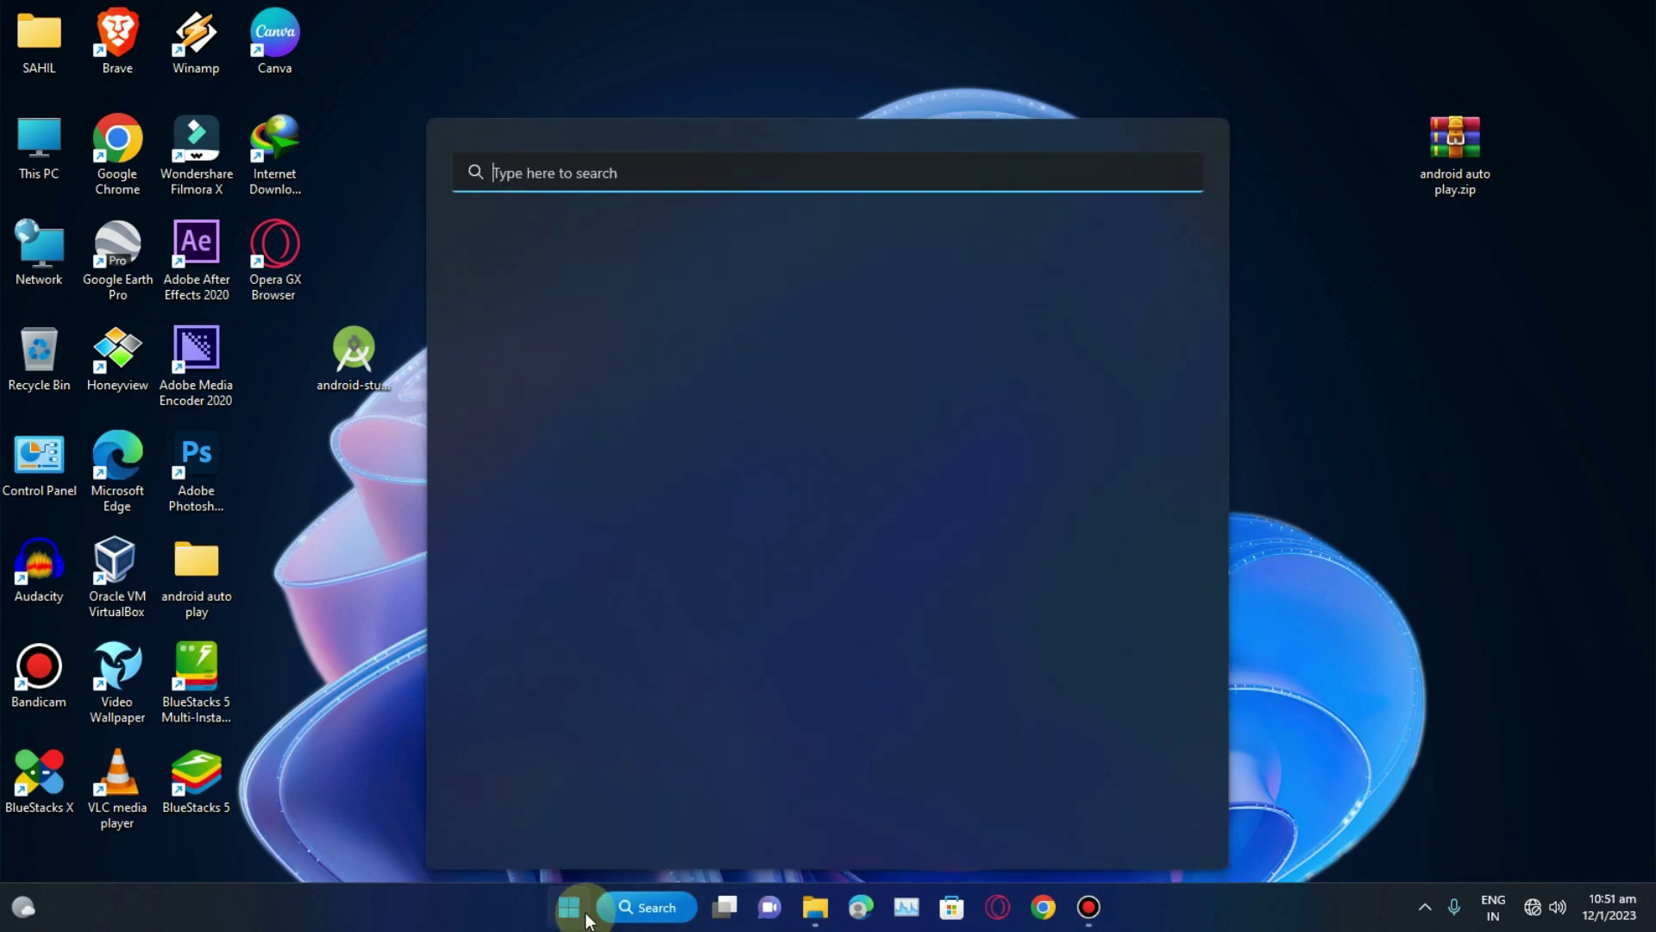
pyautogui.click(1069, 232)
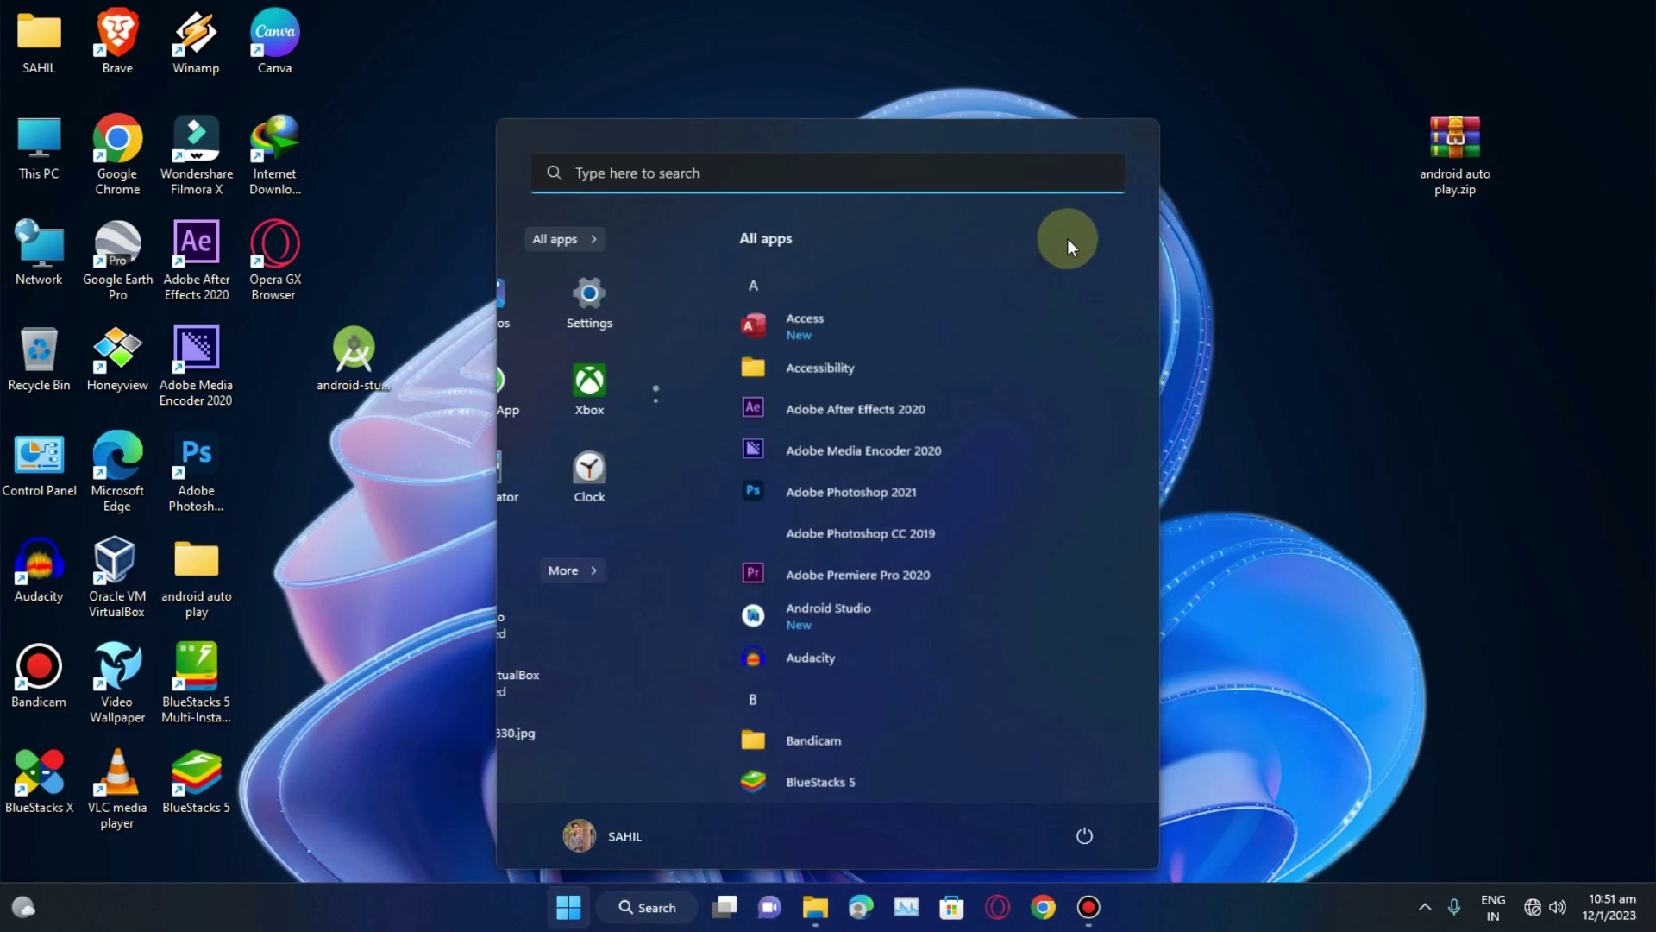
pyautogui.scroll(-15, 777, 569)
pyautogui.scroll(-1, 782, 563)
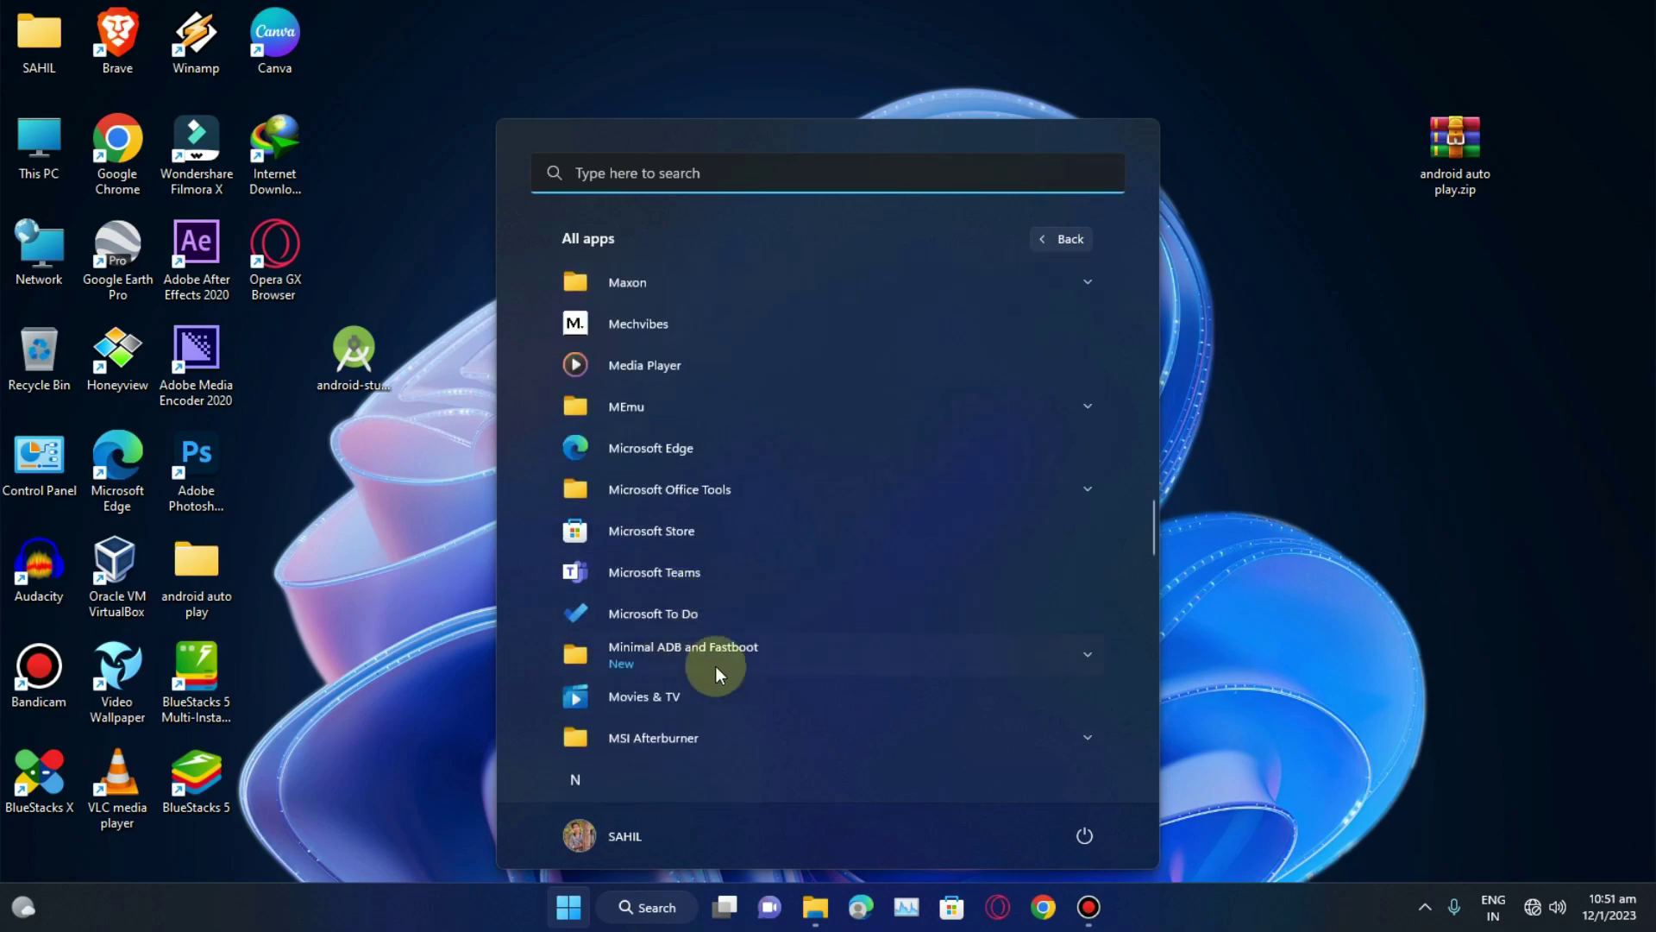
pyautogui.click(681, 648)
pyautogui.scroll(-3, 678, 649)
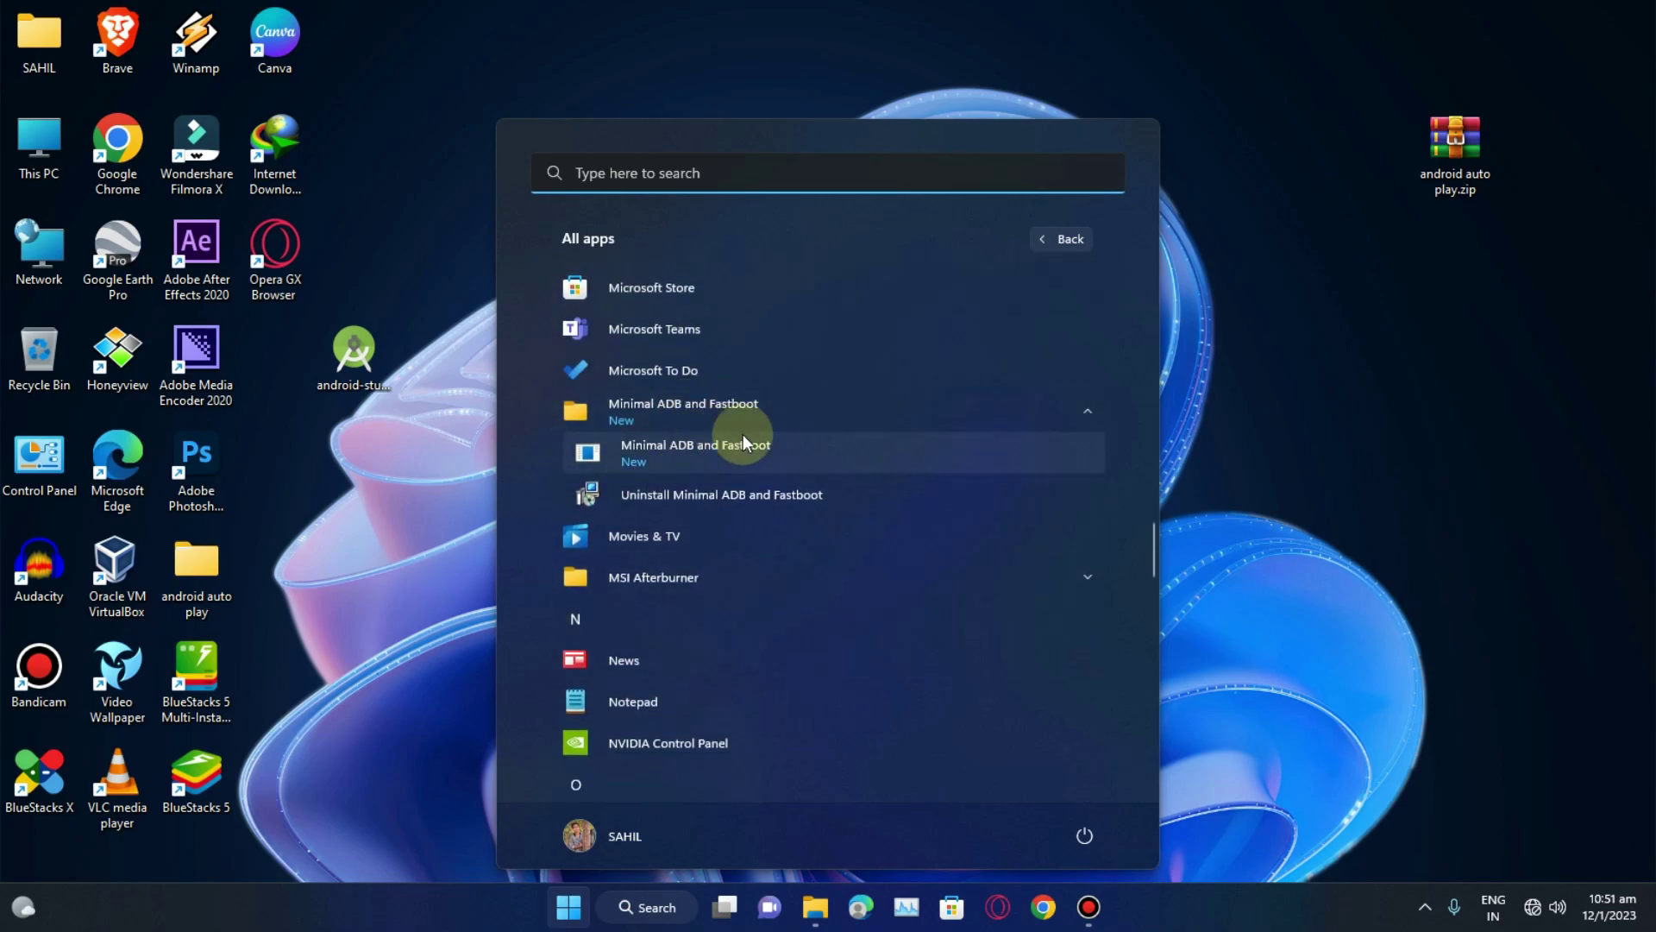
pyautogui.click(714, 450)
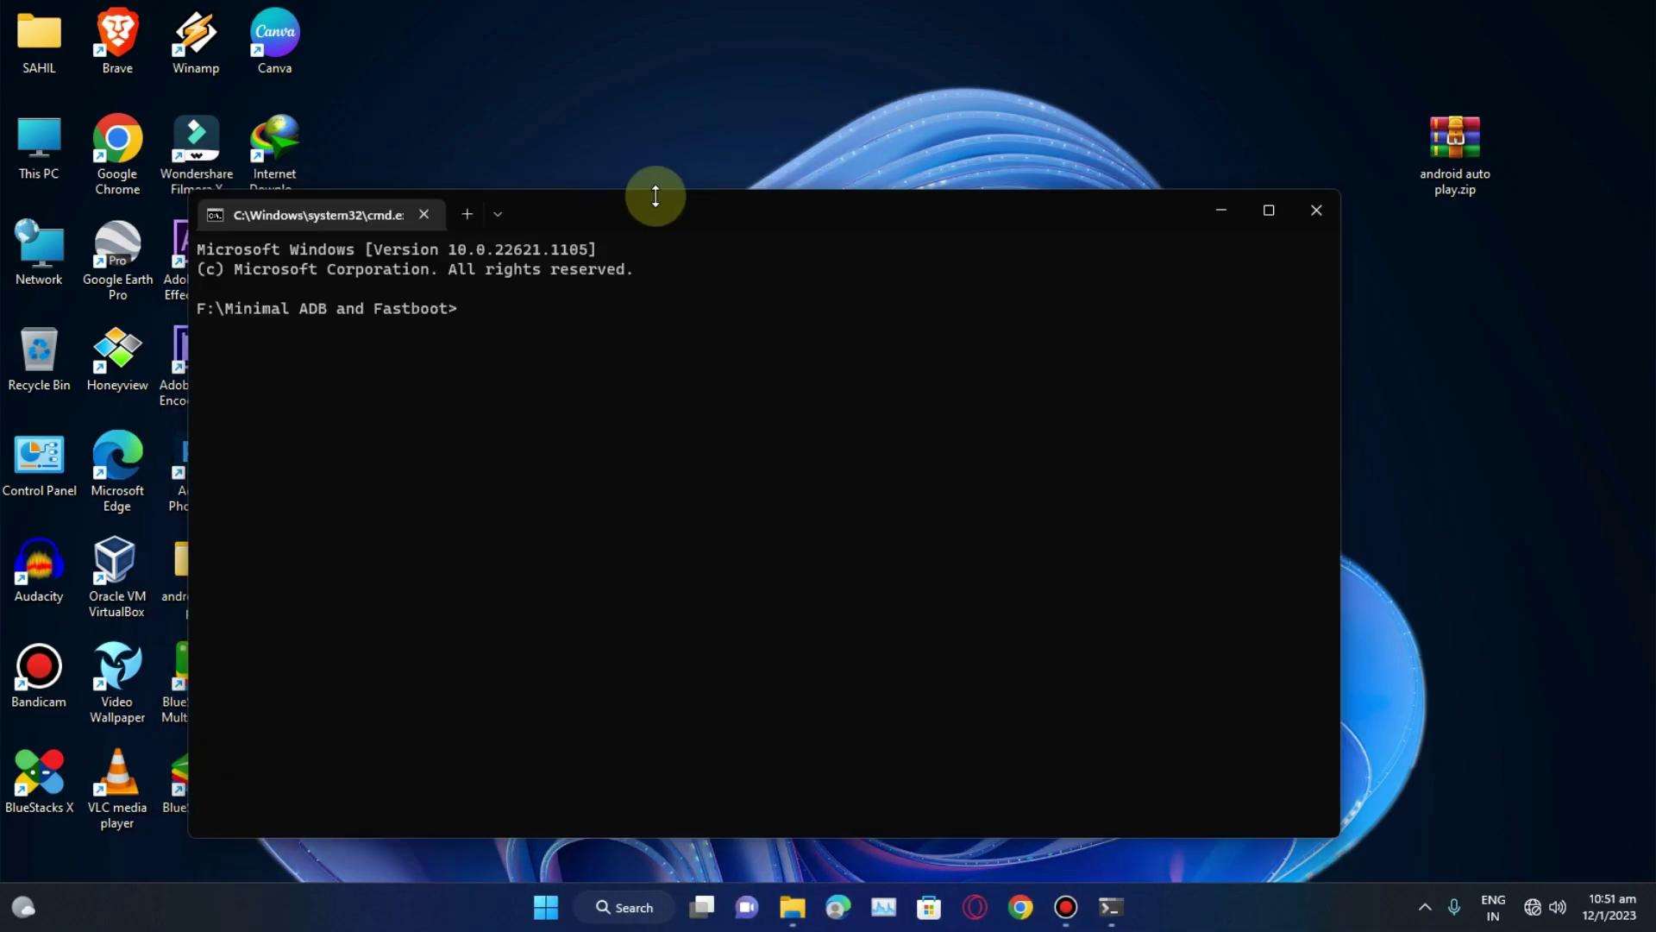
pyautogui.moveTo(655, 193); pyautogui.dragTo(887, 173)
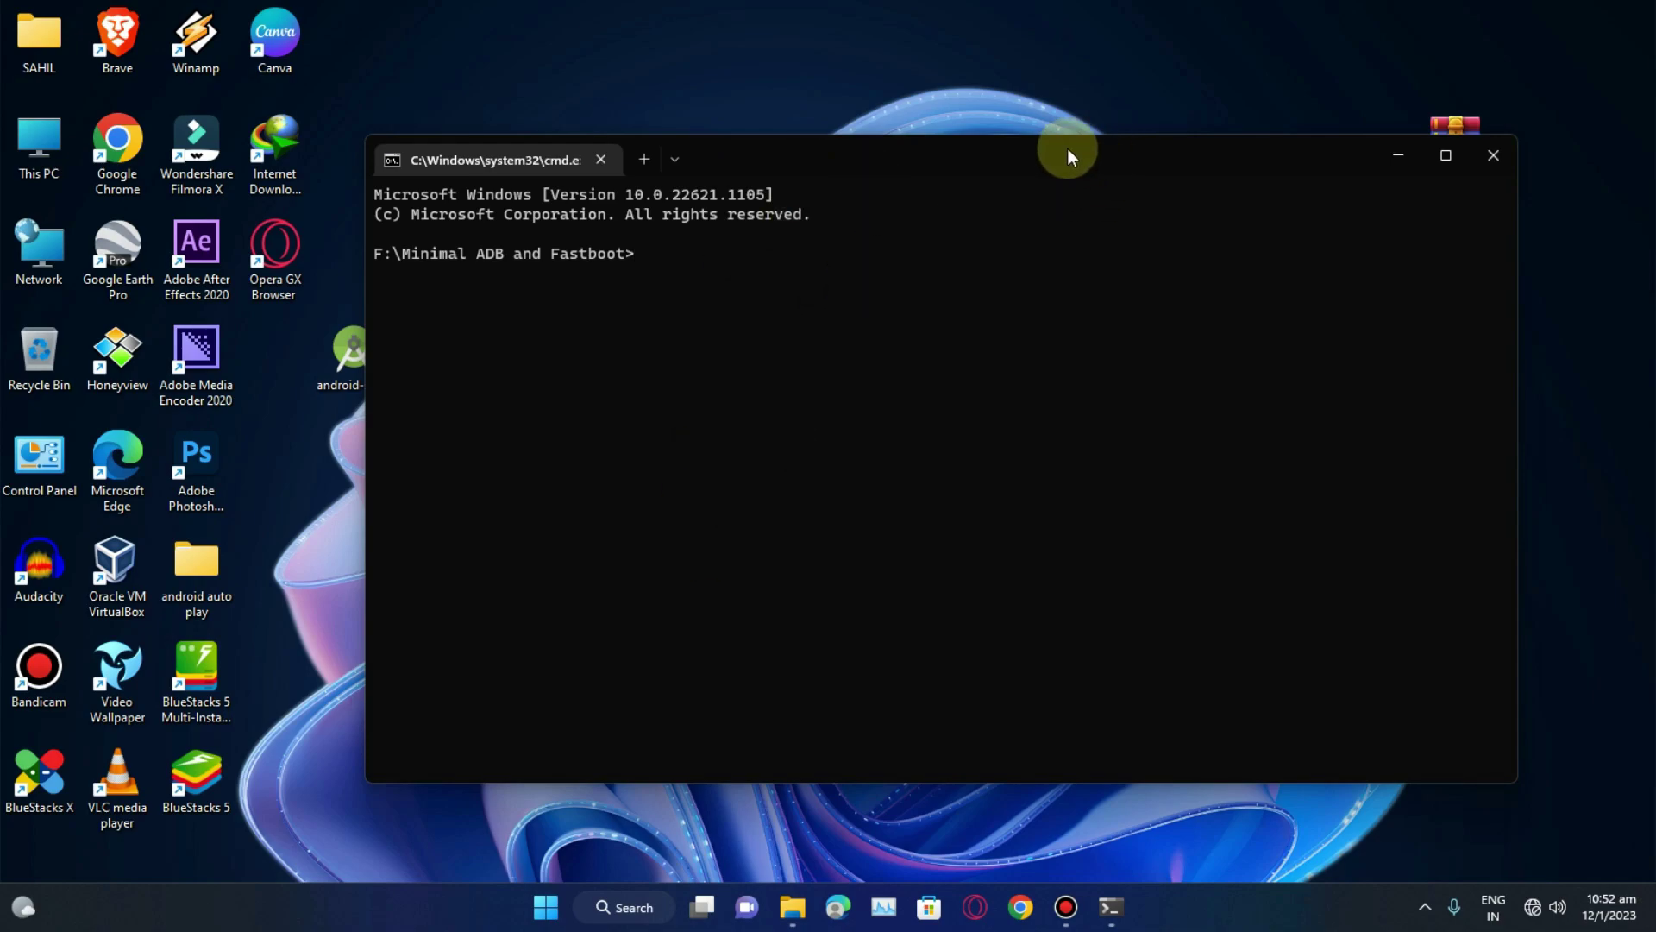
# - Open type this .txt in the inner android auto play folder and copy the adb devices command
pyautogui.doubleClick(185, 569)
pyautogui.click(563, 345)
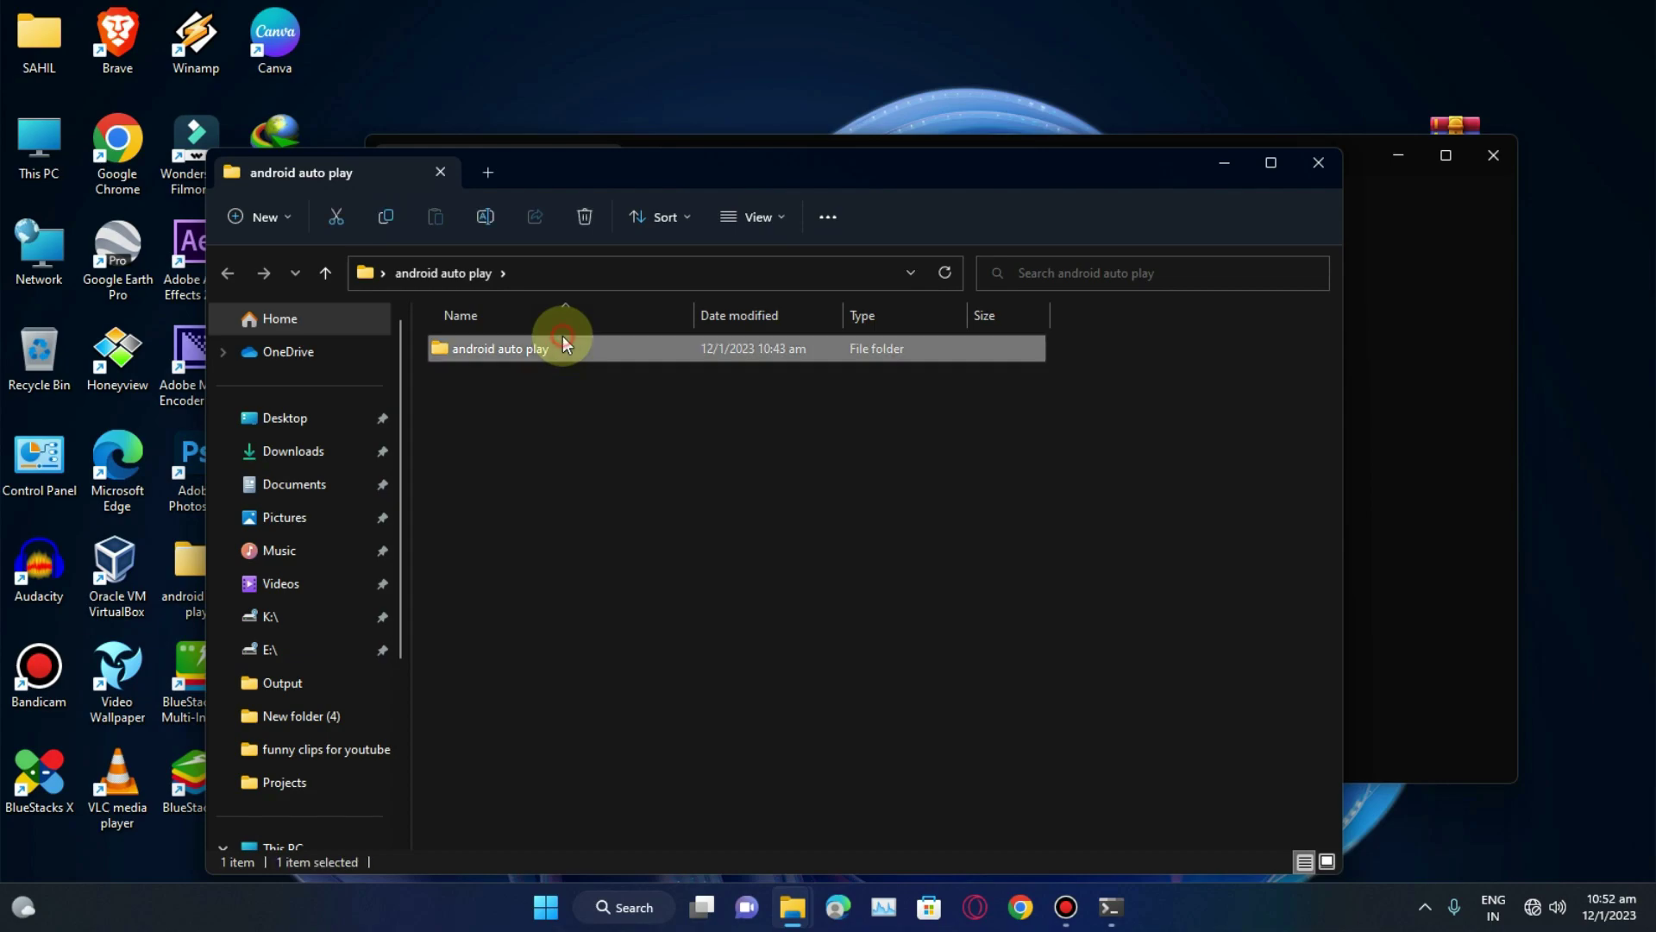
pyautogui.doubleClick(562, 345)
pyautogui.click(525, 384)
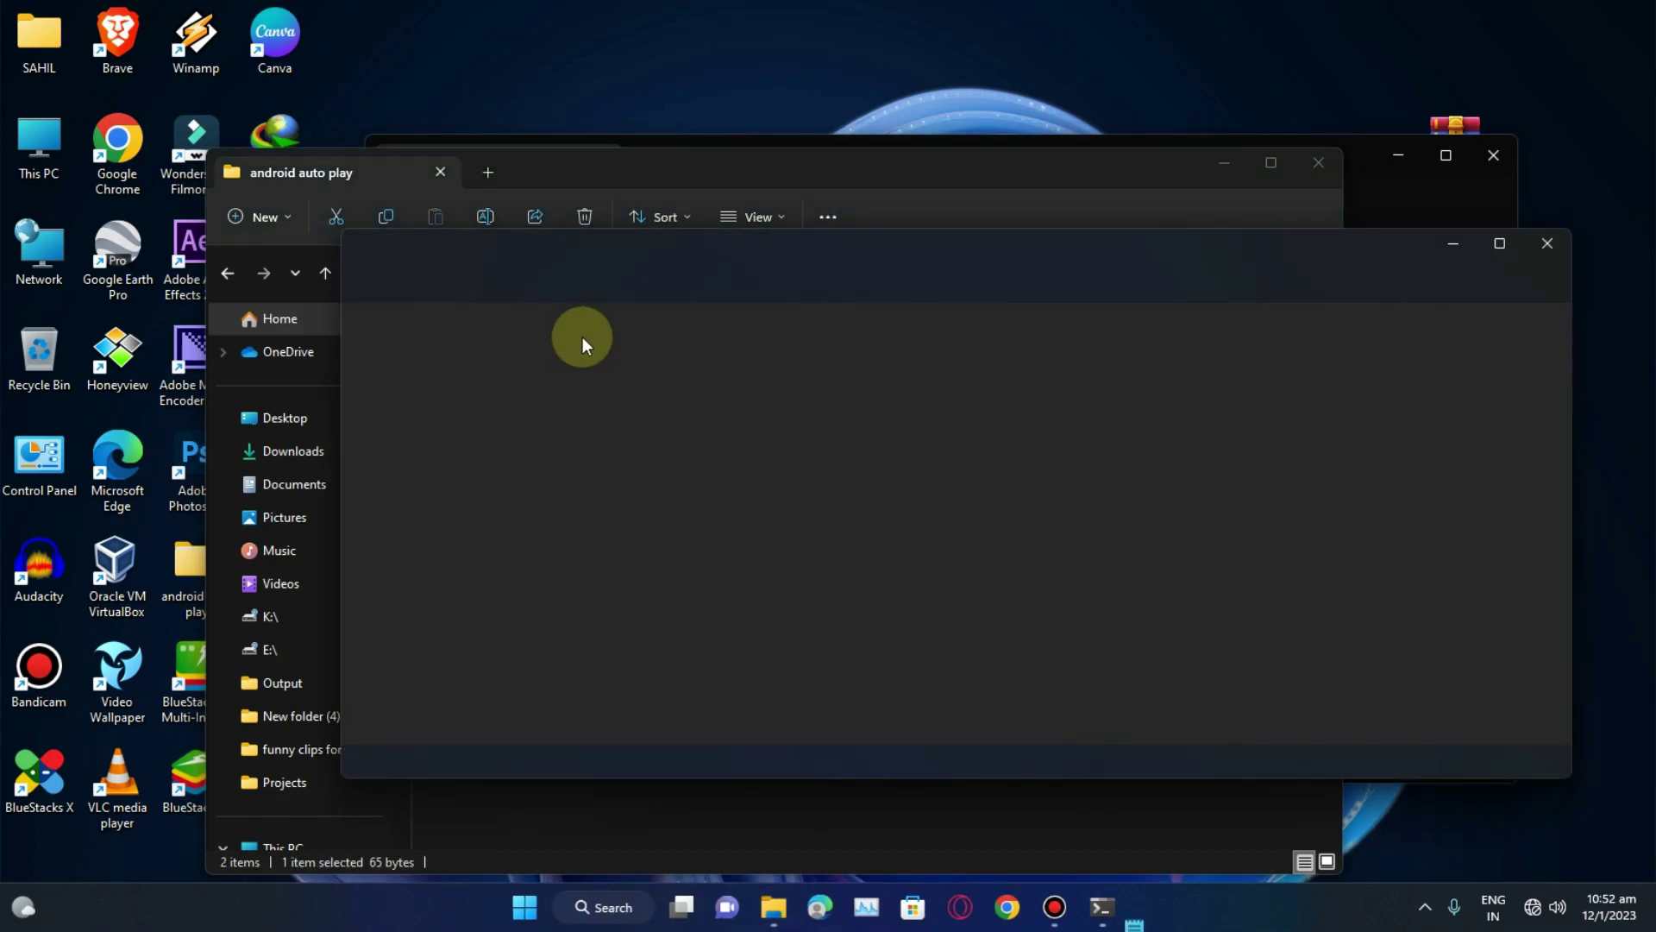
pyautogui.moveTo(555, 328); pyautogui.dragTo(453, 328)
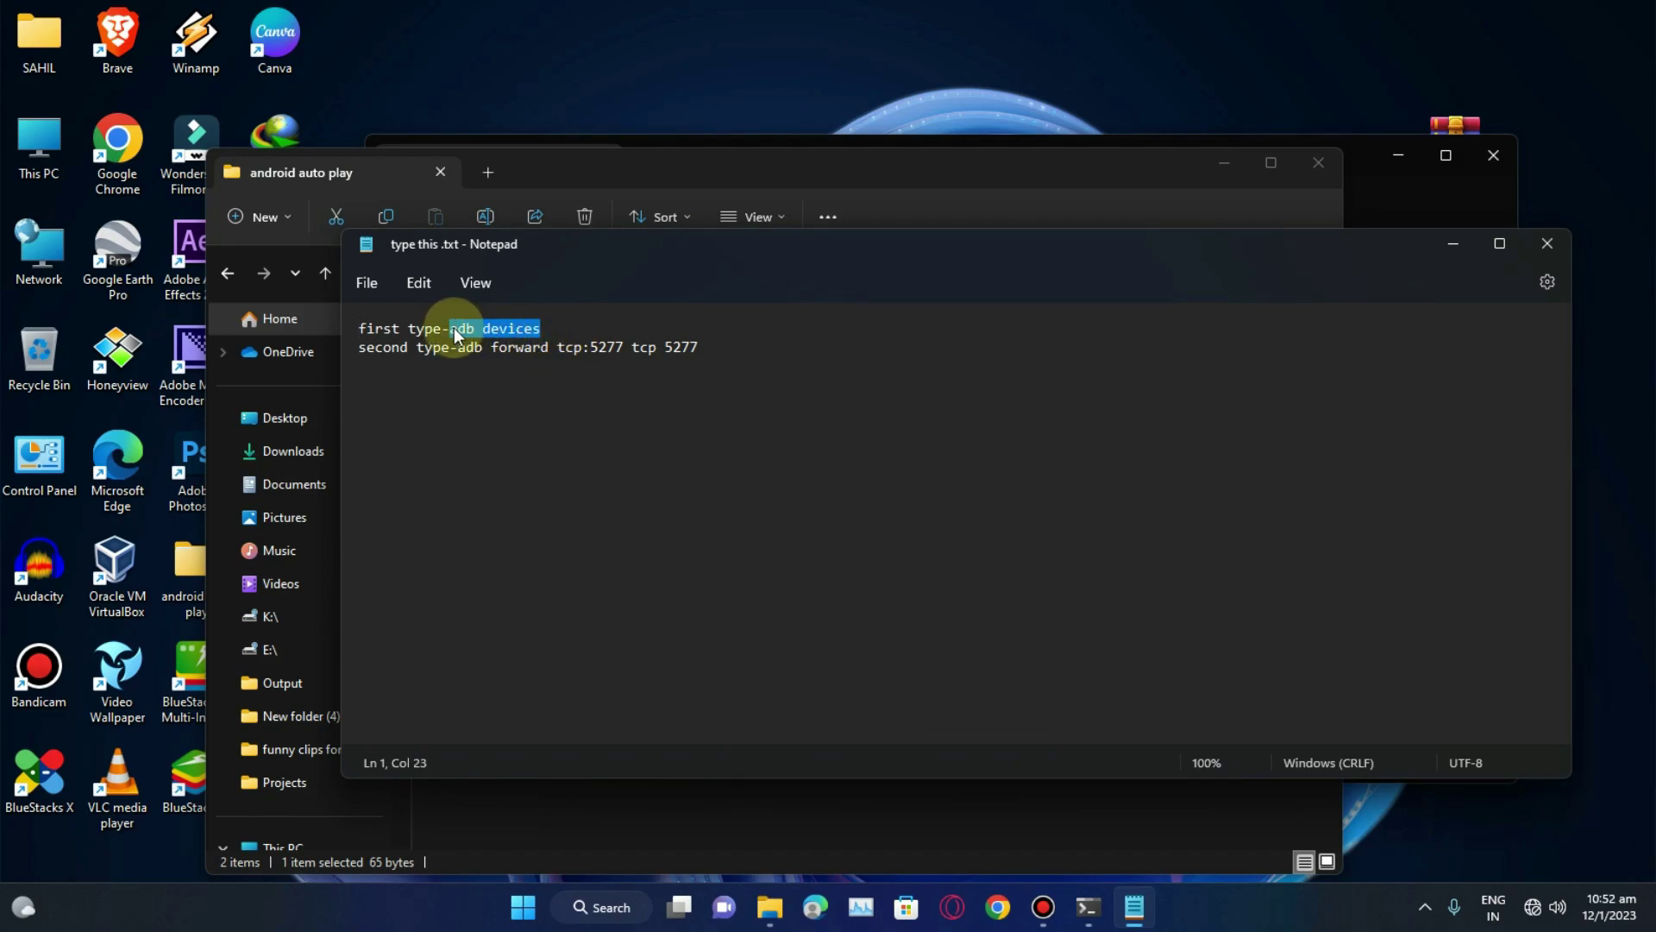
pyautogui.rightClick(463, 326)
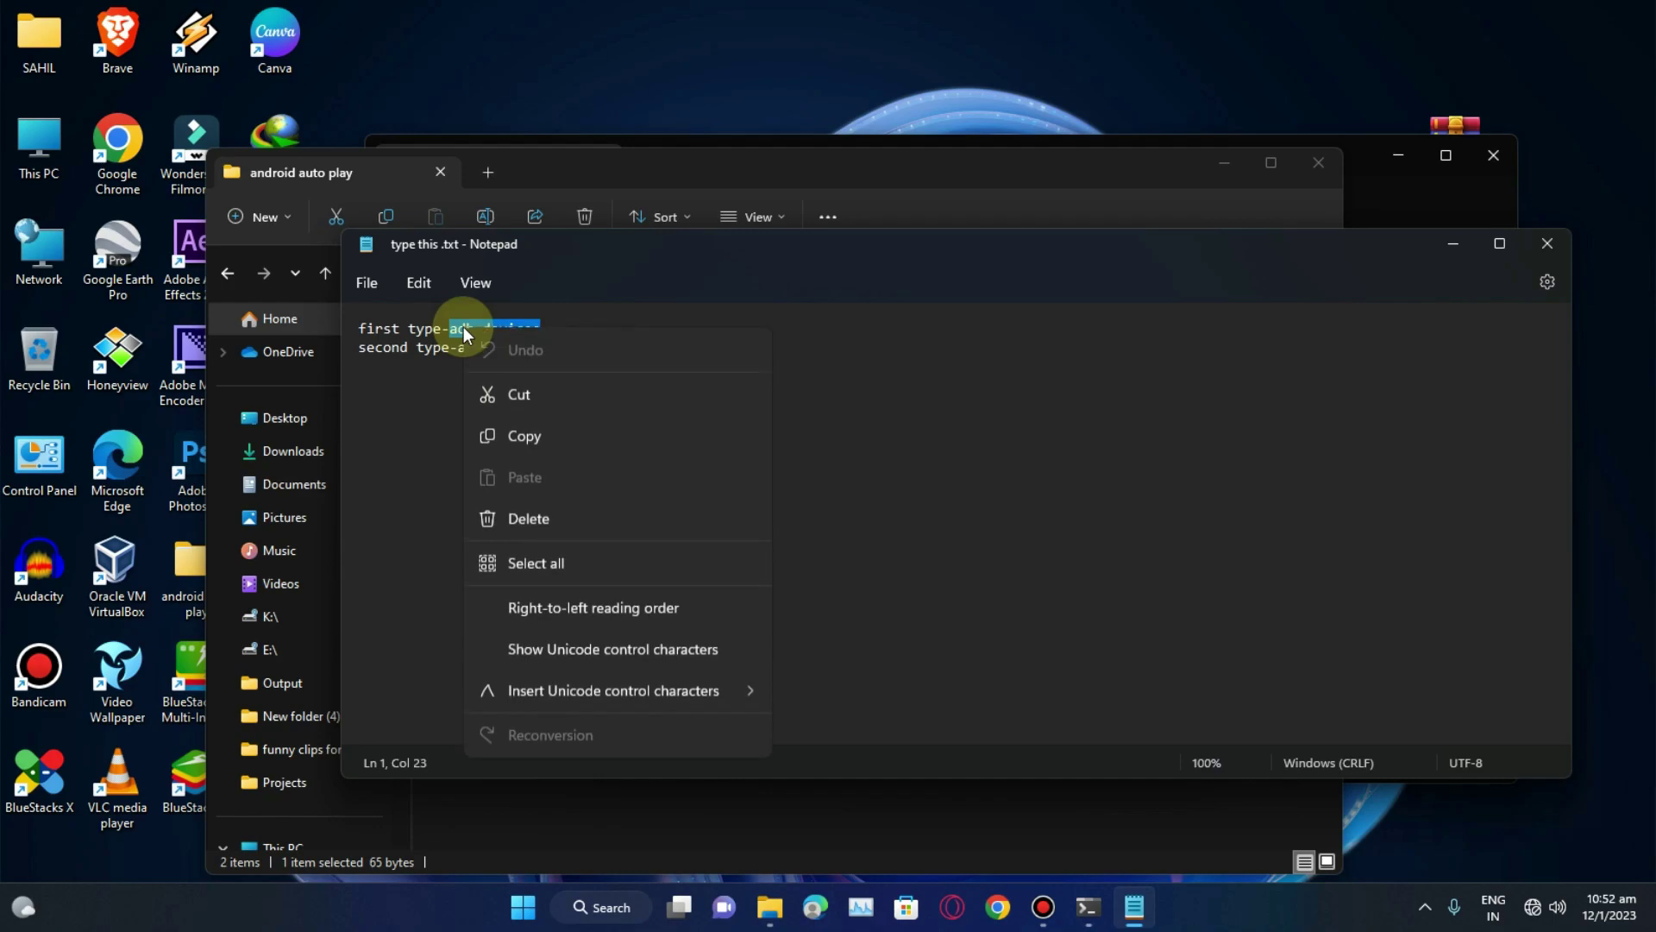
pyautogui.click(519, 434)
# - Minimize the Notepad and folder windows, run adb devices in the command window, and examine the attached device entry
pyautogui.click(1451, 245)
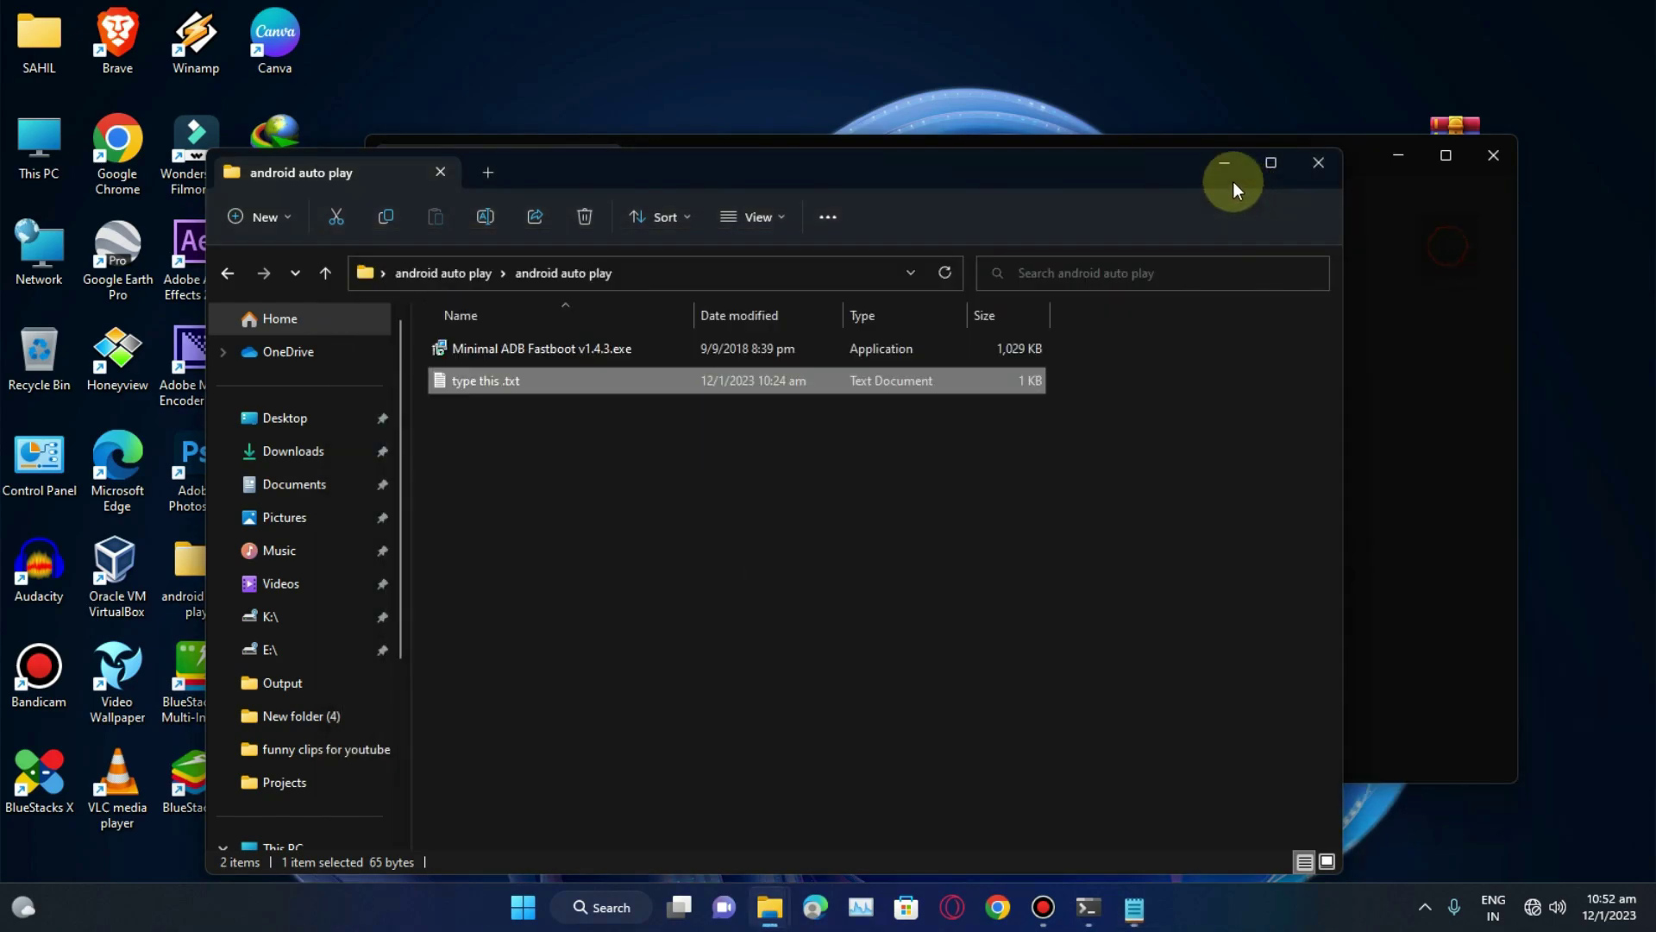
pyautogui.click(1226, 164)
pyautogui.rightClick(658, 250)
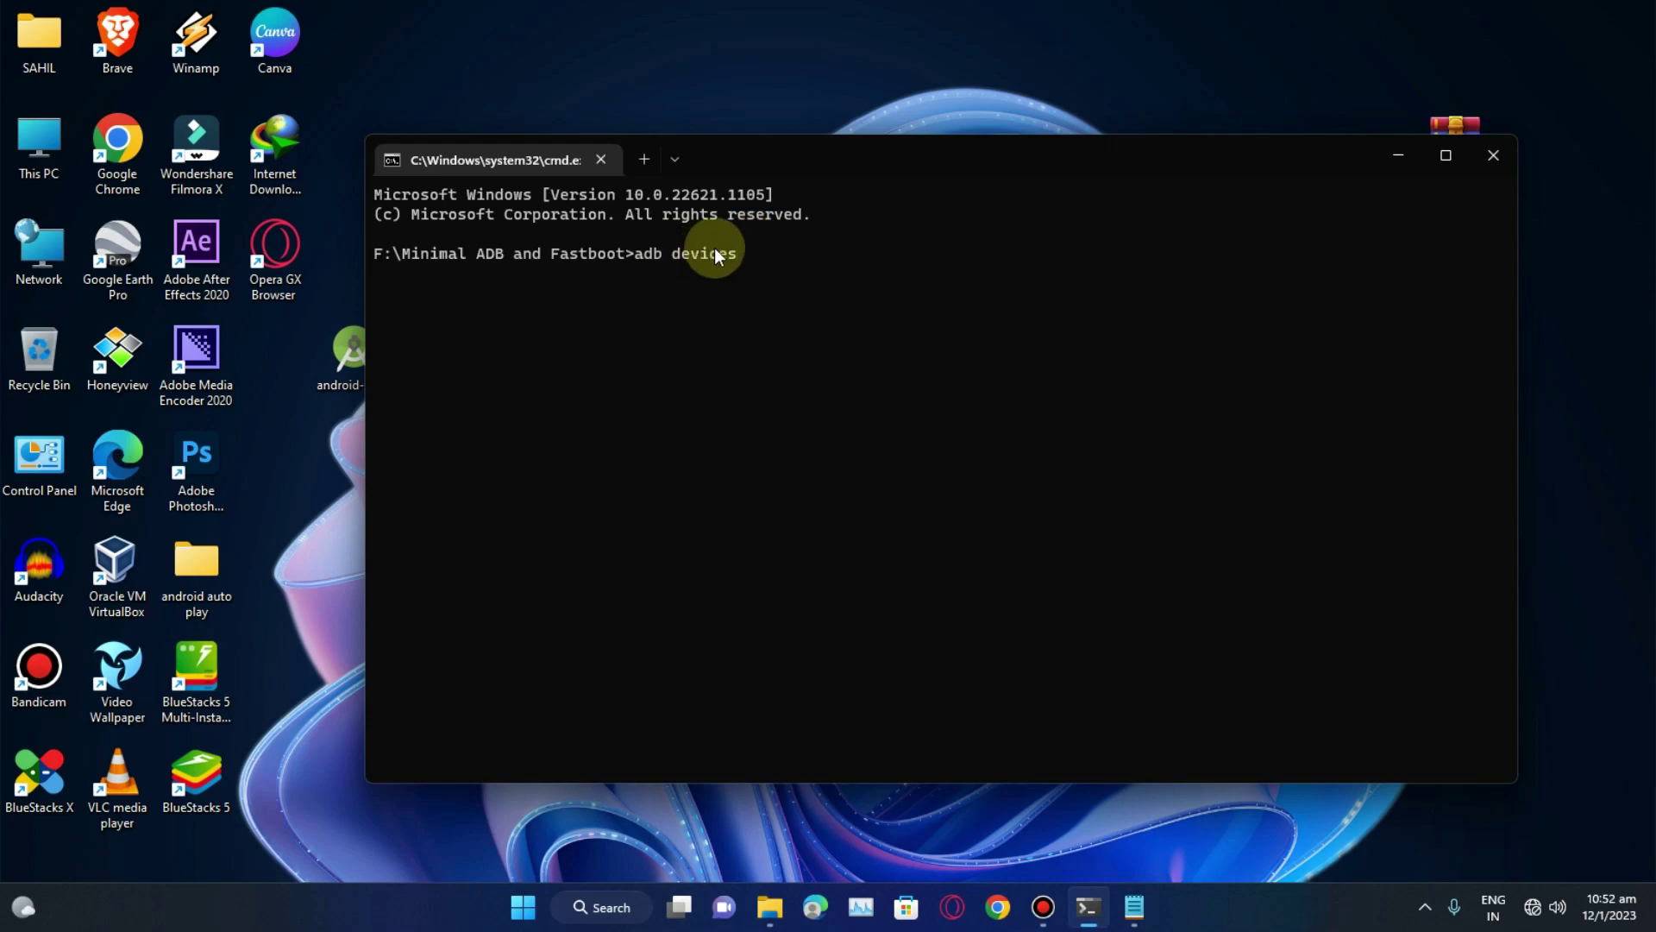
pyautogui.press('Return')
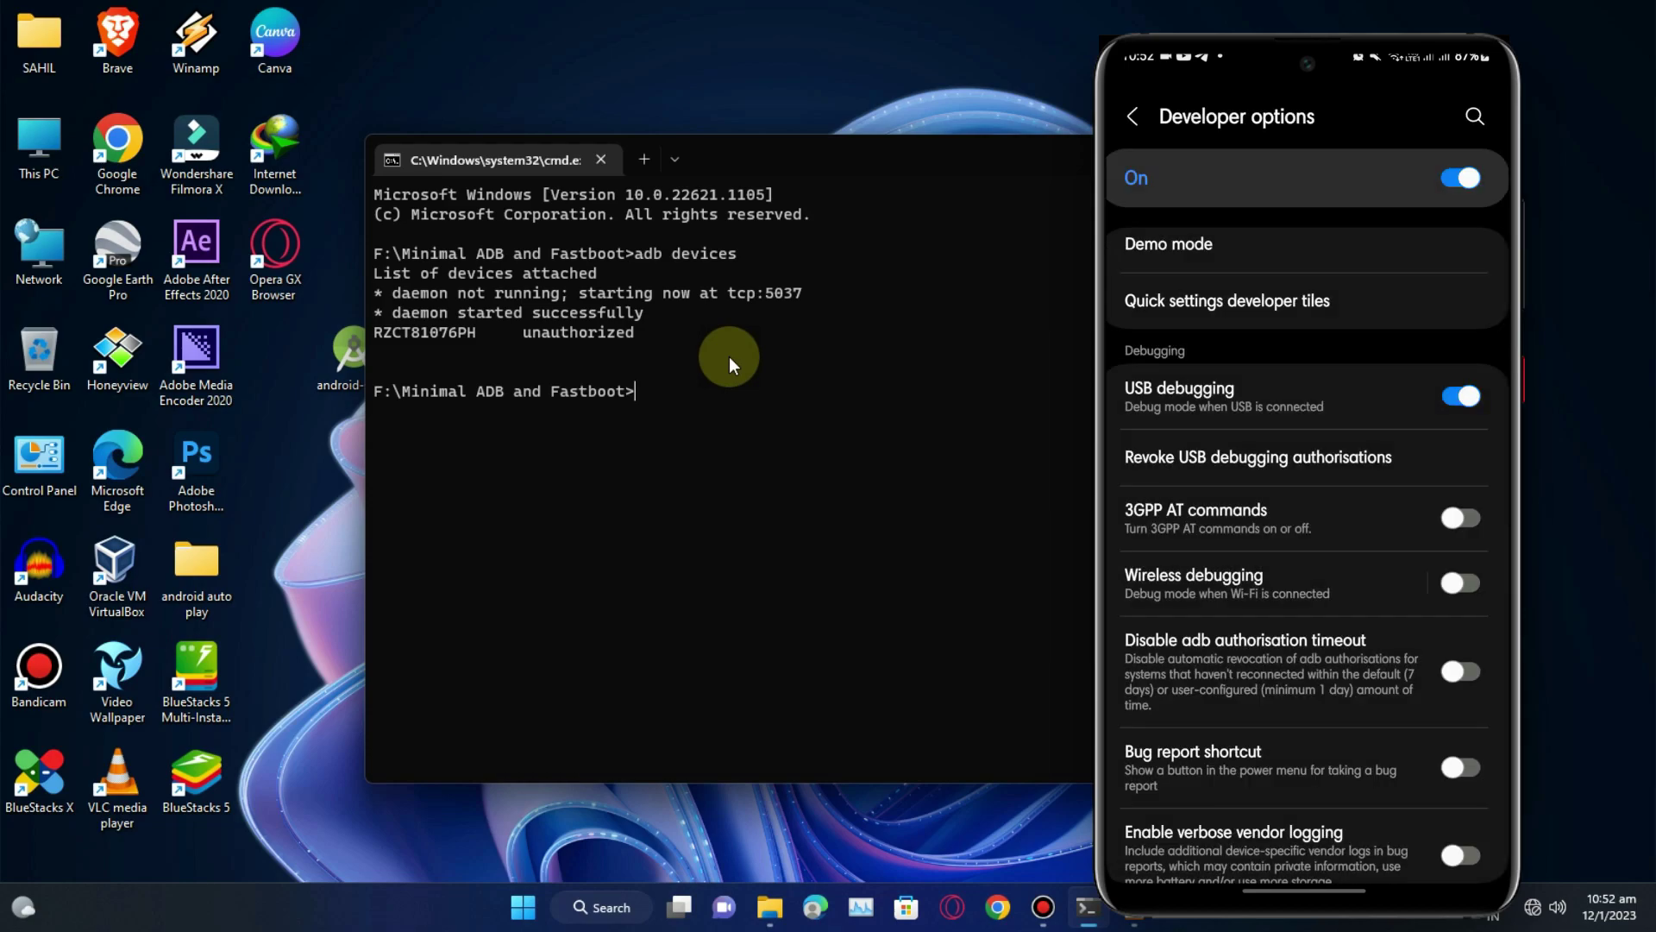
pyautogui.moveTo(629, 326); pyautogui.dragTo(421, 315)
pyautogui.moveTo(697, 312); pyautogui.dragTo(380, 315)
pyautogui.click(692, 371)
pyautogui.click(666, 380)
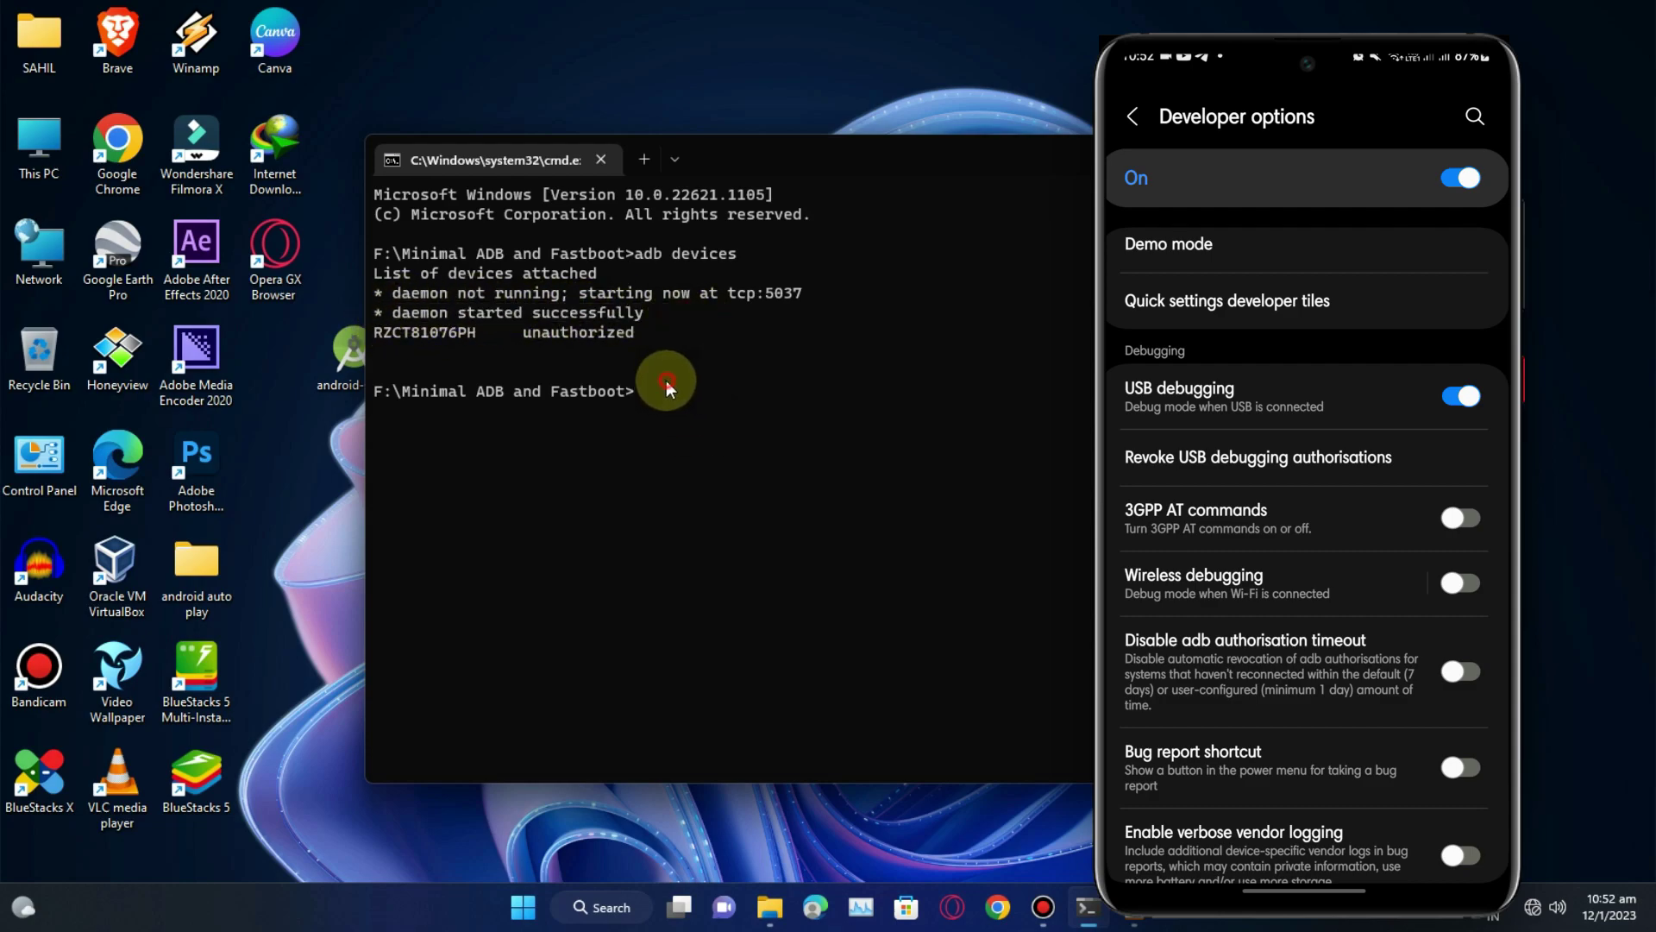
# - Open type this .txt again and highlight the adb forward command on its second line
pyautogui.doubleClick(200, 569)
pyautogui.doubleClick(559, 345)
pyautogui.click(533, 388)
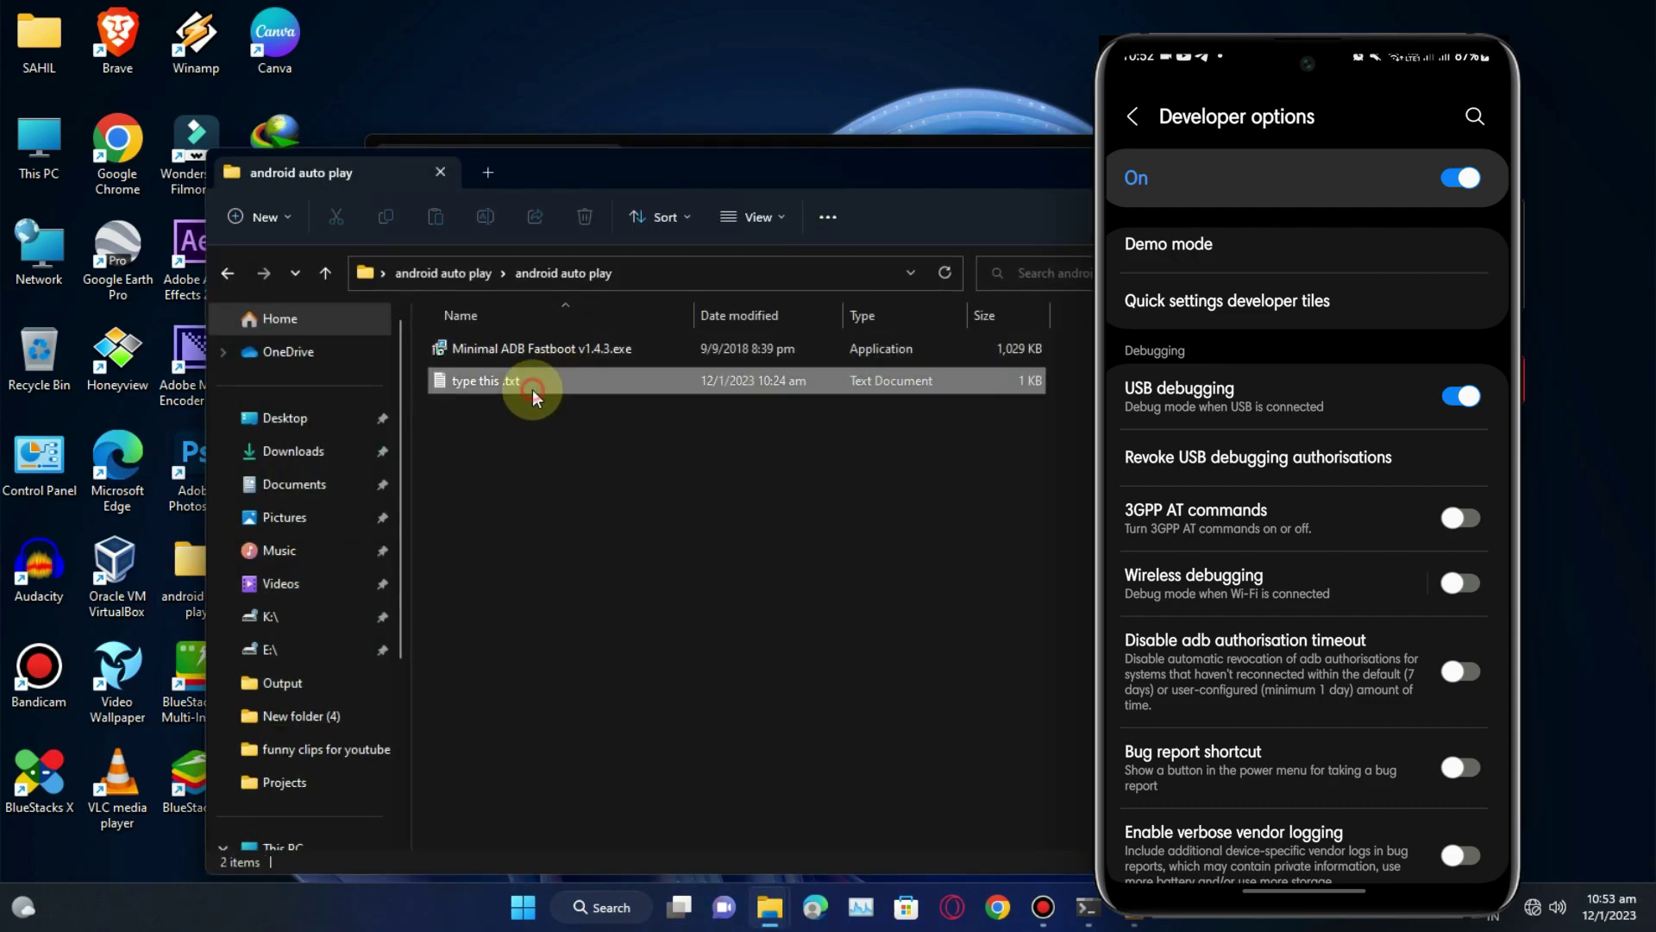
pyautogui.doubleClick(536, 388)
pyautogui.click(687, 345)
pyautogui.moveTo(673, 345); pyautogui.dragTo(449, 345)
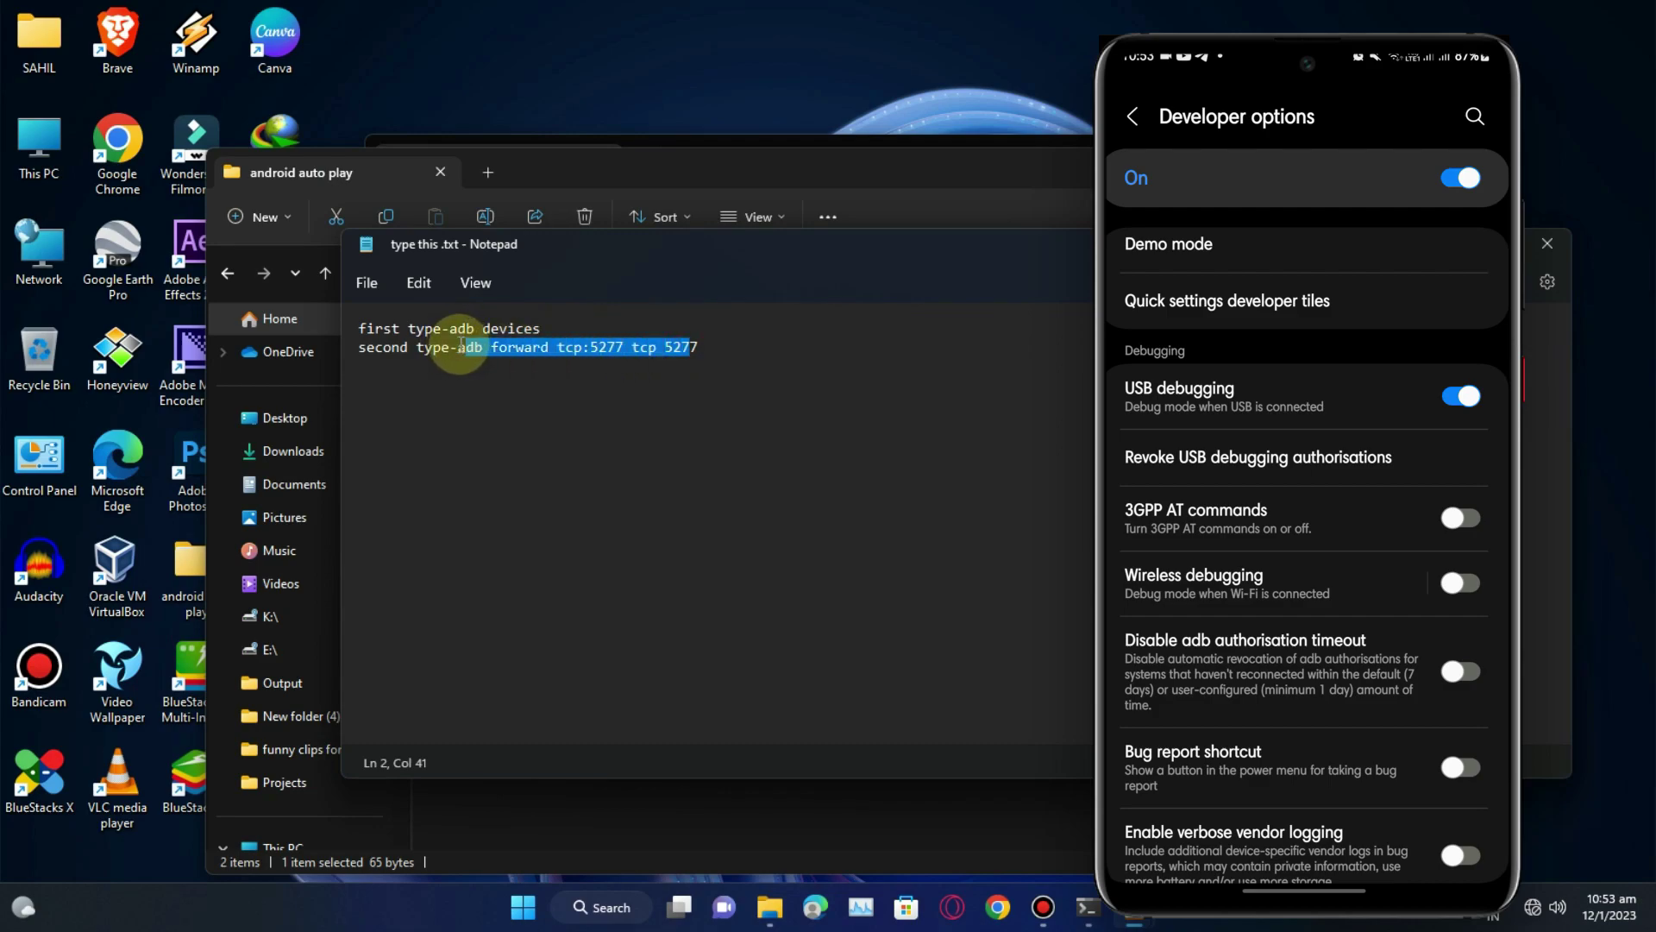
pyautogui.press('End')
pyautogui.hotkey('alt', 'F4')
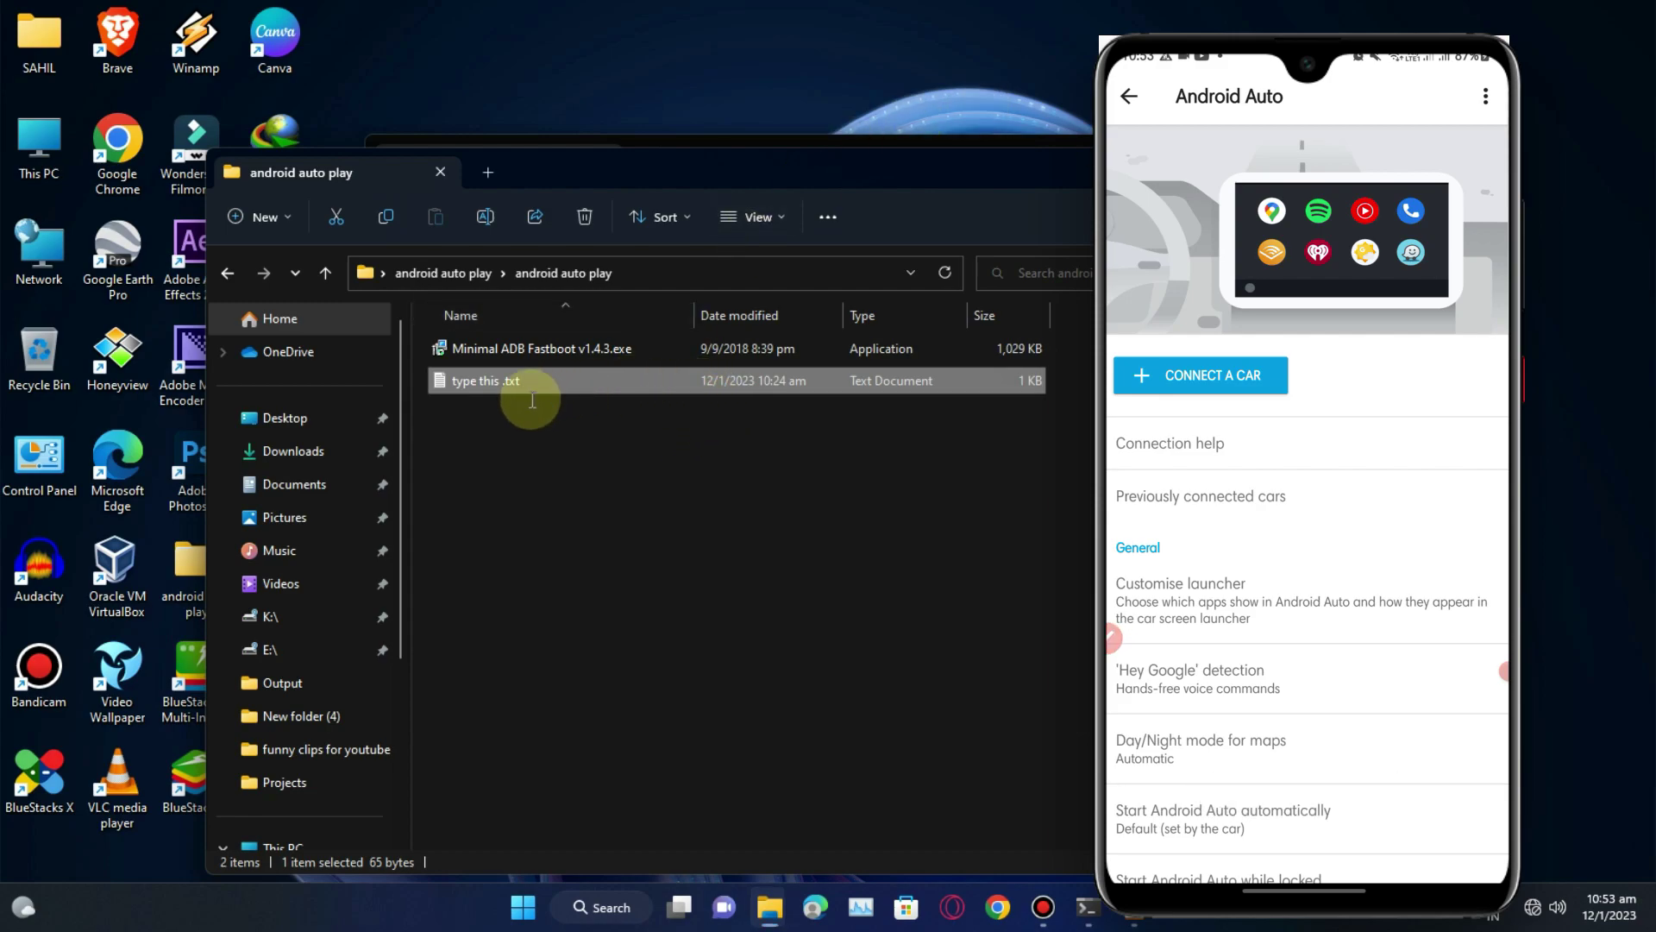
pyautogui.moveTo(695, 347); pyautogui.dragTo(460, 356)
pyautogui.rightClick(481, 350)
pyautogui.click(699, 345)
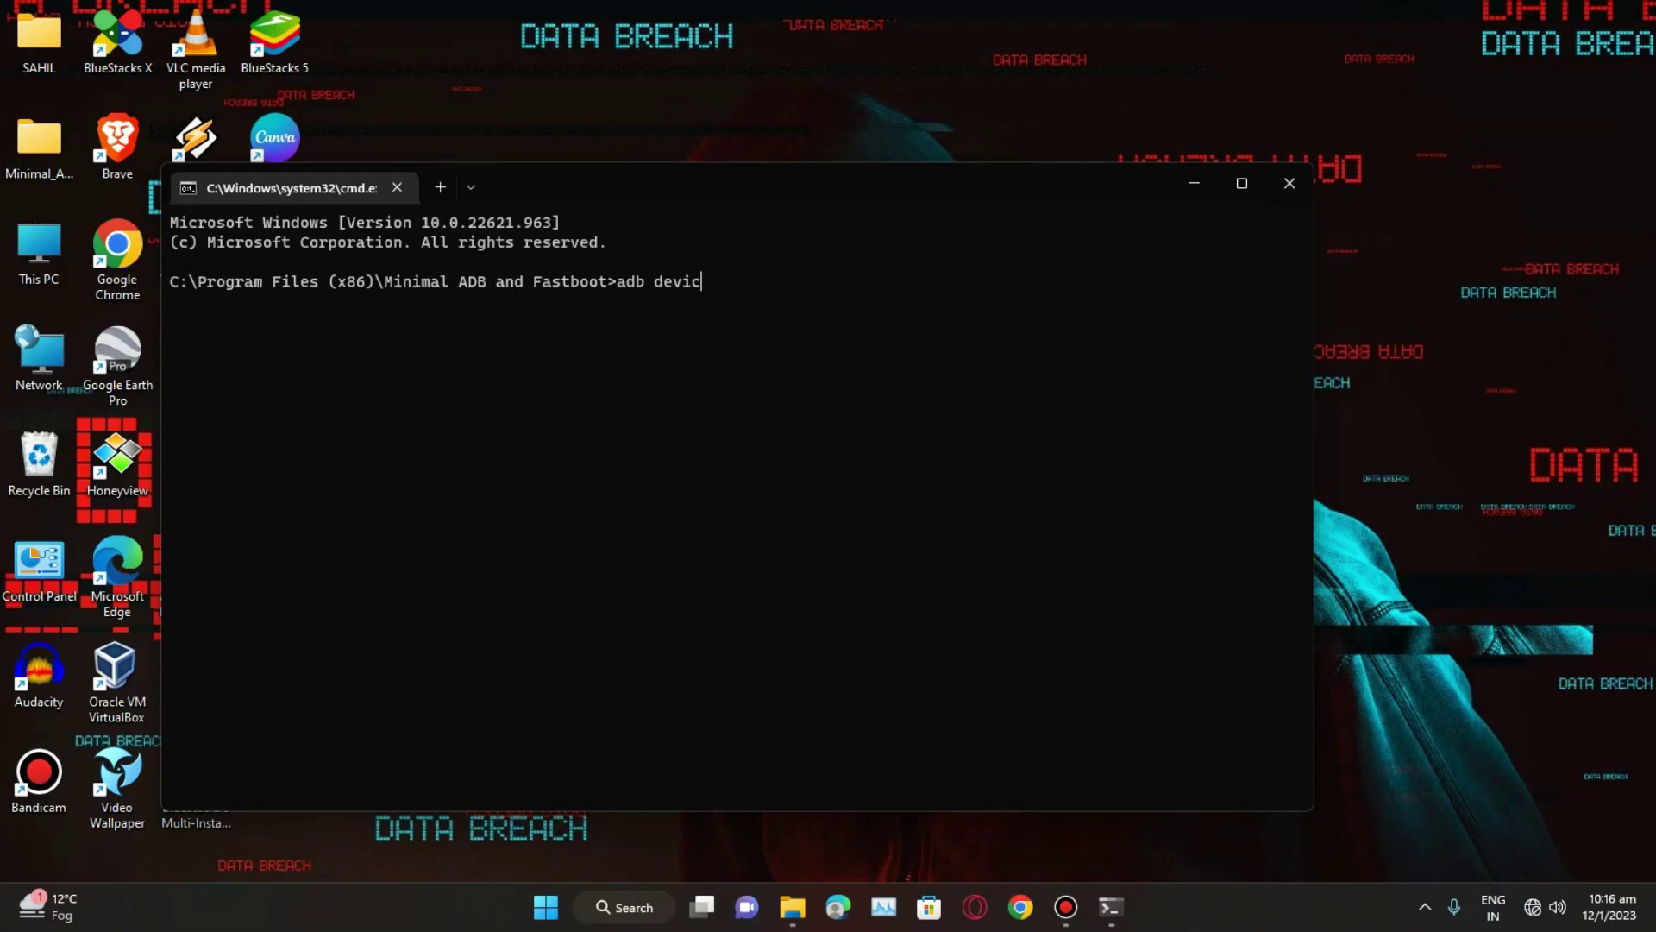
# - Run adb devices to list attached devices, and forward the port with adb forward tcp:5277 tcp:5277
pyautogui.write('es')
pyautogui.press('Return')
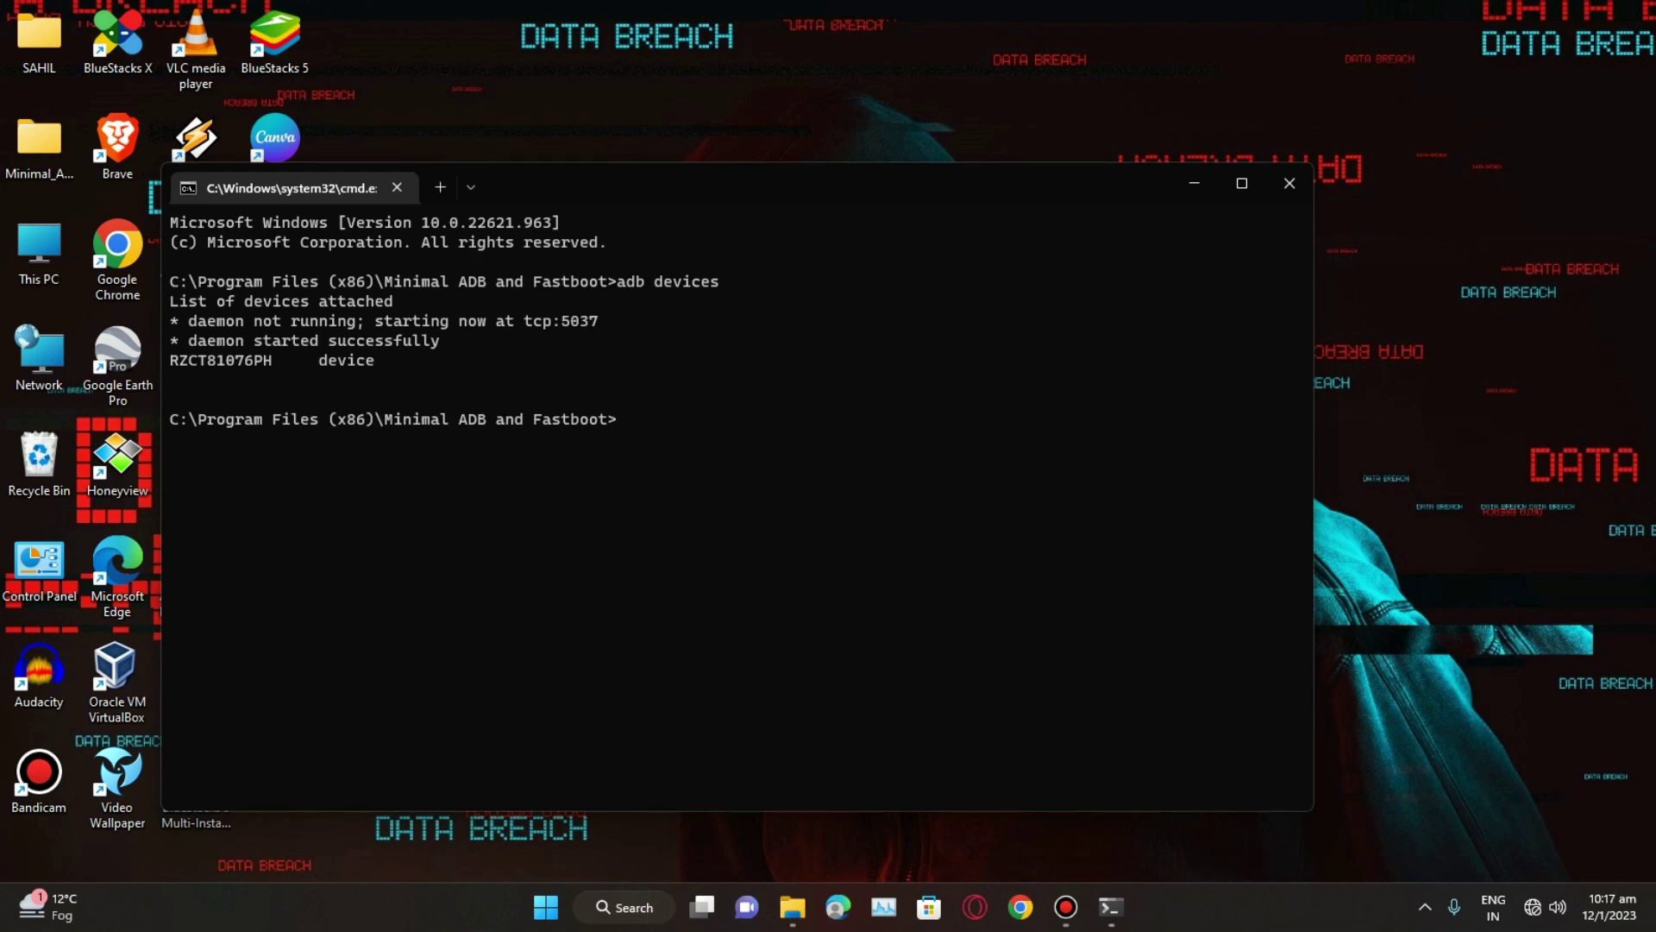
pyautogui.write('forward tcp:5277 tcp:5277')
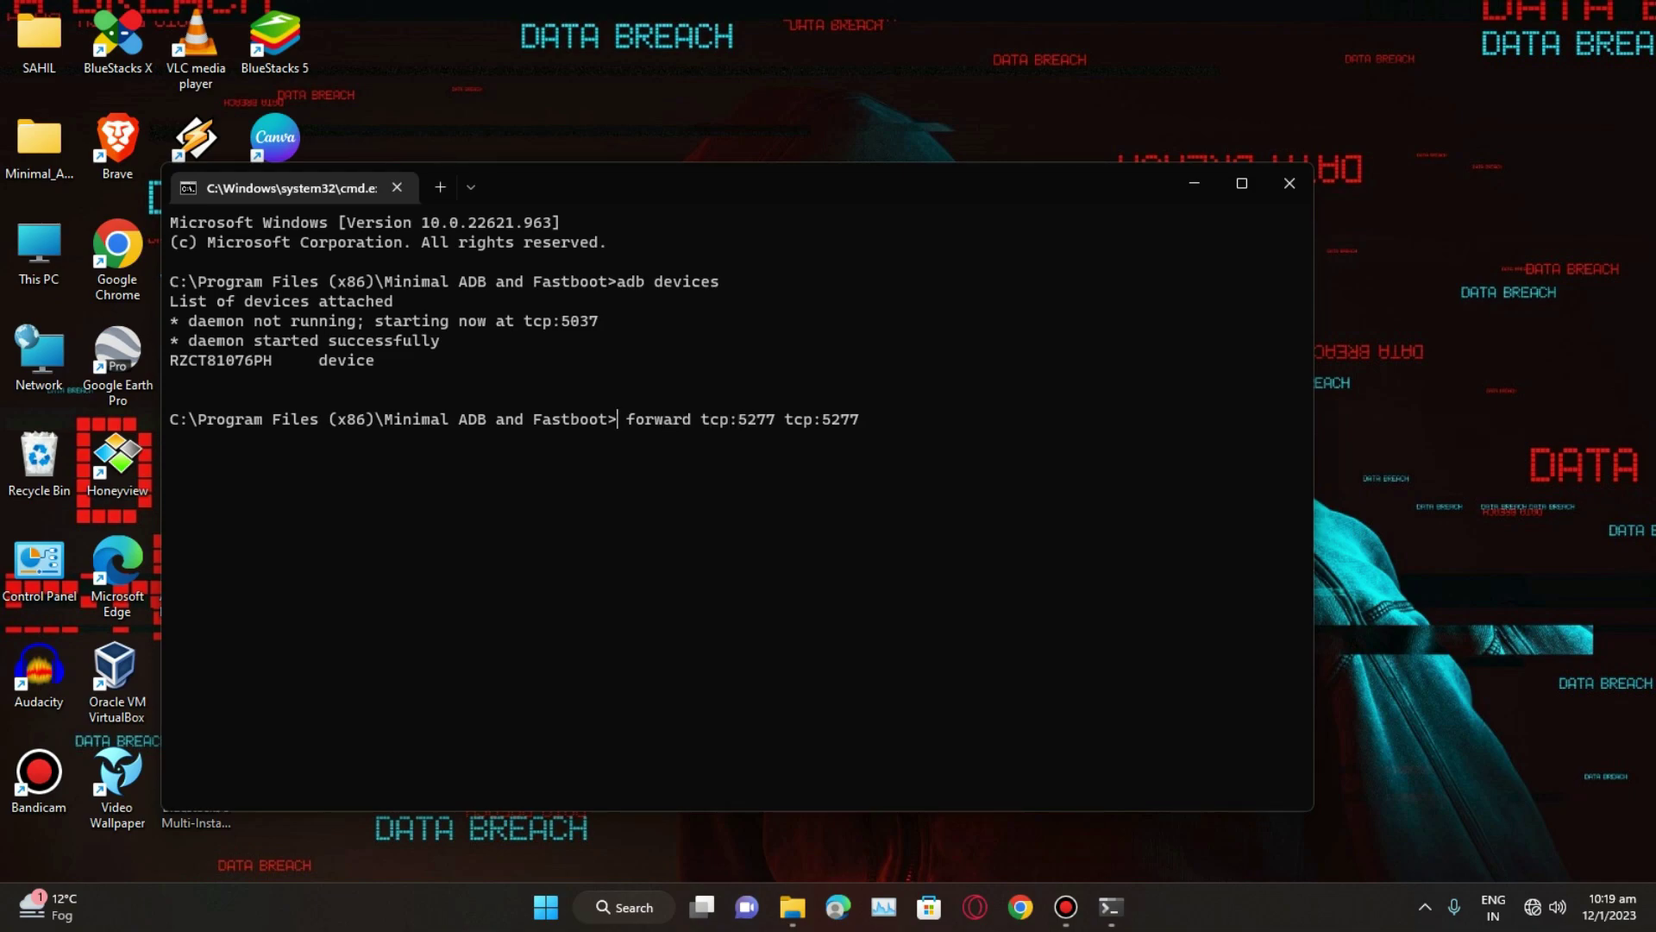
pyautogui.write('db')
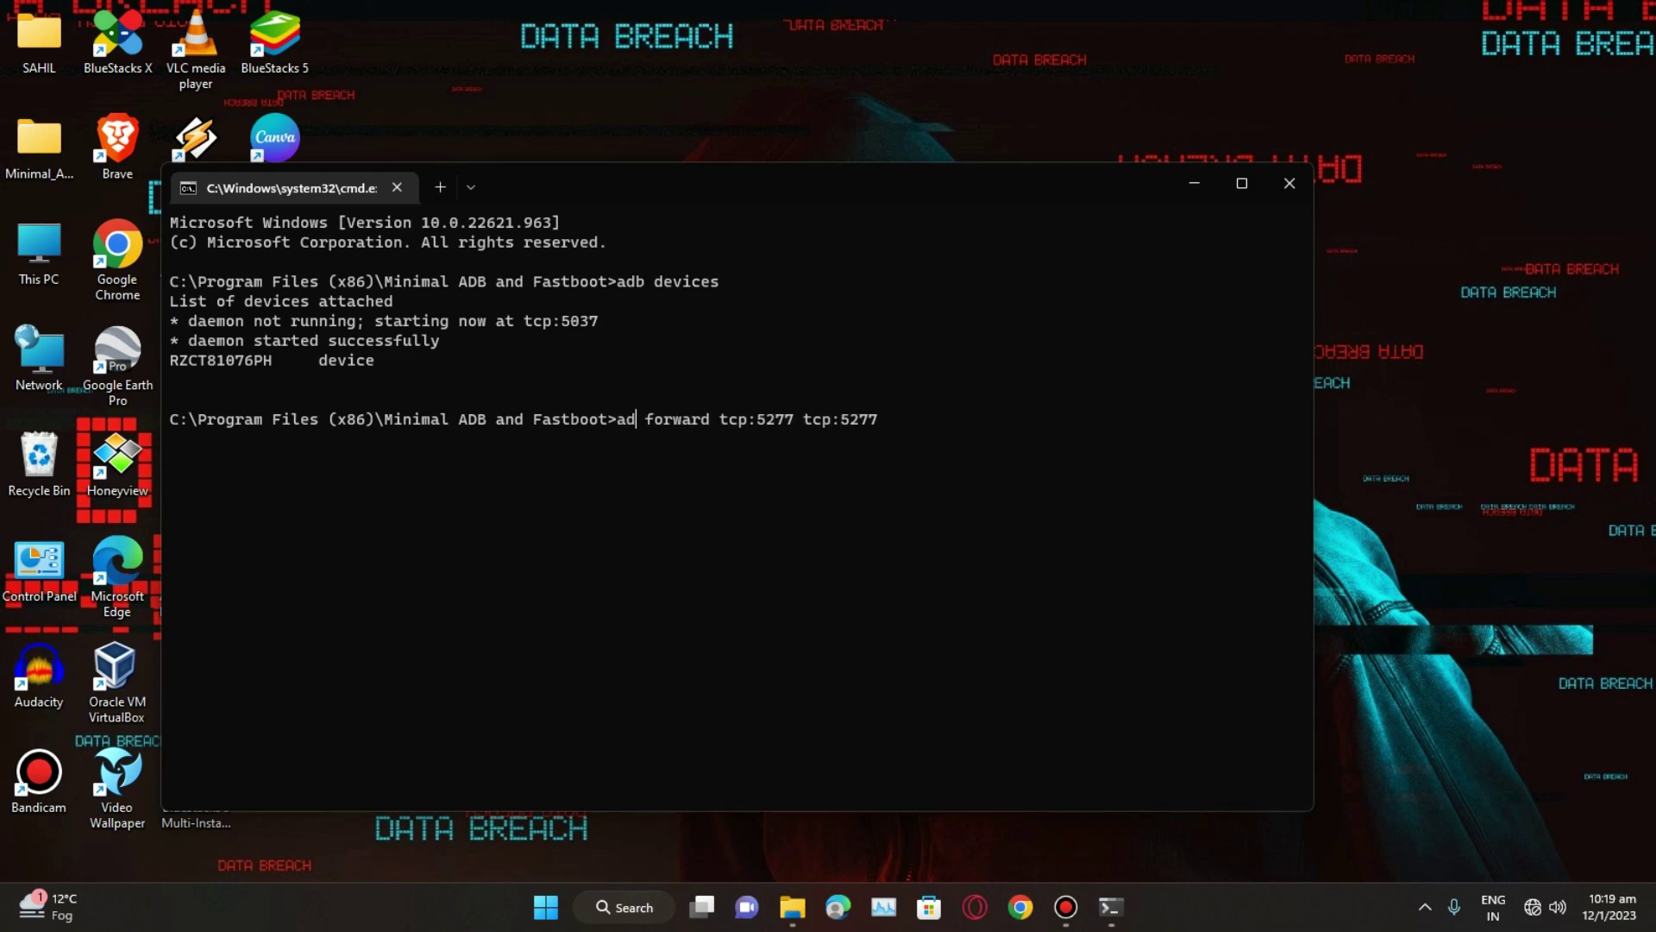
pyautogui.press('Right')
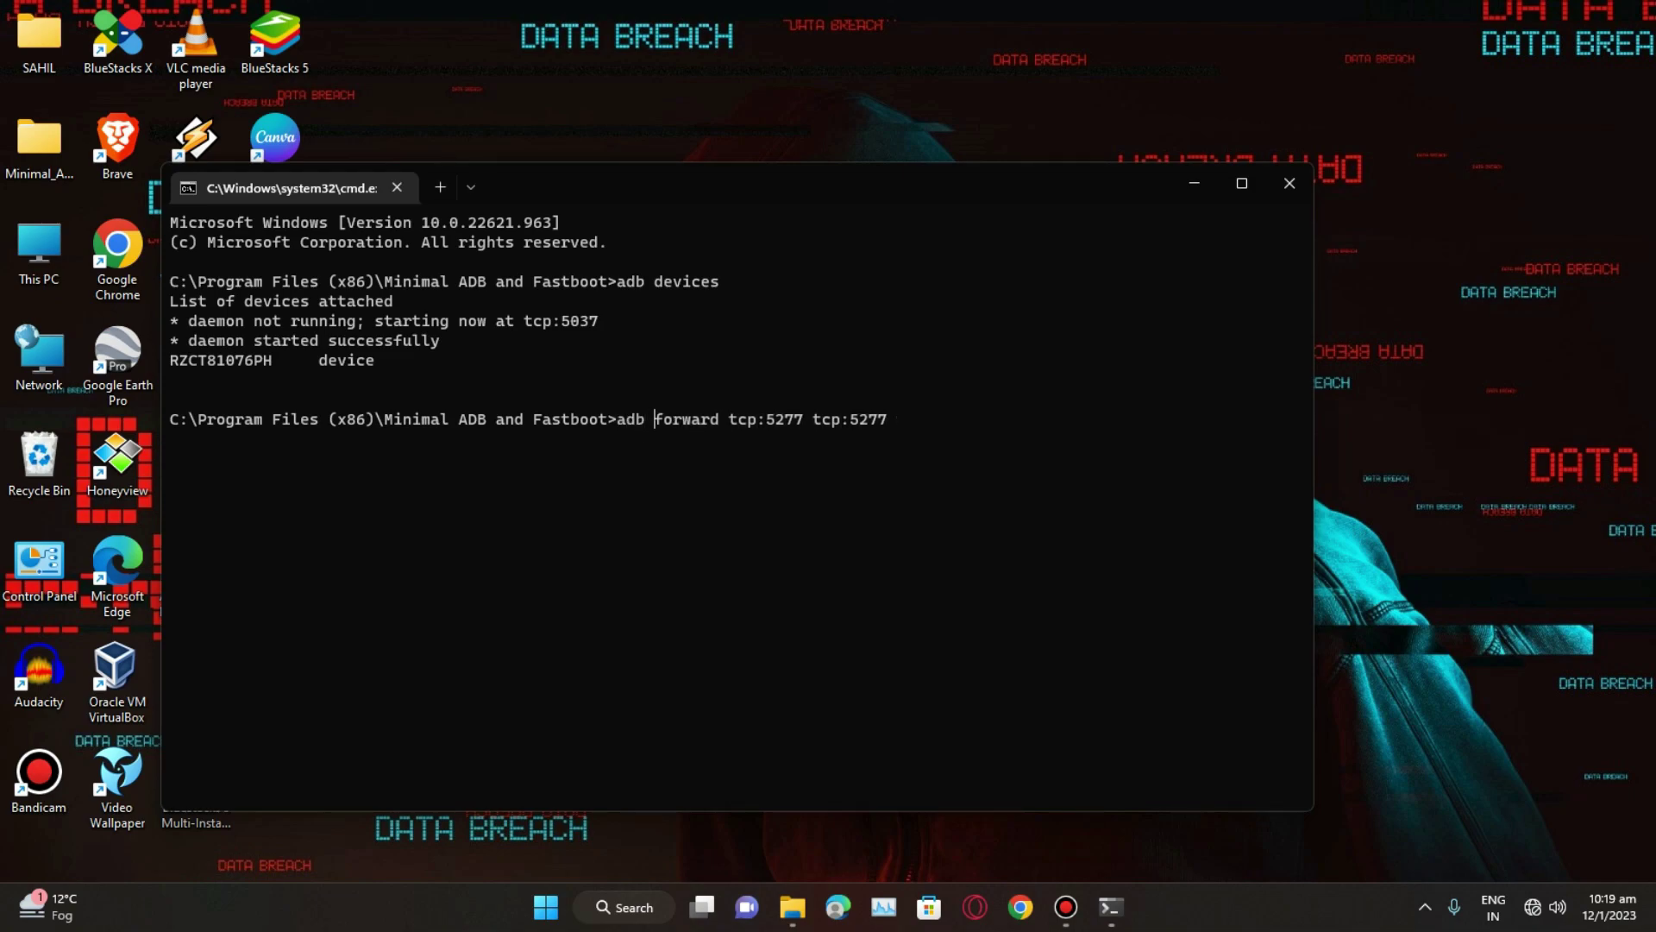
pyautogui.press('Right')
pyautogui.press('Right')
pyautogui.press('Right')
pyautogui.press('Return')
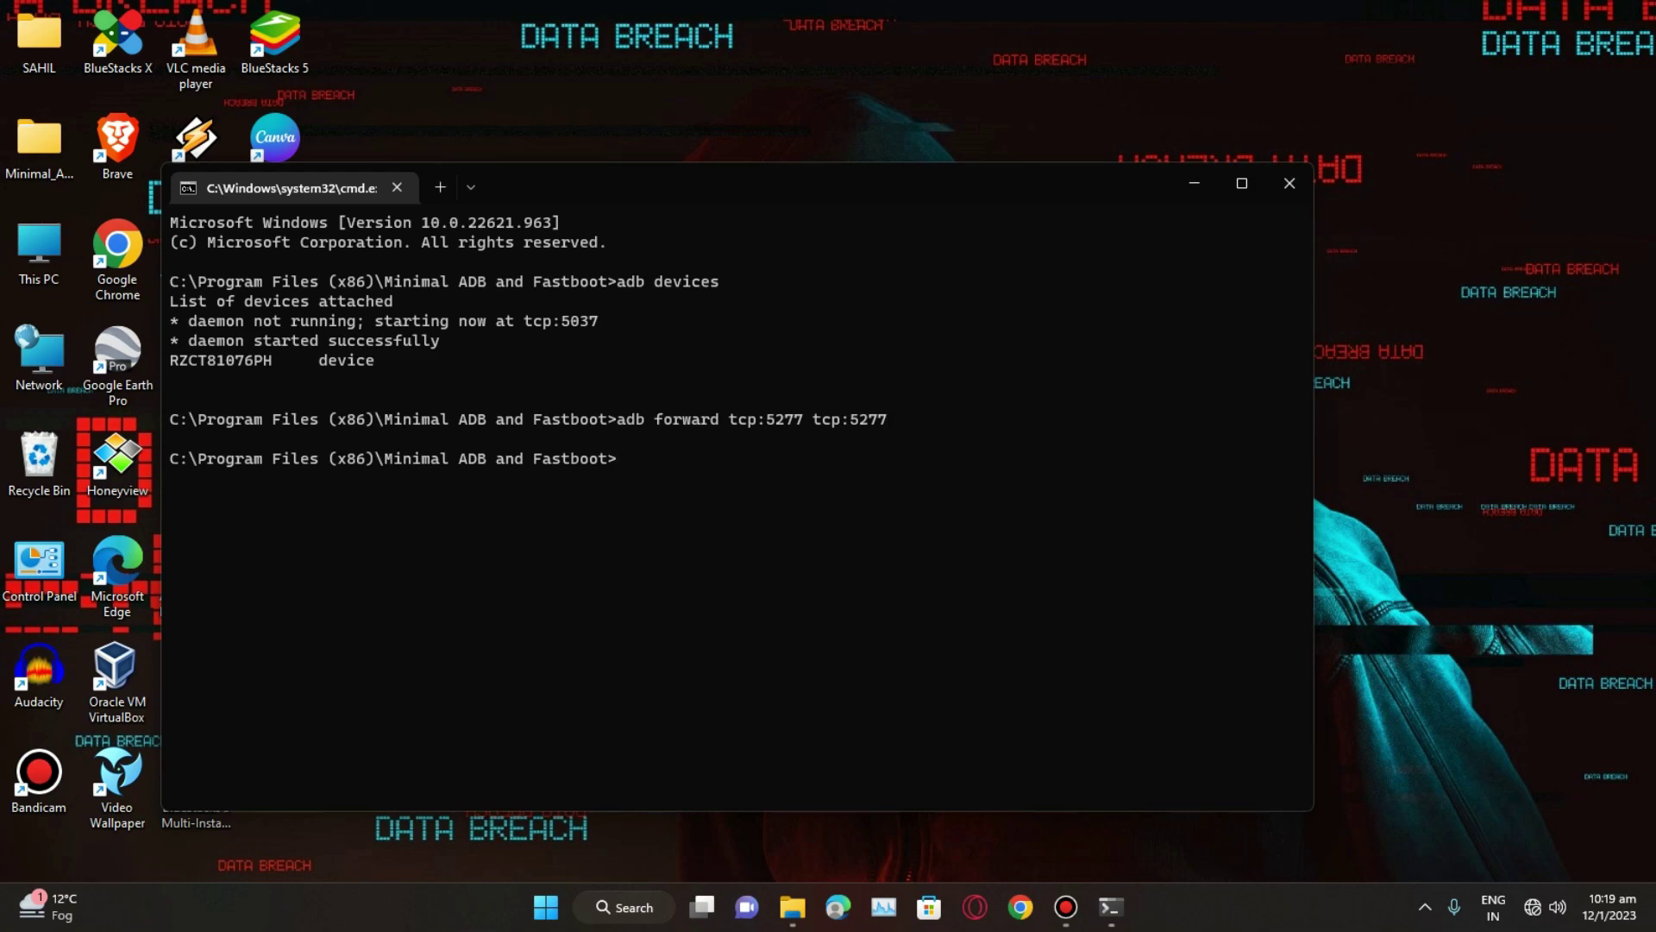
# - Close the command window, run desktop-head-unit.exe from the auto folder, minimize the folder, and move the head unit window clear of the console
pyautogui.click(1285, 183)
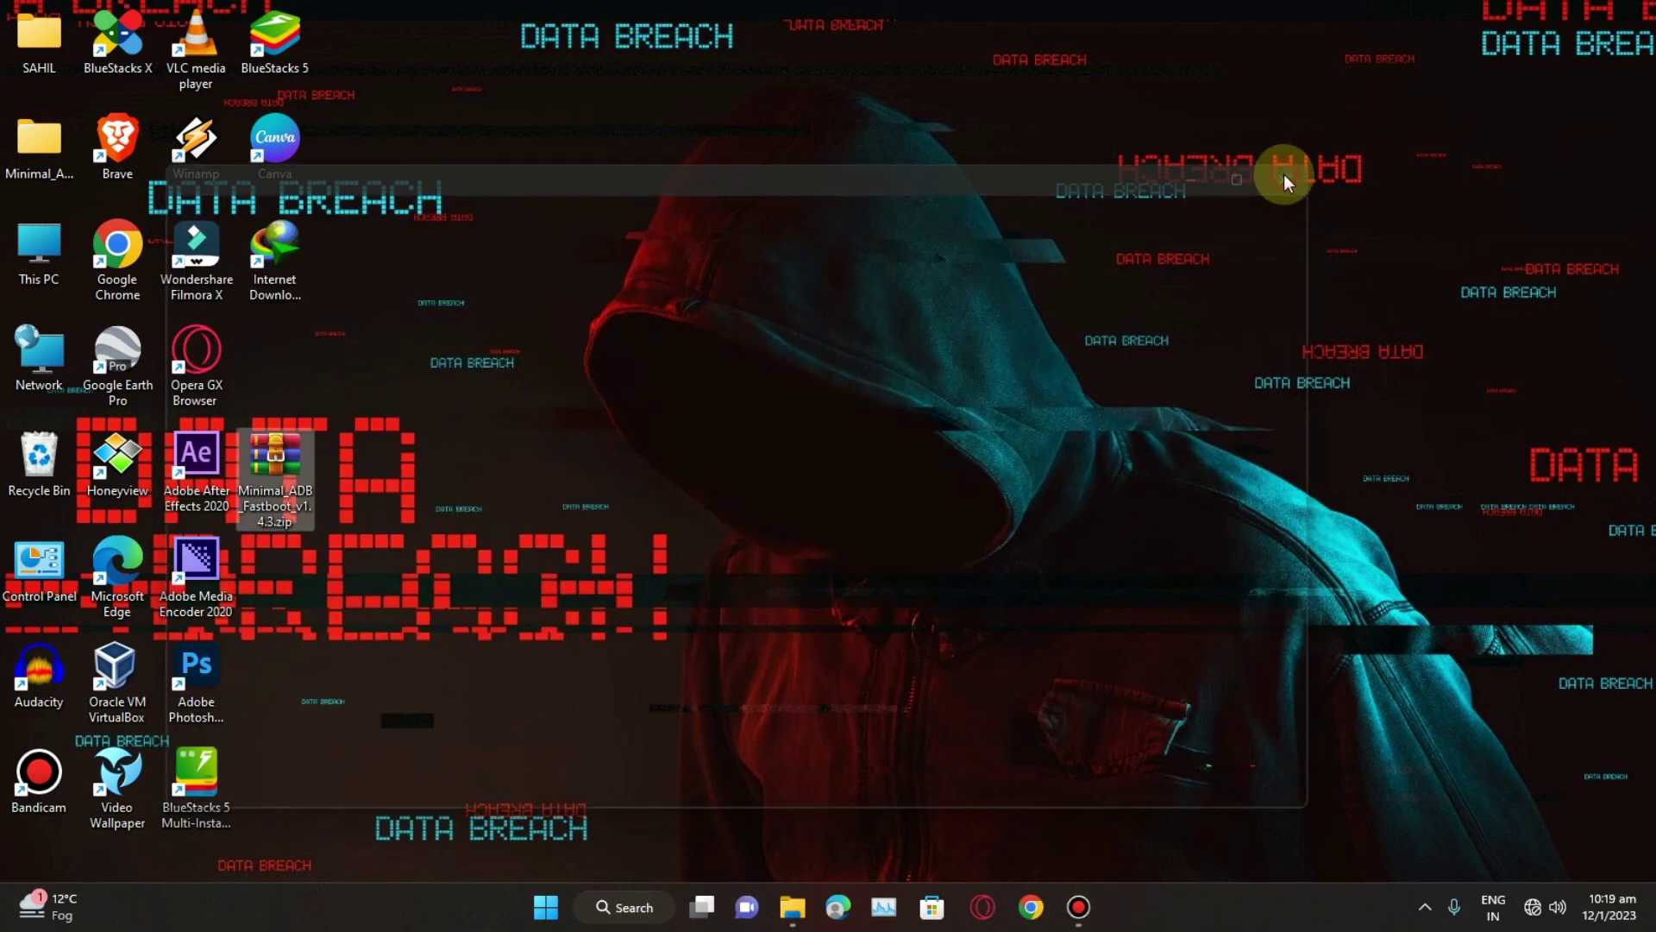
pyautogui.moveTo(814, 903)
pyautogui.click(910, 834)
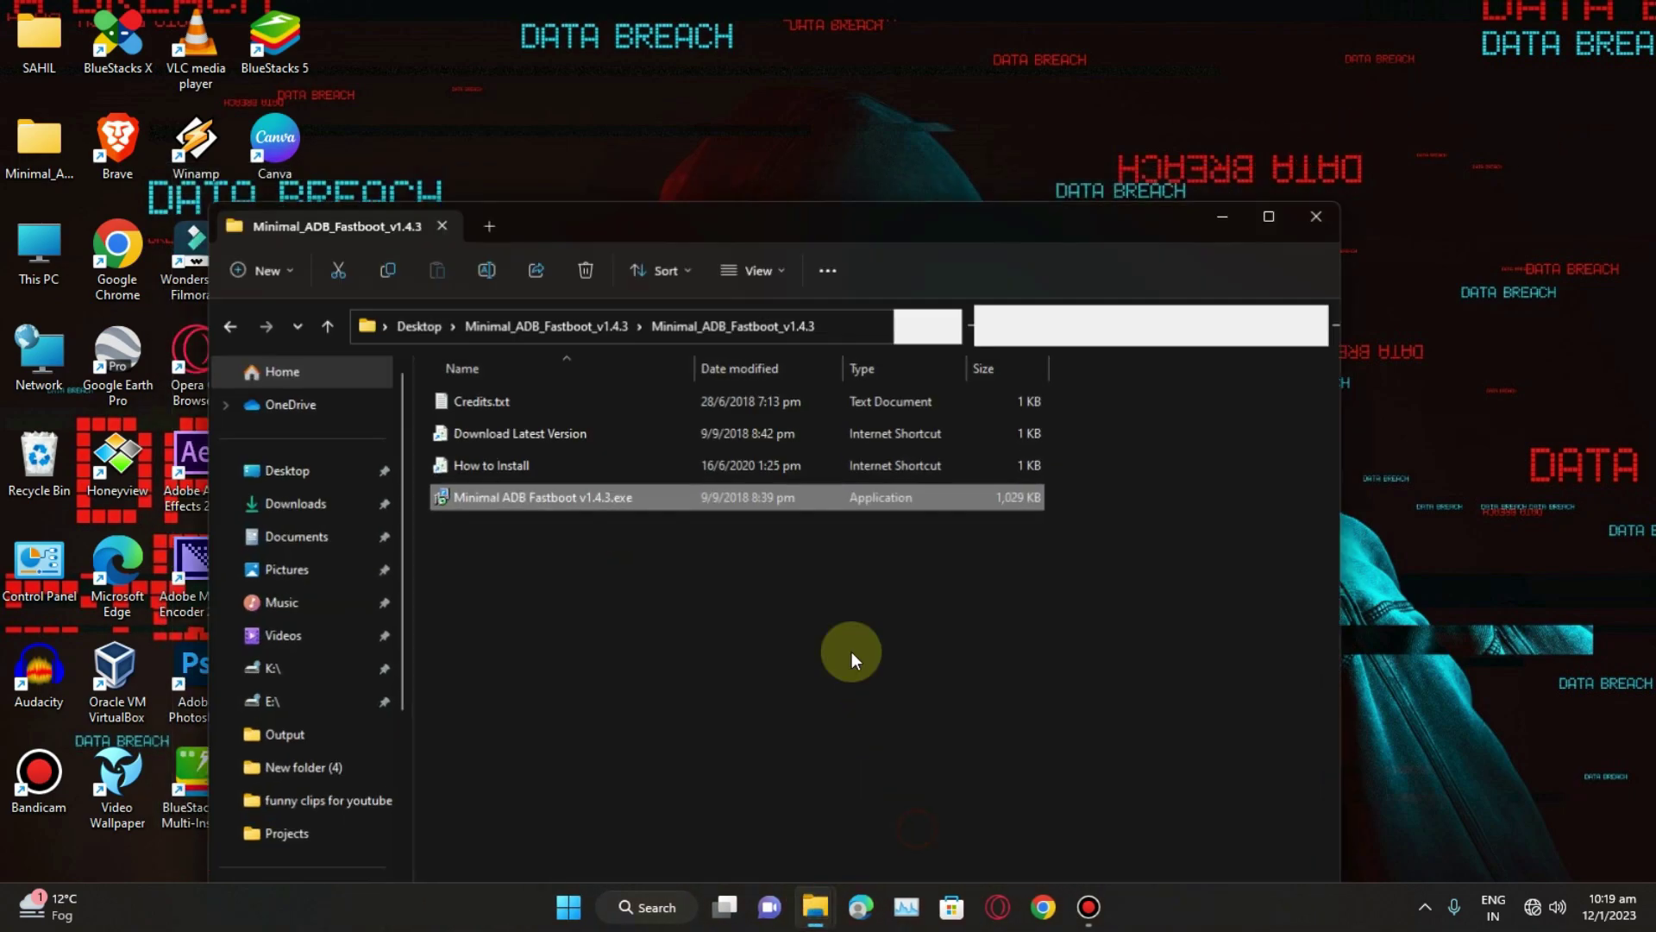
pyautogui.click(730, 825)
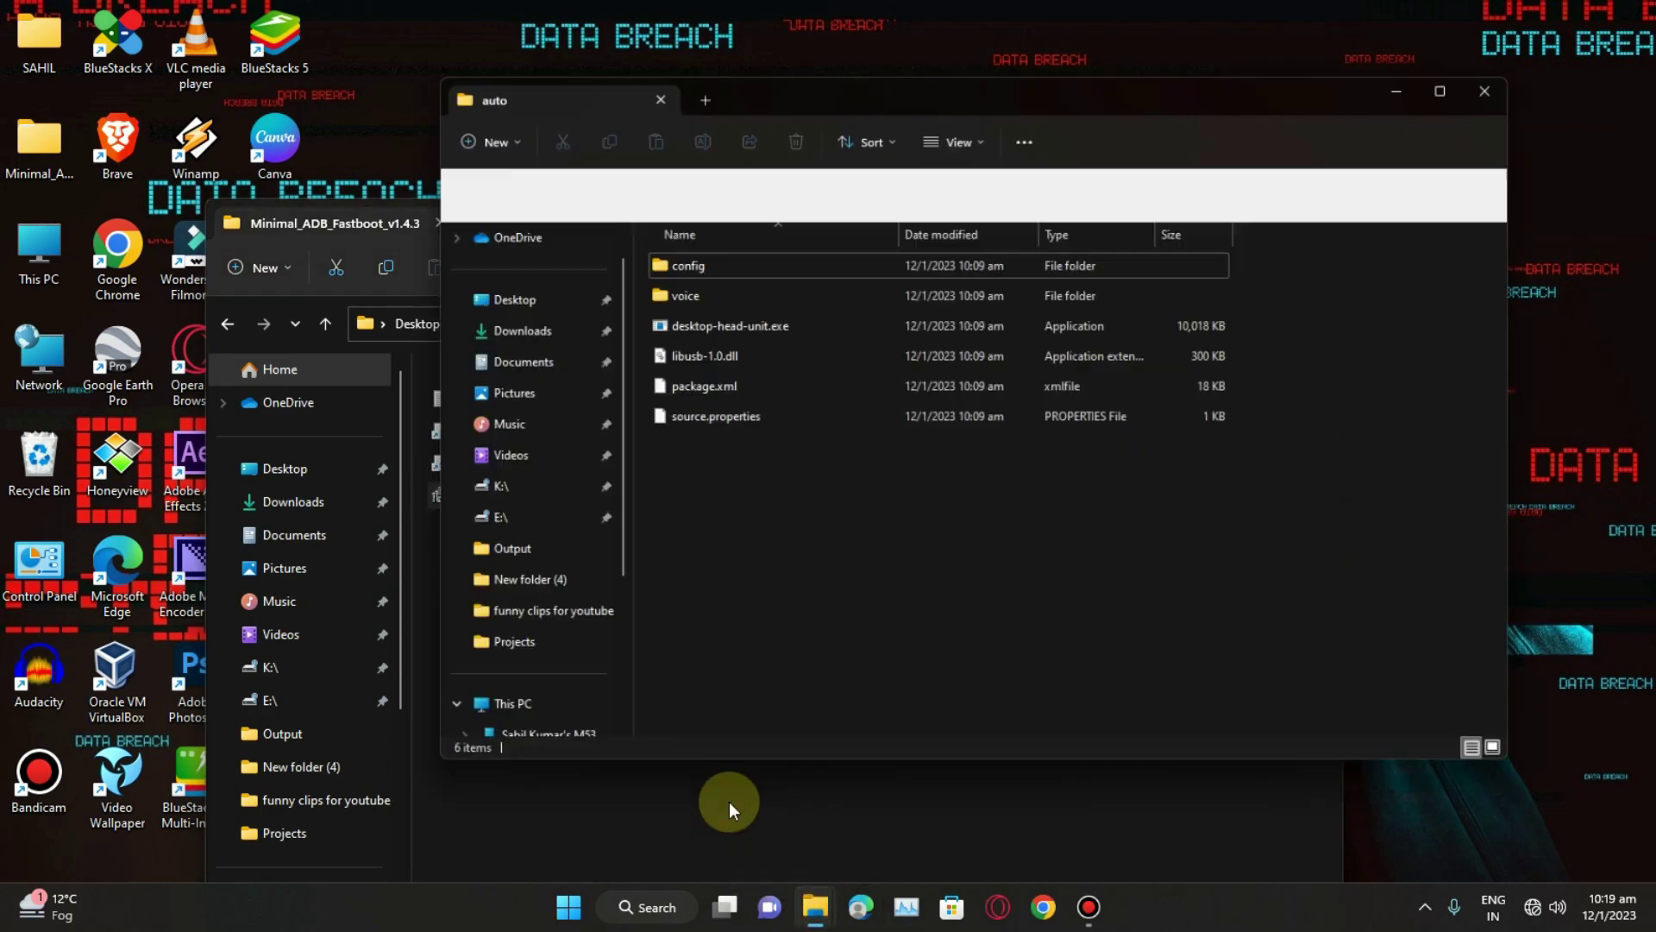
pyautogui.click(760, 284)
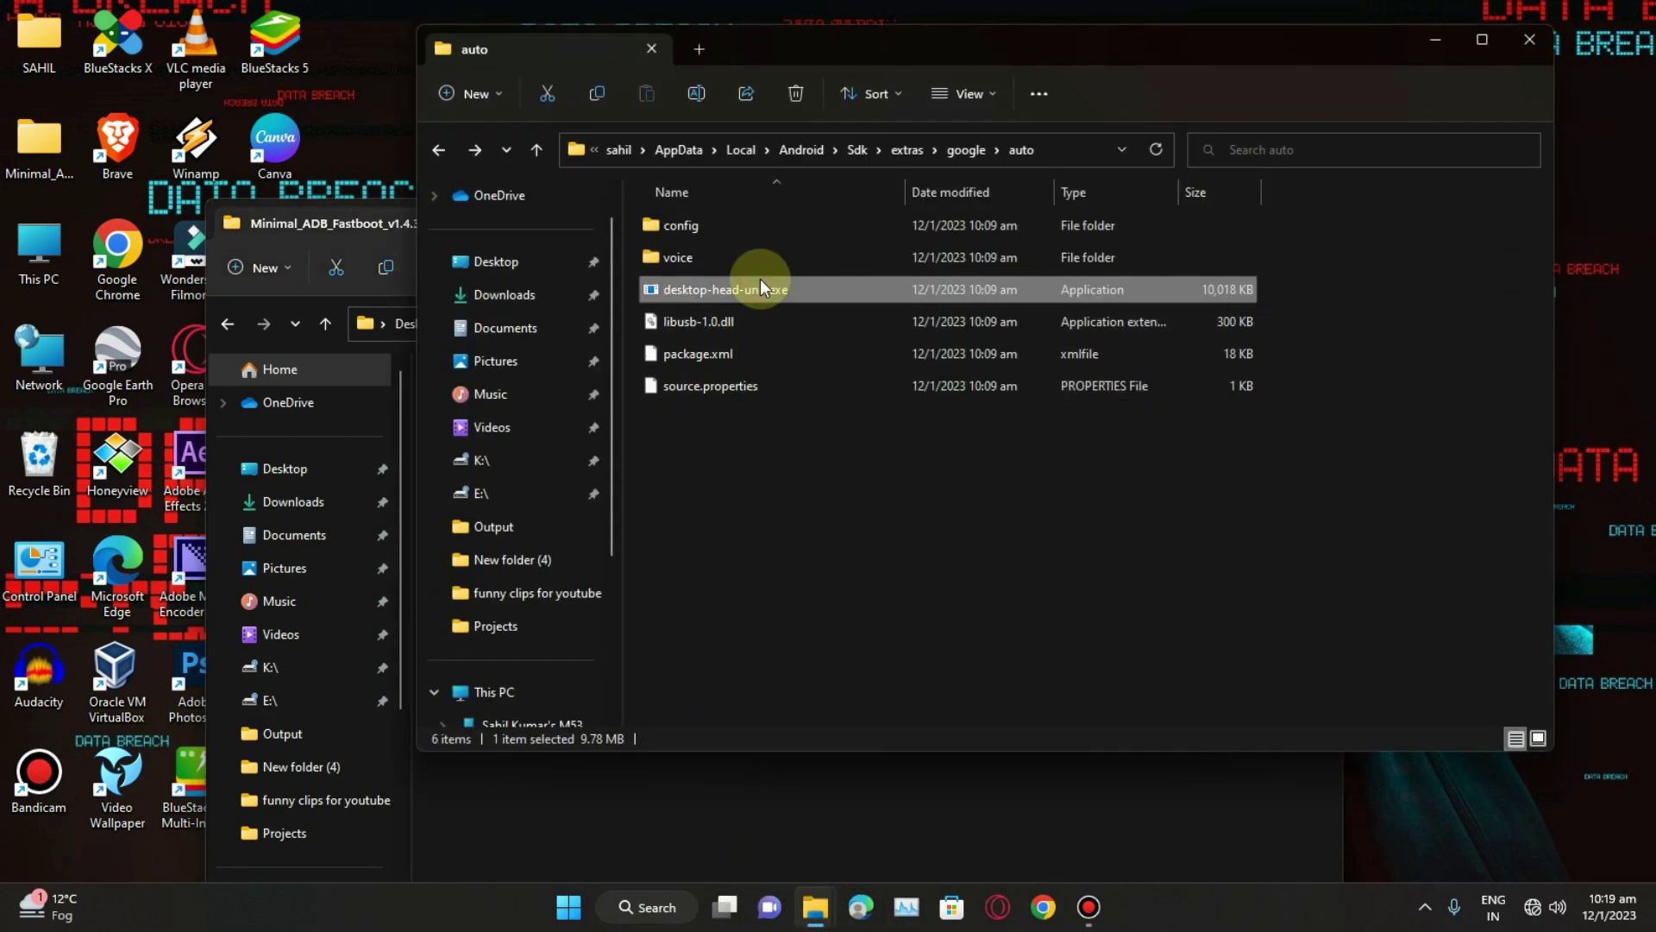
pyautogui.doubleClick(854, 290)
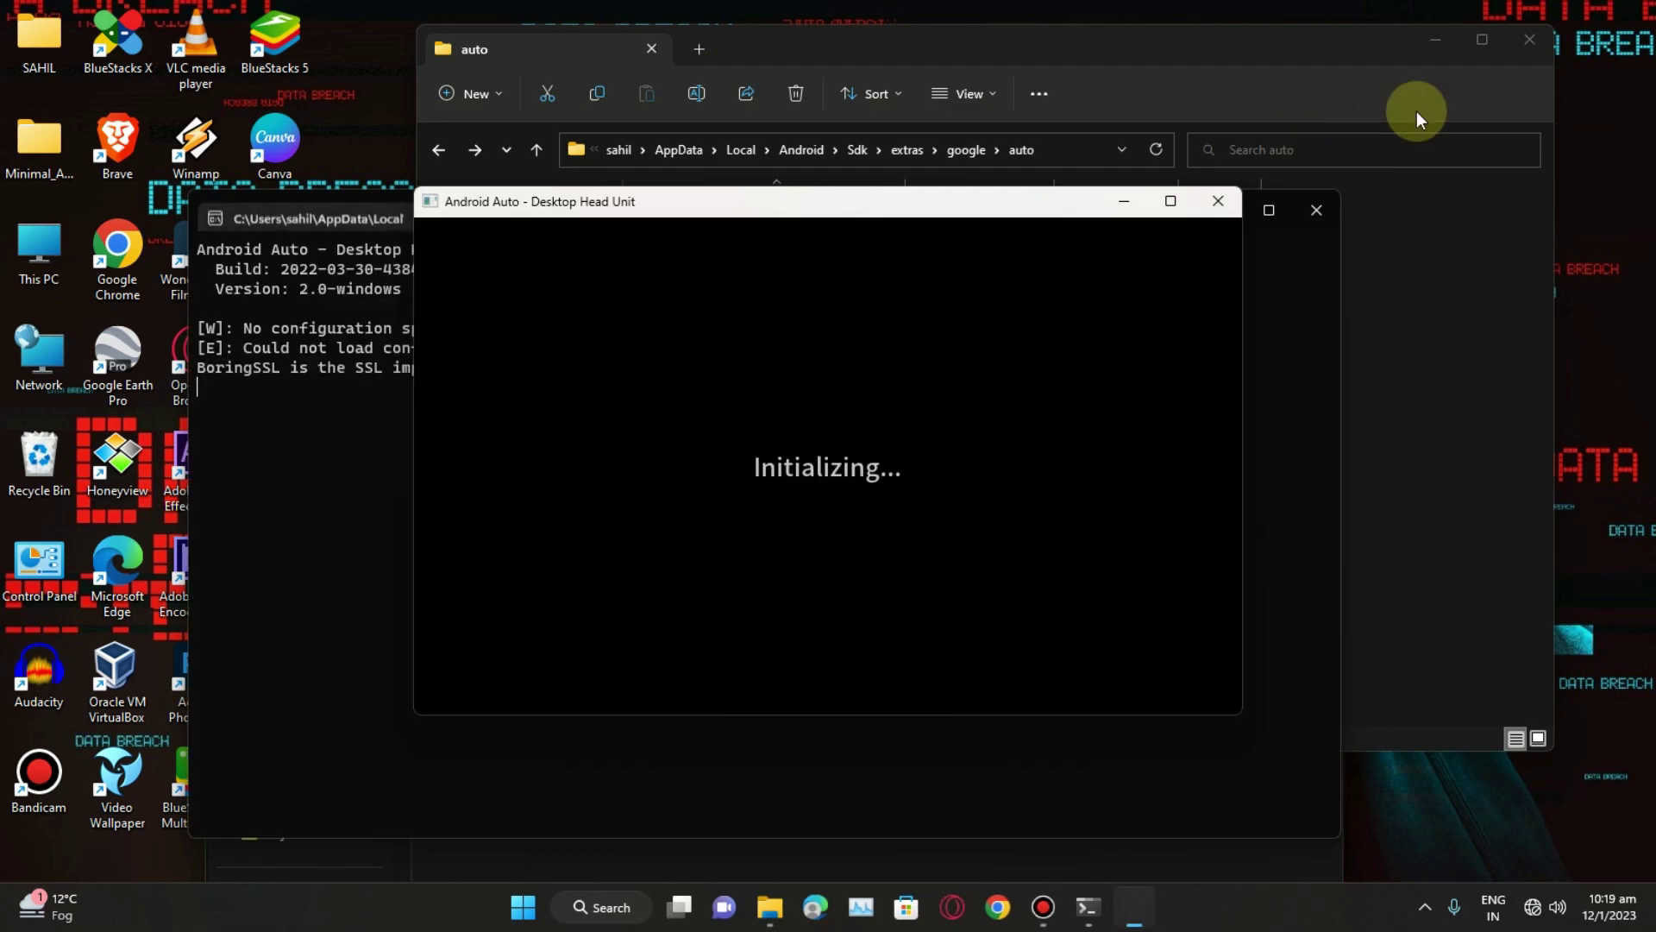
pyautogui.click(1422, 37)
pyautogui.moveTo(708, 213); pyautogui.dragTo(1003, 133)
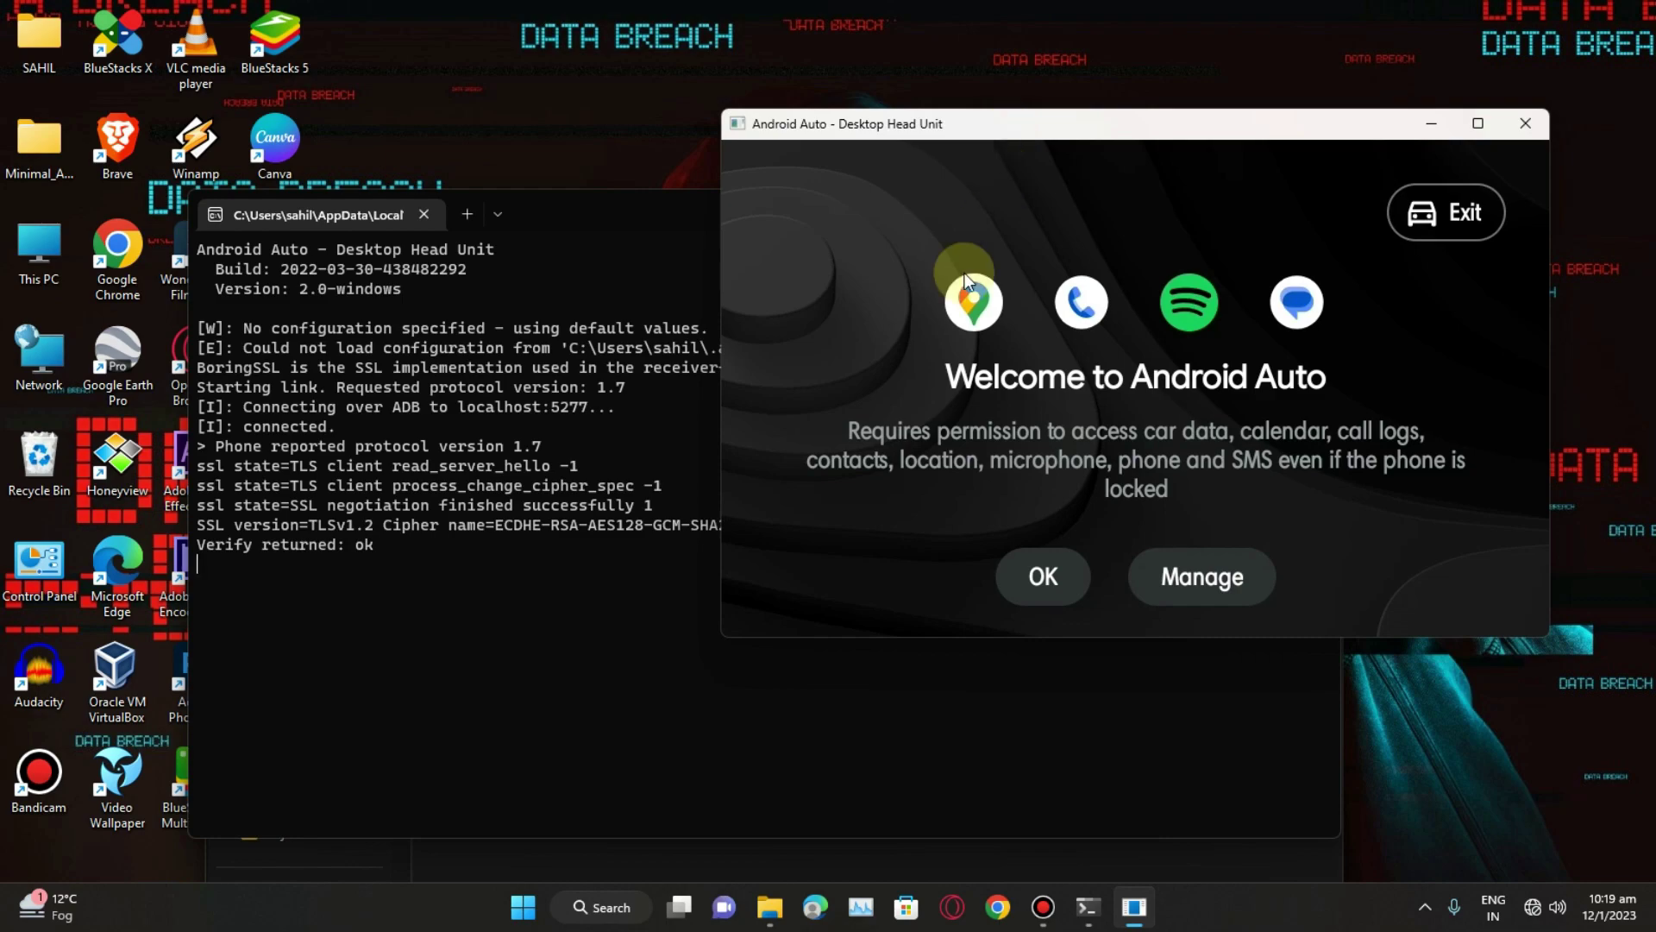
pyautogui.click(1043, 907)
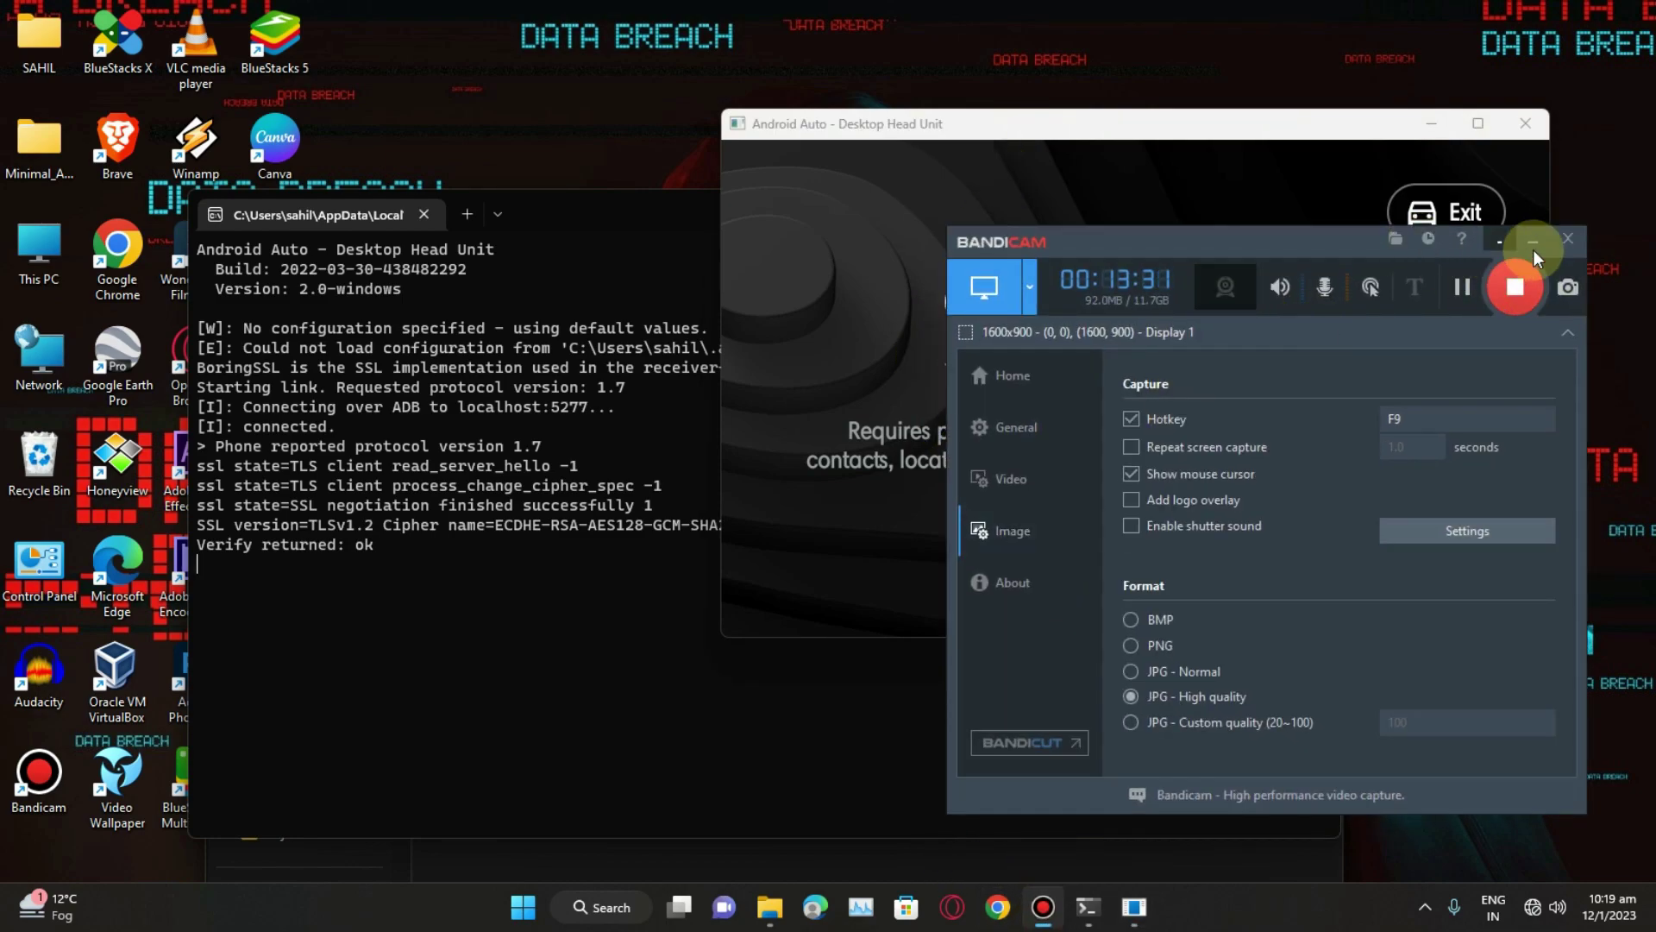
pyautogui.click(544, 203)
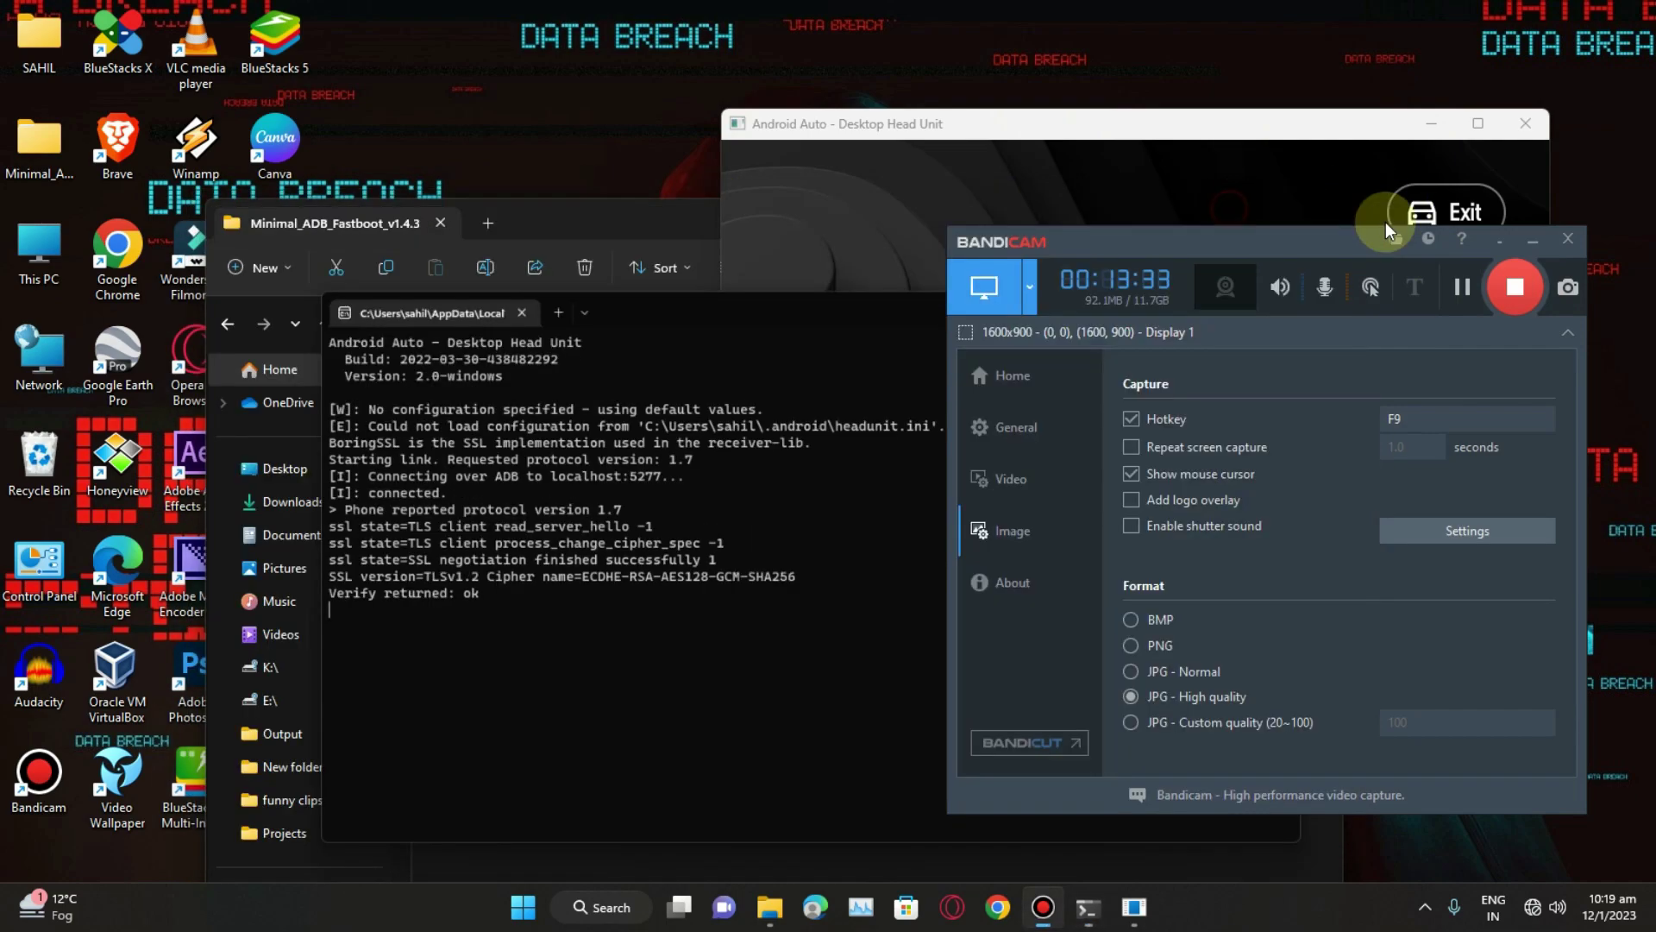
pyautogui.click(1514, 290)
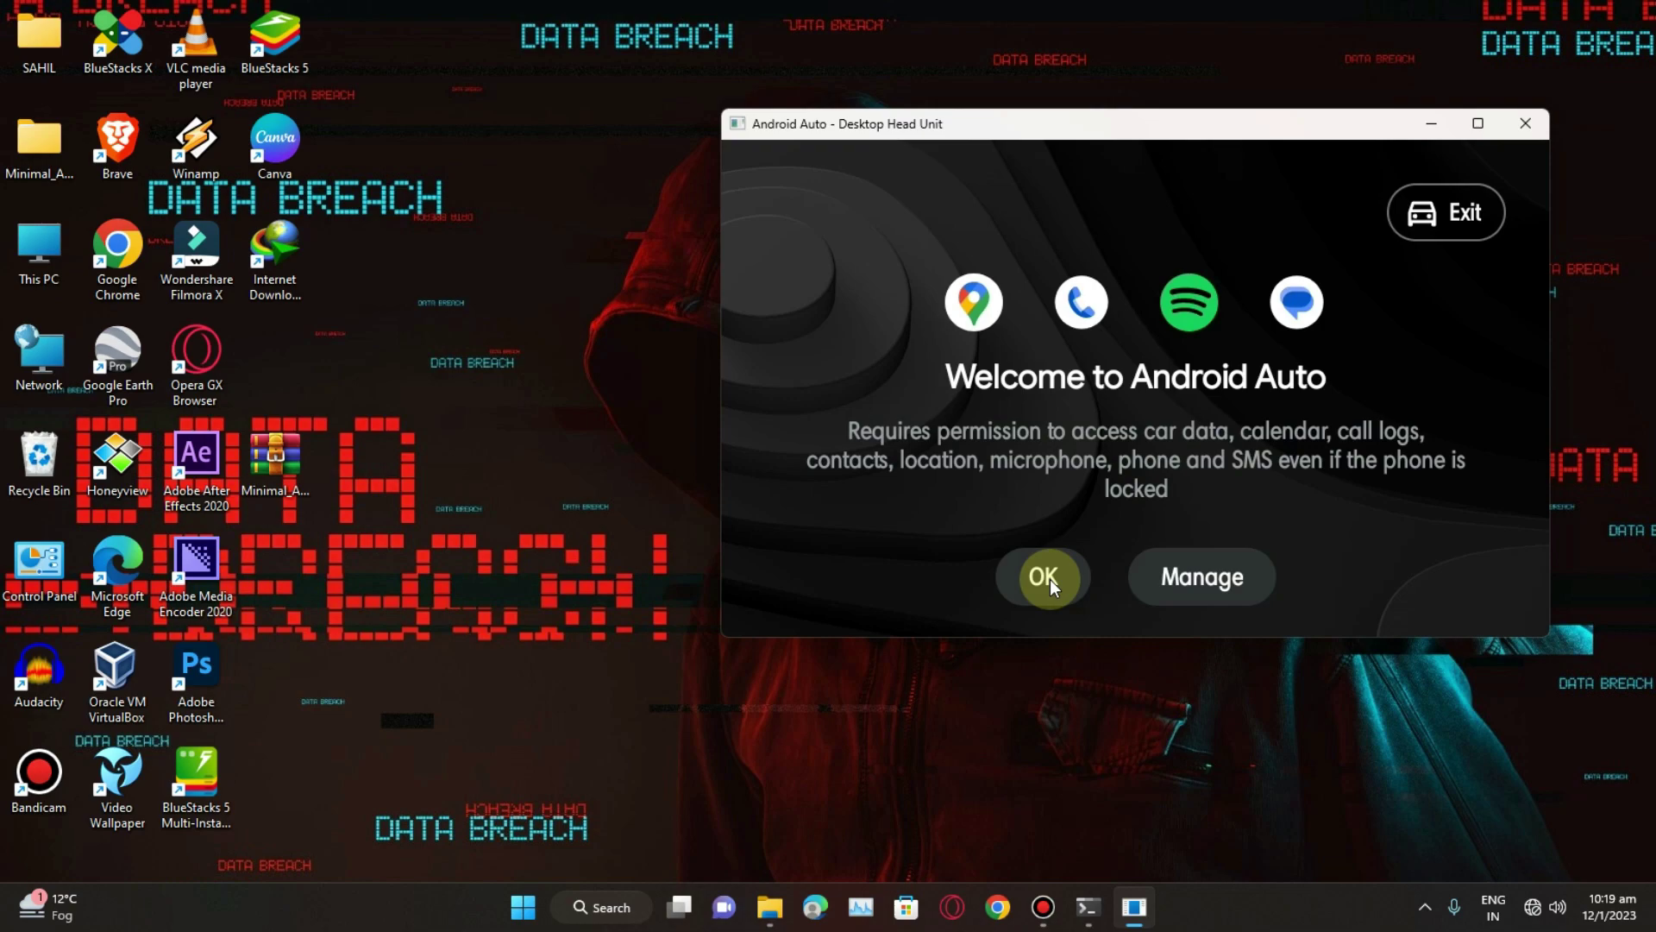
# - Accept the Android Auto permission request and continue past the Bluetooth pairing and contact sync notice
pyautogui.click(1057, 587)
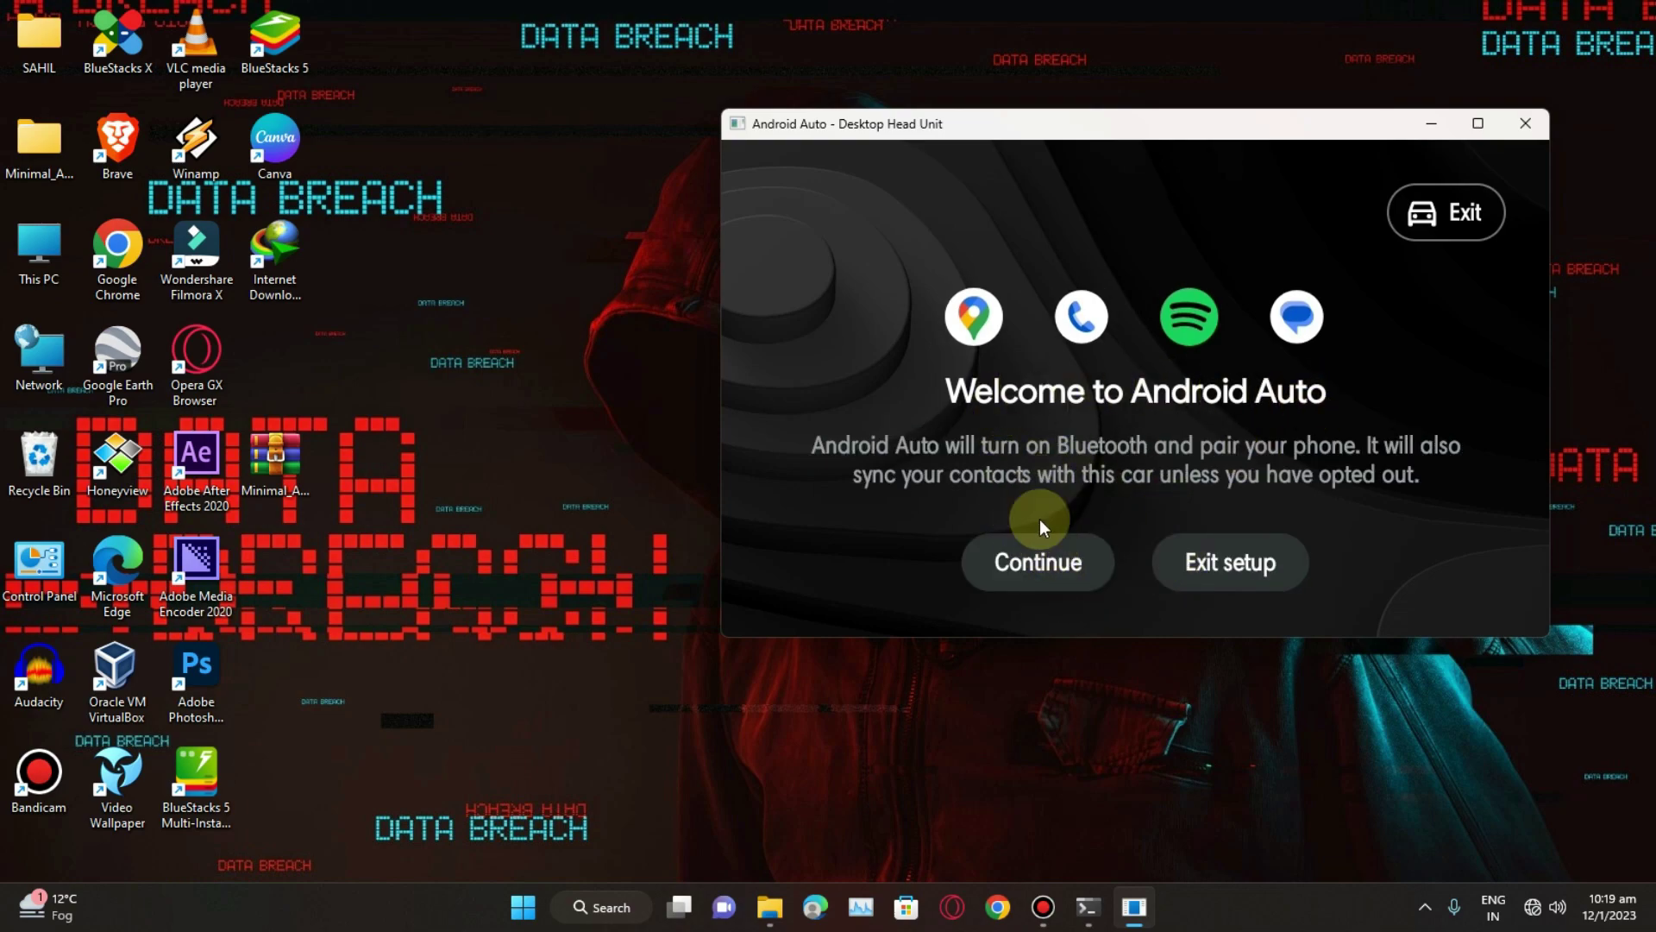
pyautogui.click(1018, 563)
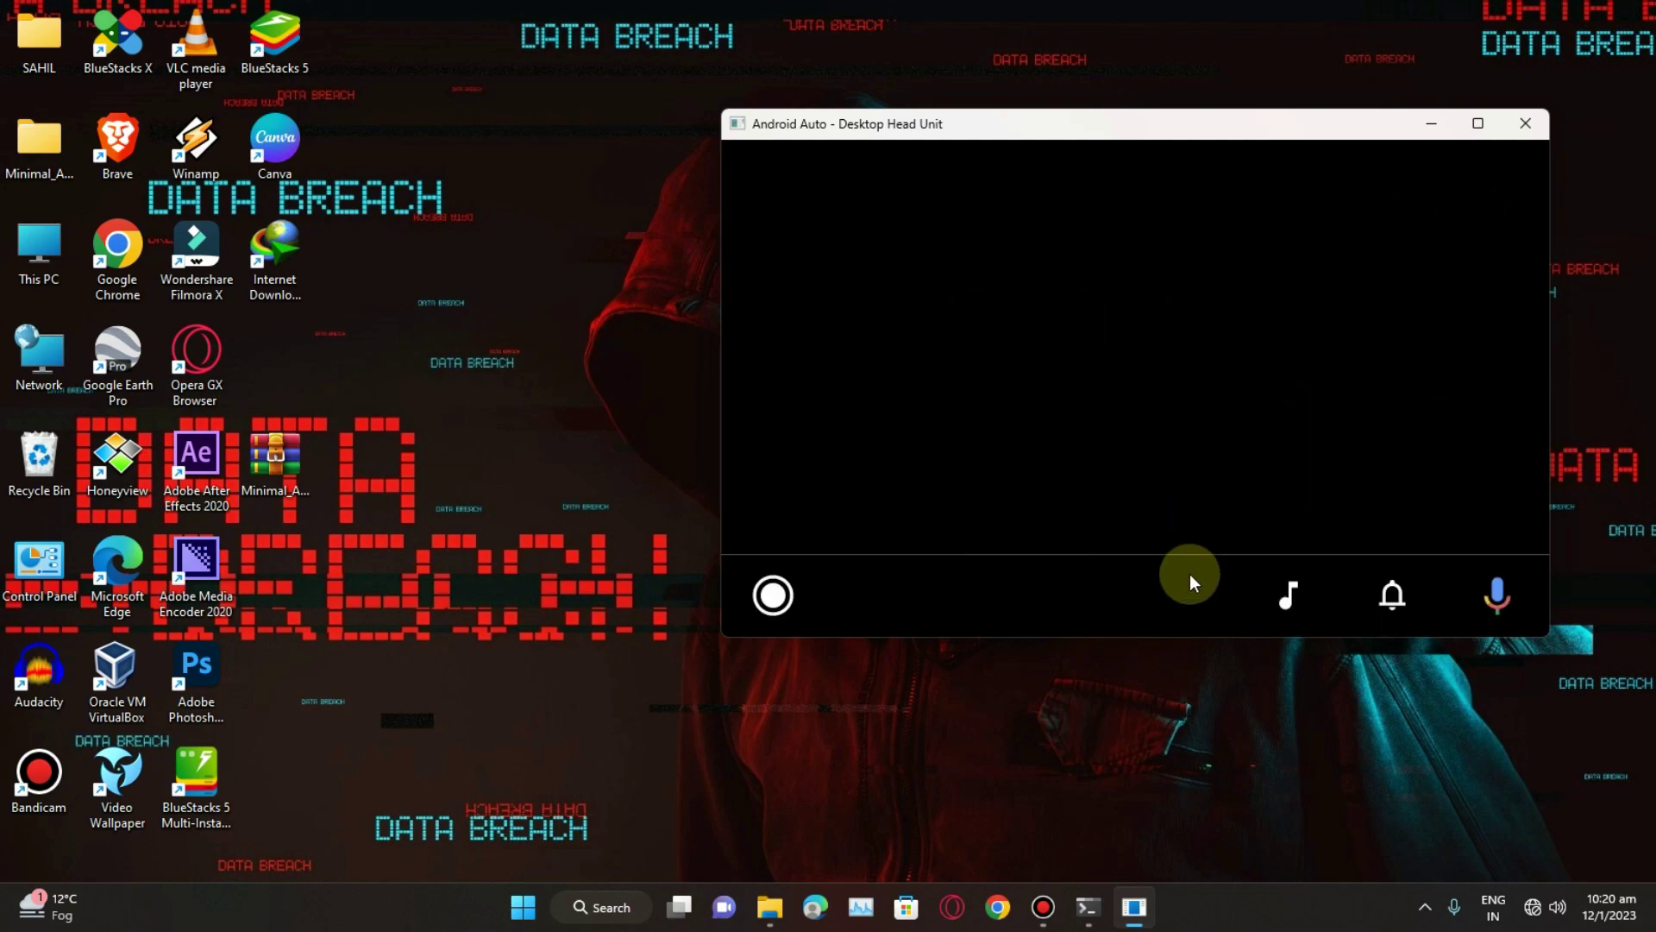
pyautogui.moveTo(1112, 456); pyautogui.dragTo(1157, 491)
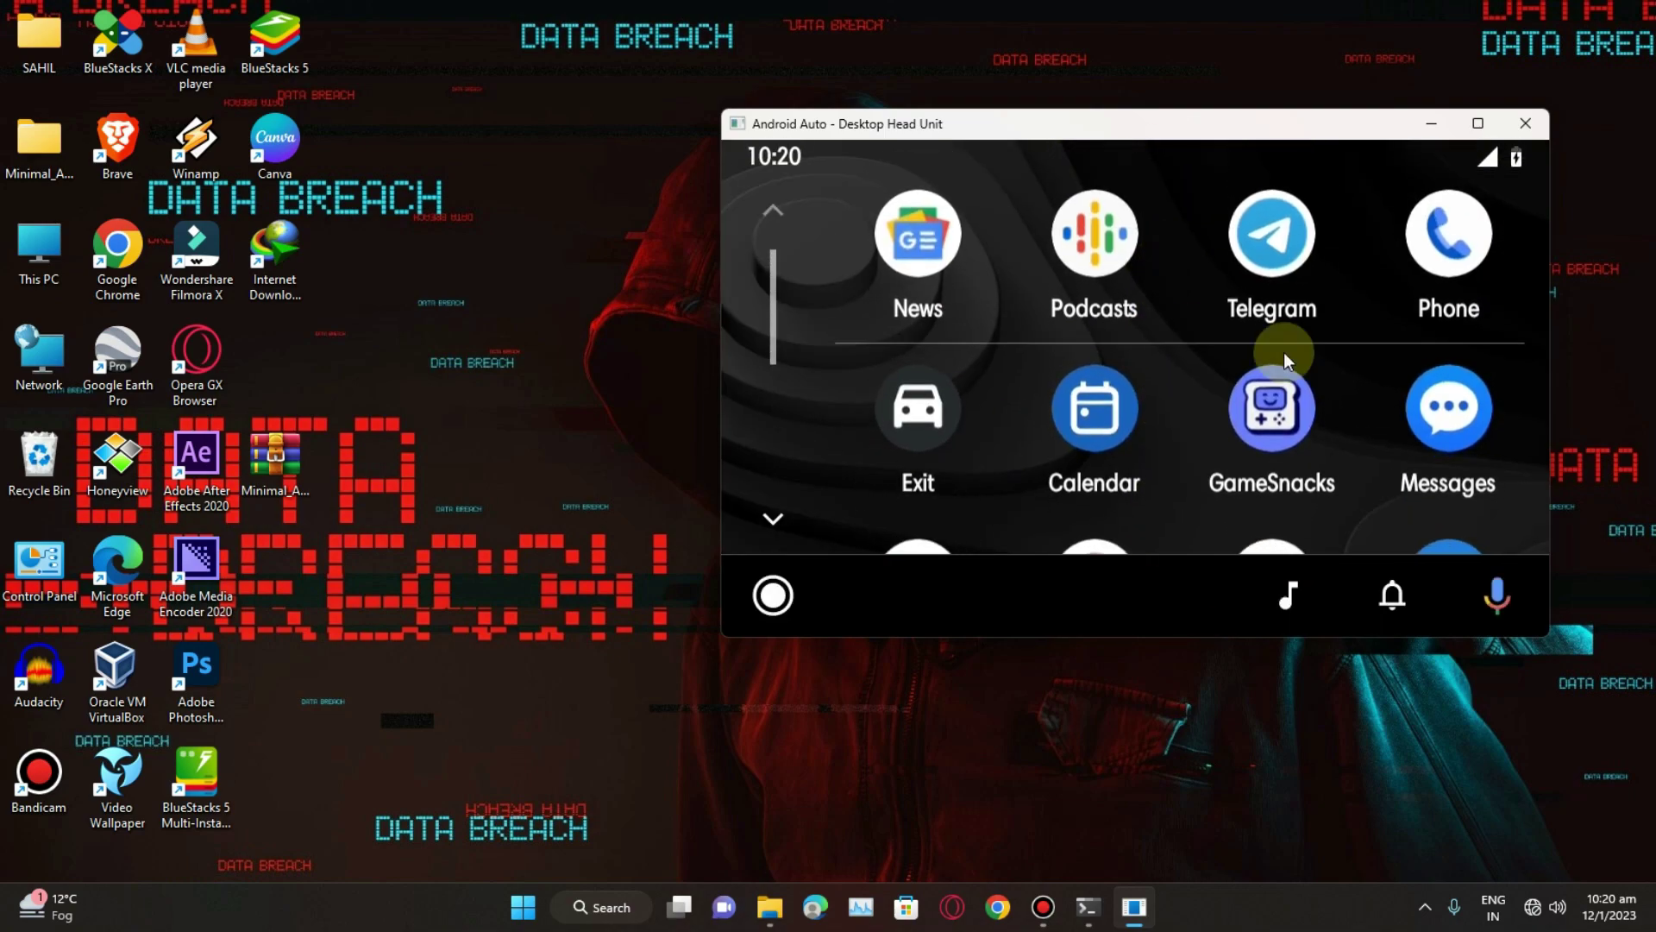
# - Look through the app launcher, open Settings, review its options down to More settings, and return to the launcher
pyautogui.moveTo(985, 417); pyautogui.dragTo(987, 393)
pyautogui.moveTo(1208, 473); pyautogui.dragTo(1222, 134)
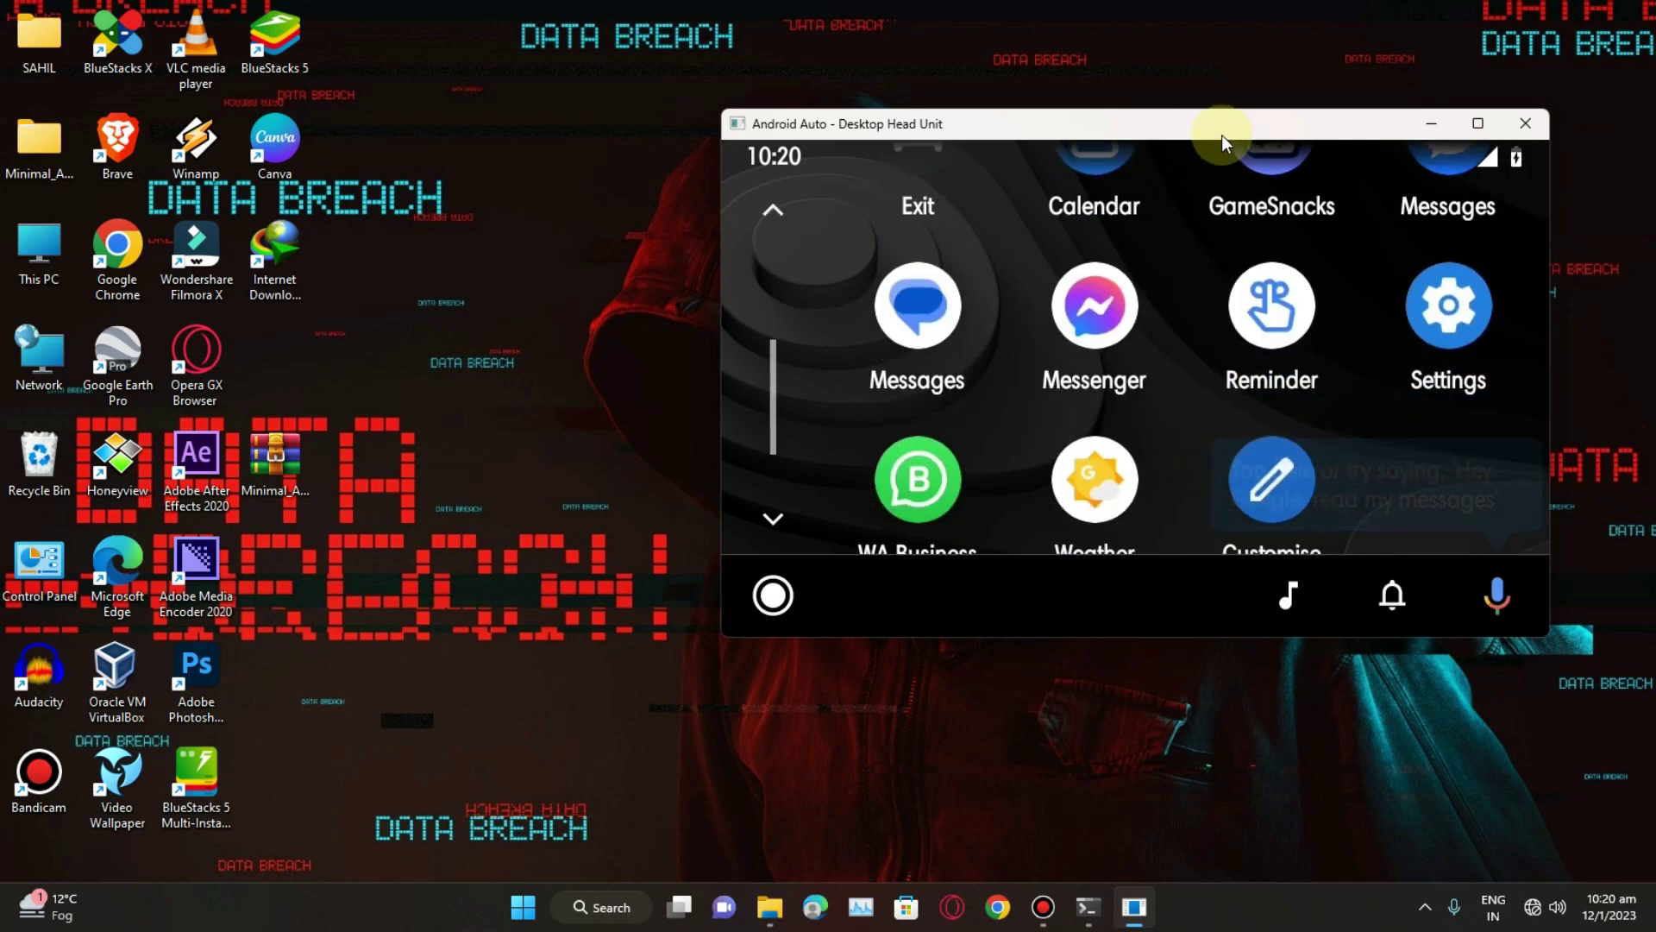
pyautogui.moveTo(927, 506); pyautogui.dragTo(1495, 165)
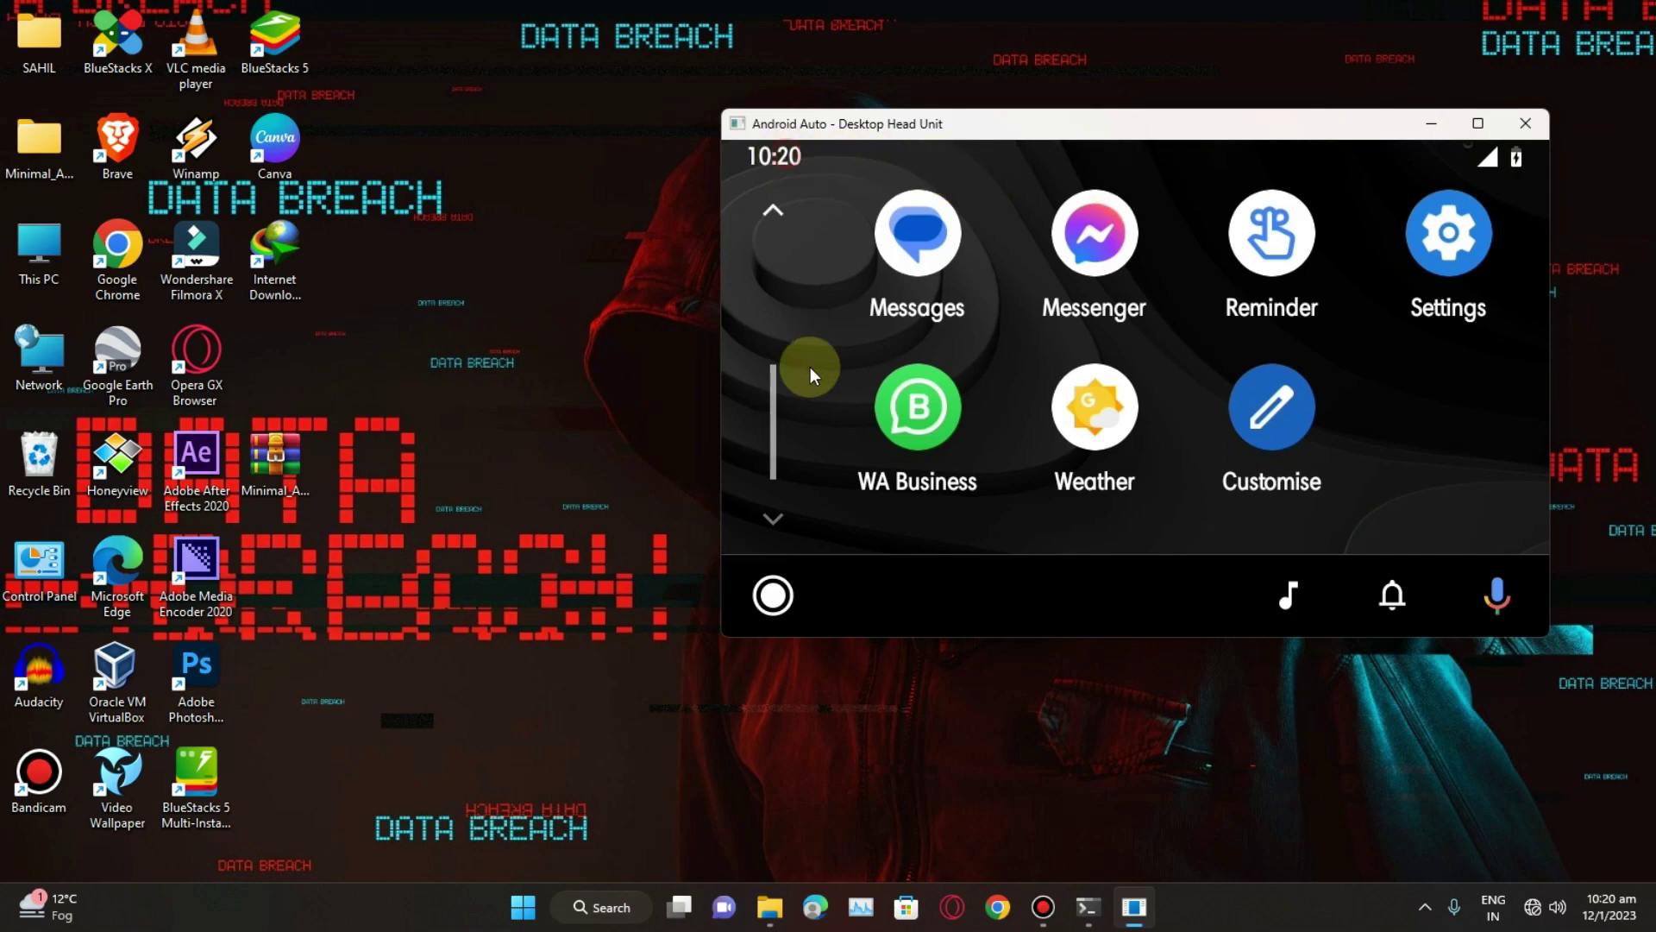
pyautogui.moveTo(1268, 378); pyautogui.dragTo(1290, 528)
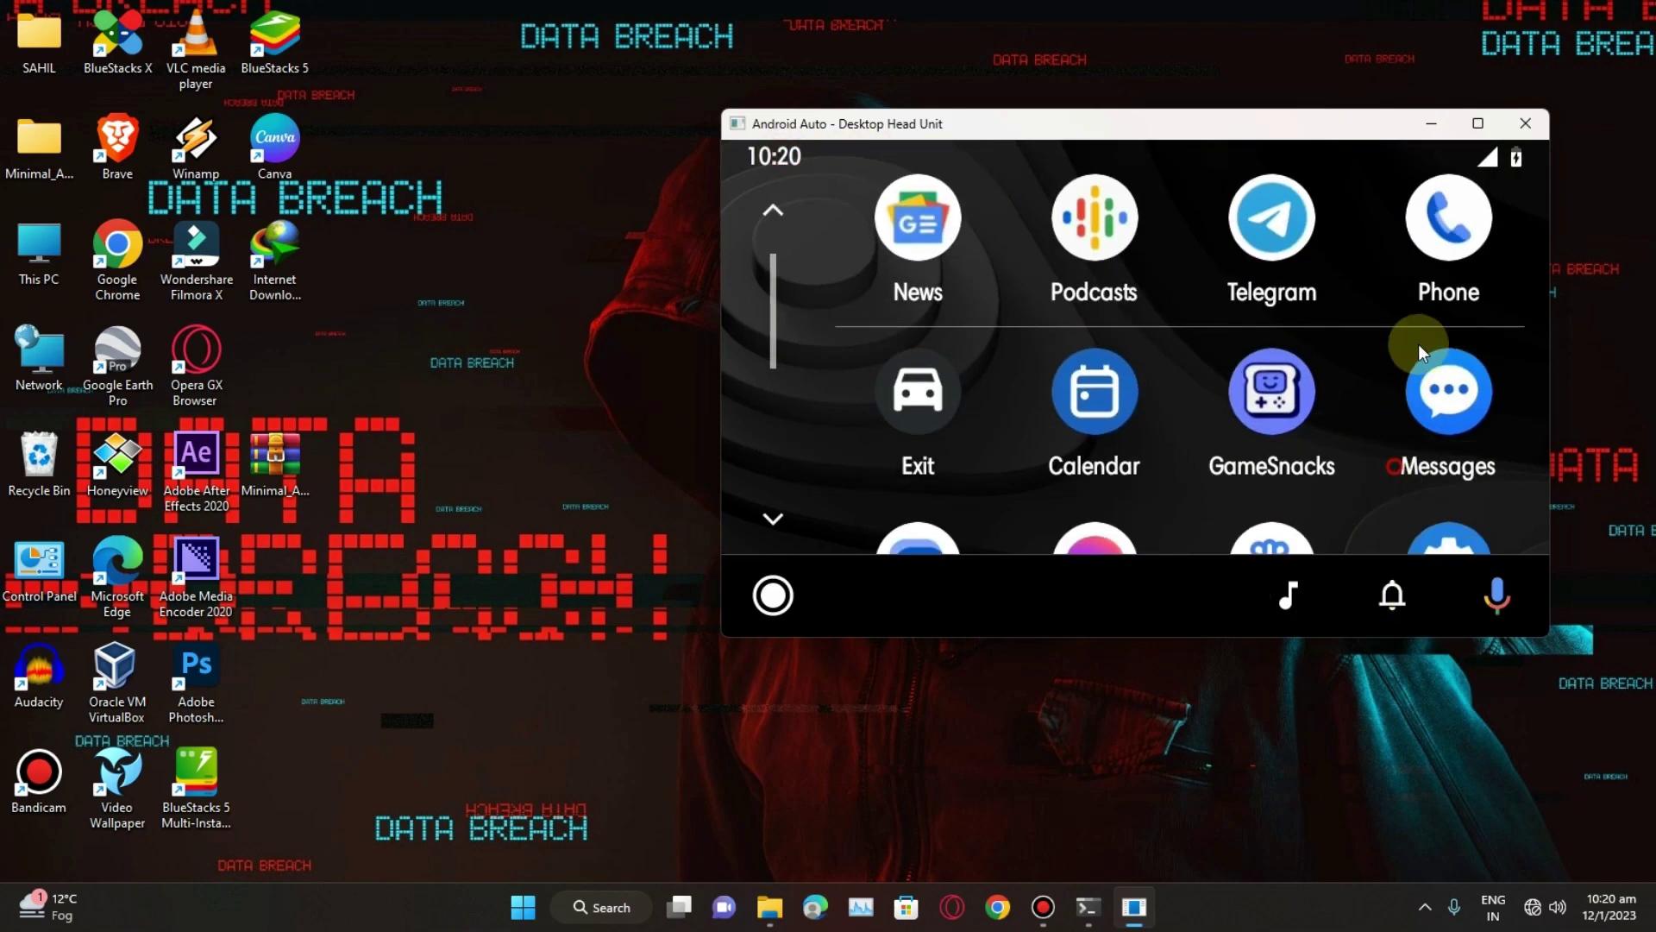
pyautogui.moveTo(1463, 420); pyautogui.dragTo(1449, 241)
pyautogui.click(1454, 256)
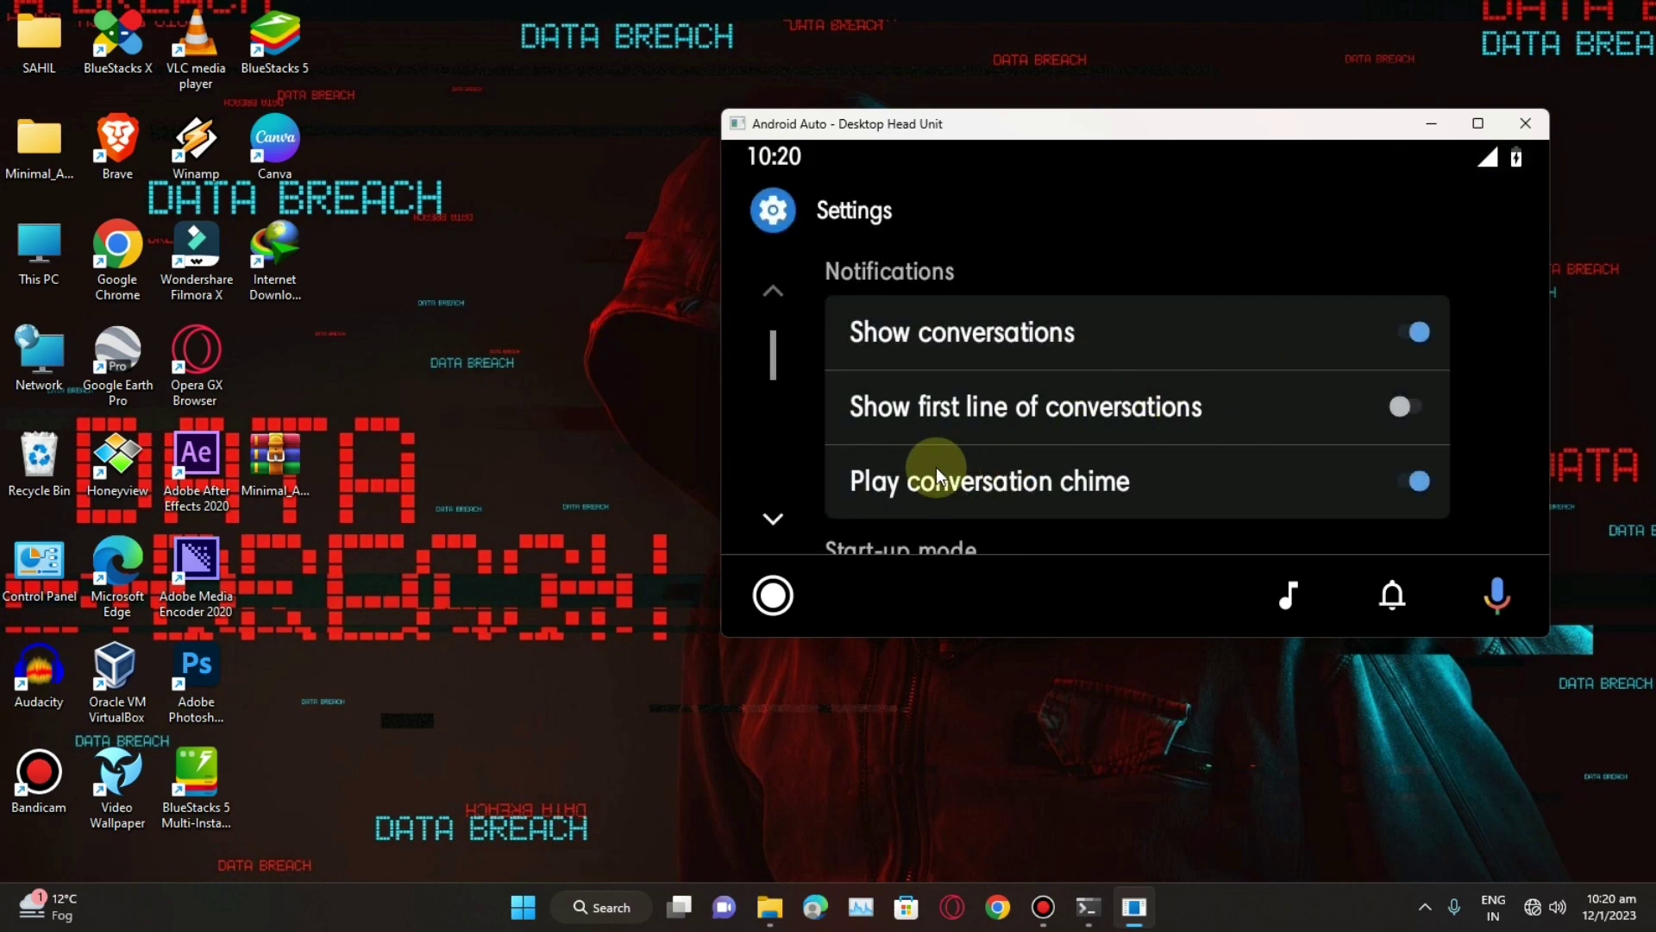
pyautogui.moveTo(936, 467); pyautogui.dragTo(962, 159)
pyautogui.moveTo(1019, 437); pyautogui.dragTo(1029, 203)
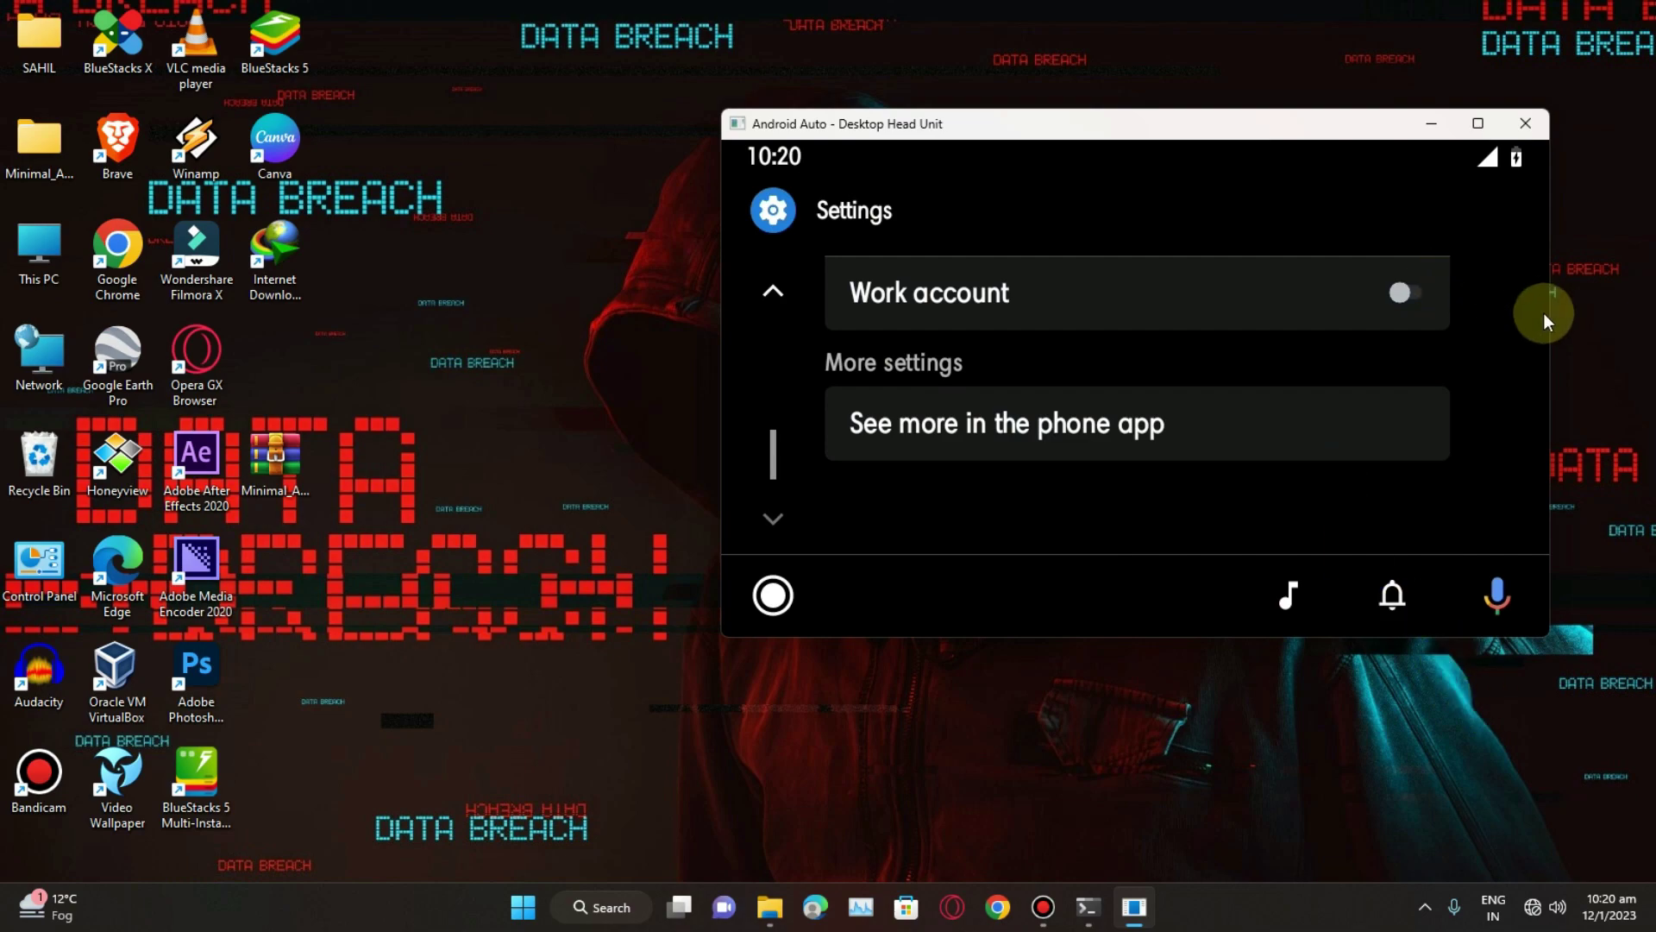
pyautogui.click(773, 595)
# - Open WA Business from the launcher to view its messages, and return to the launcher
pyautogui.scroll(-5, 924, 418)
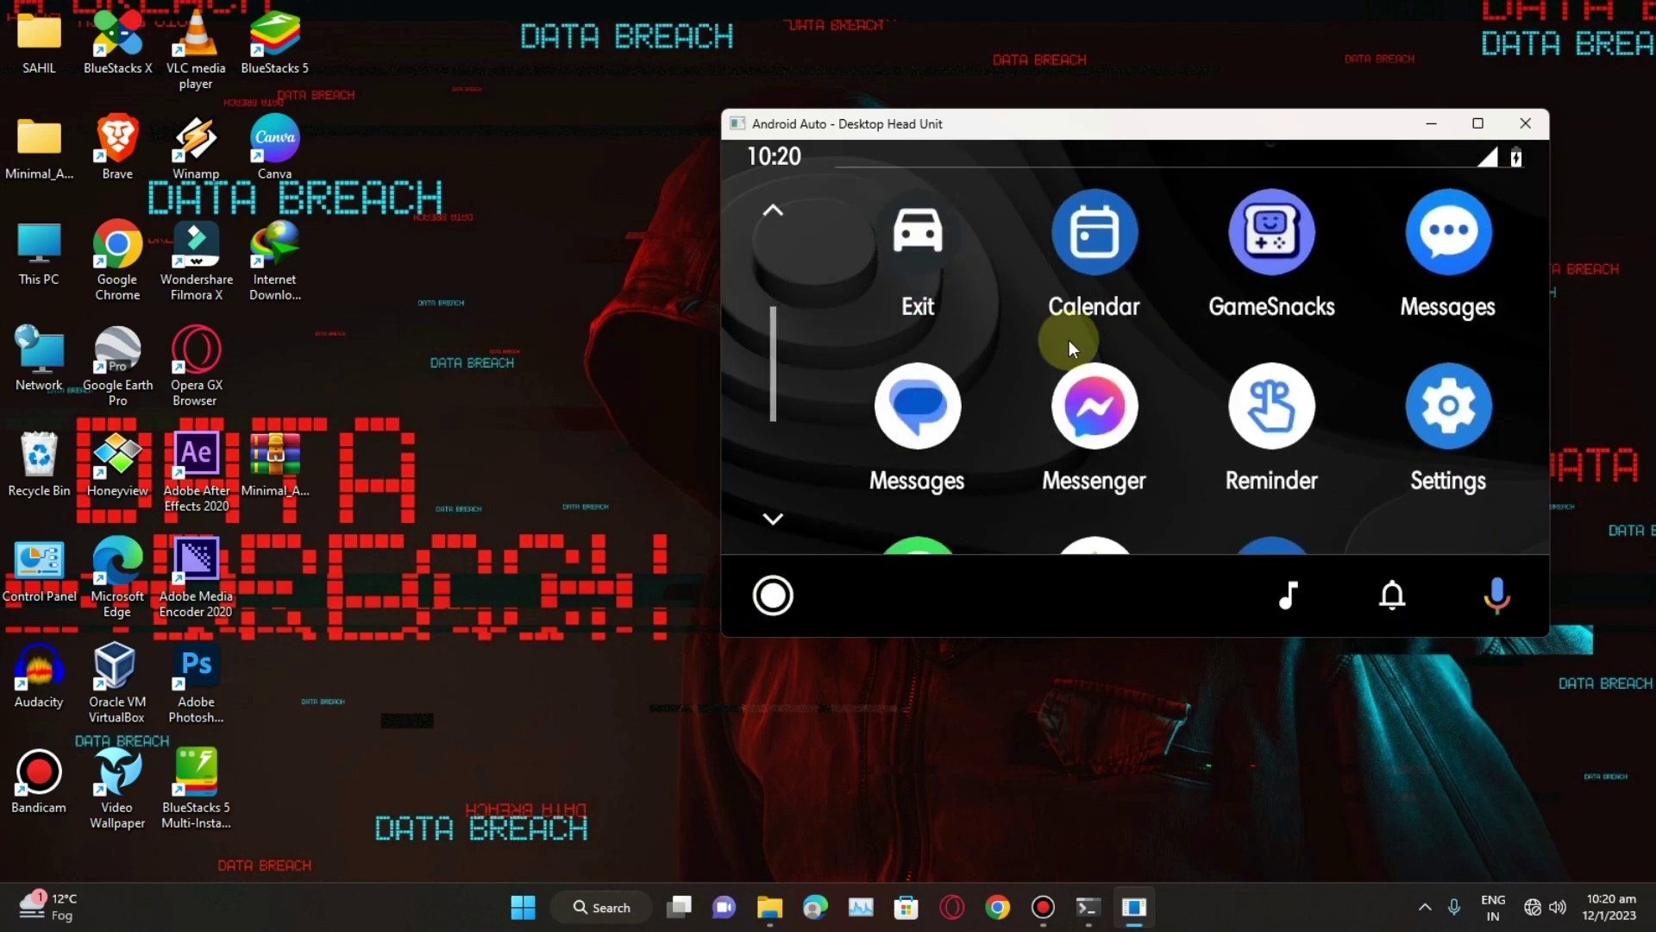
pyautogui.scroll(5, 1153, 397)
pyautogui.moveTo(1067, 412); pyautogui.dragTo(1077, 264)
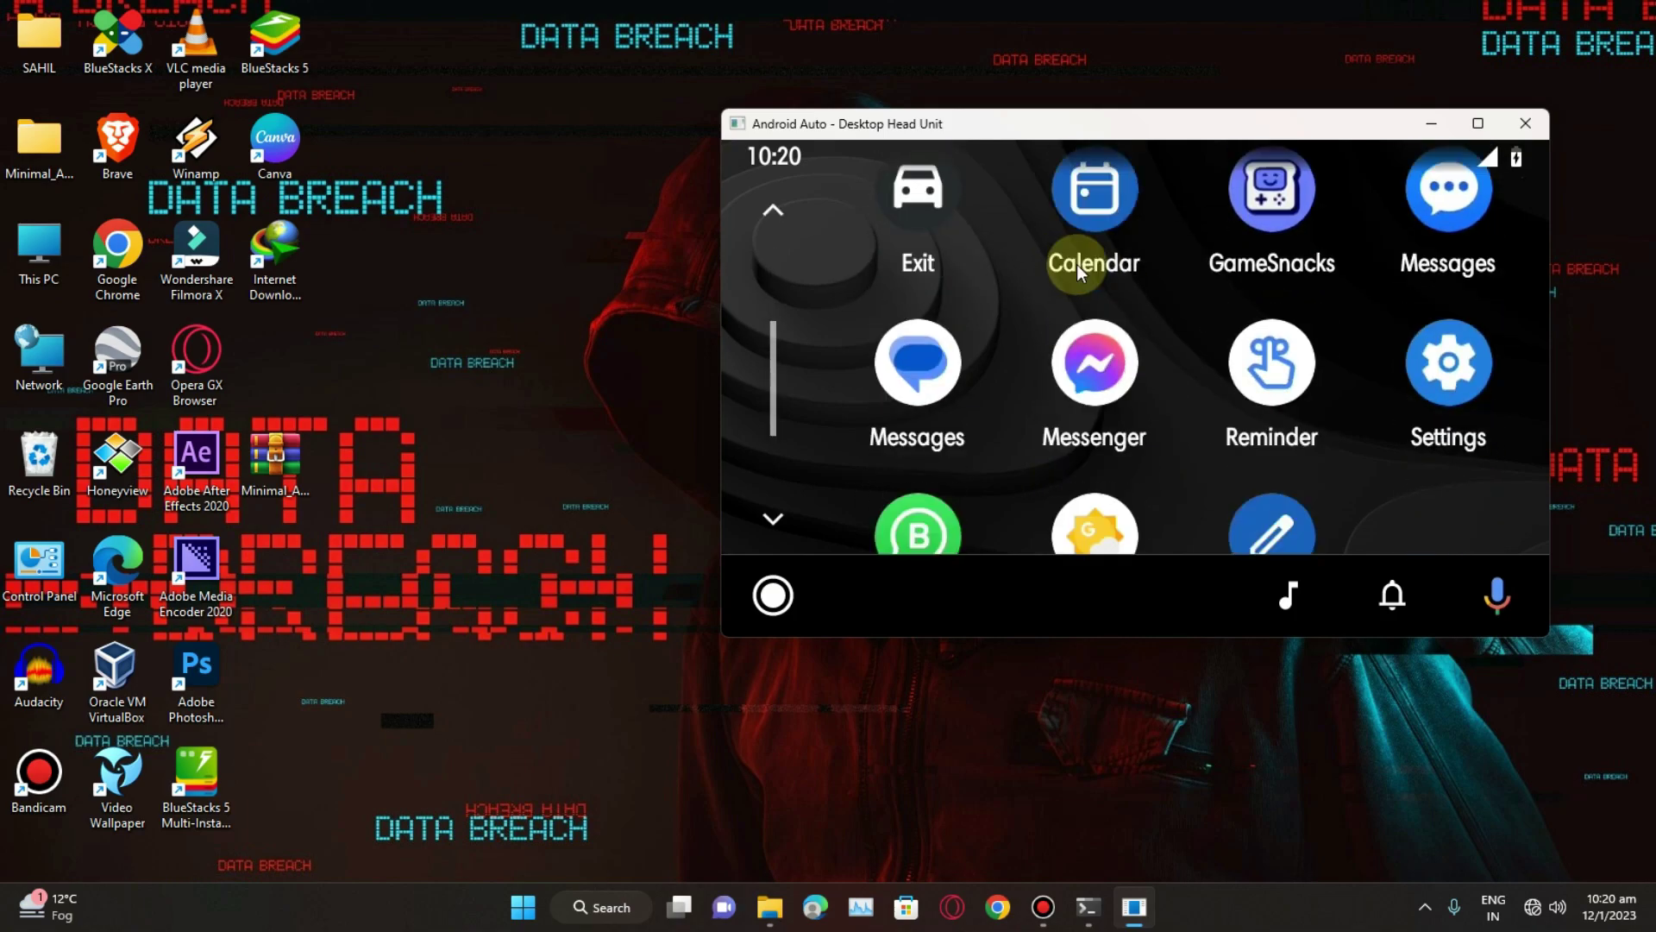
pyautogui.click(924, 426)
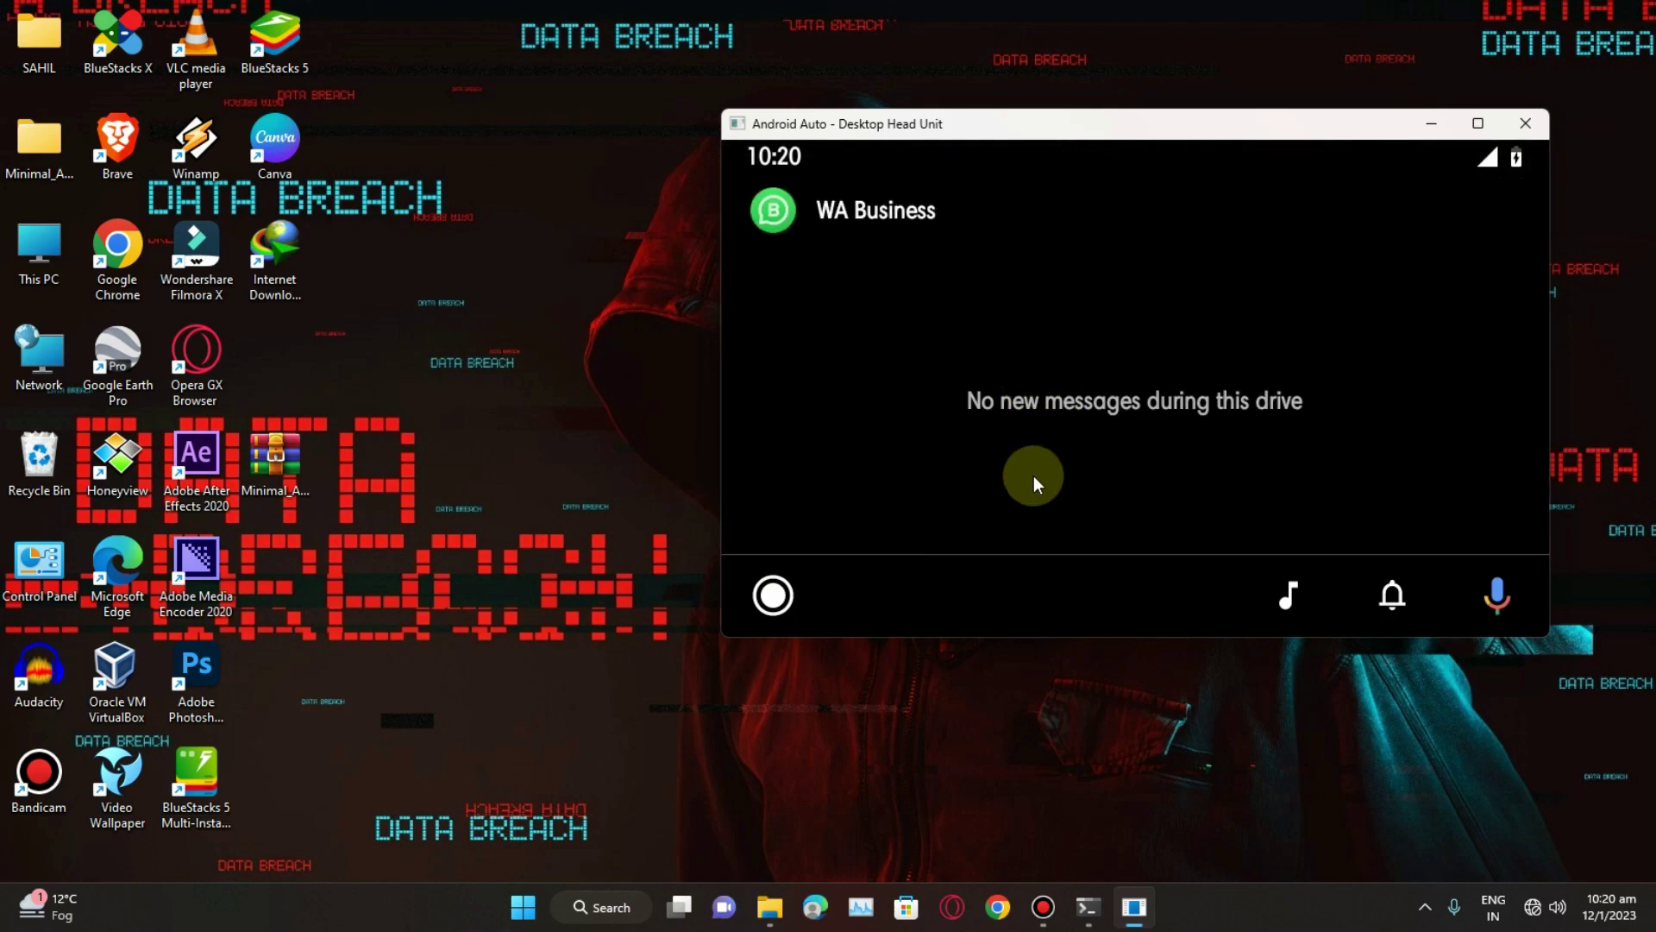
pyautogui.click(784, 605)
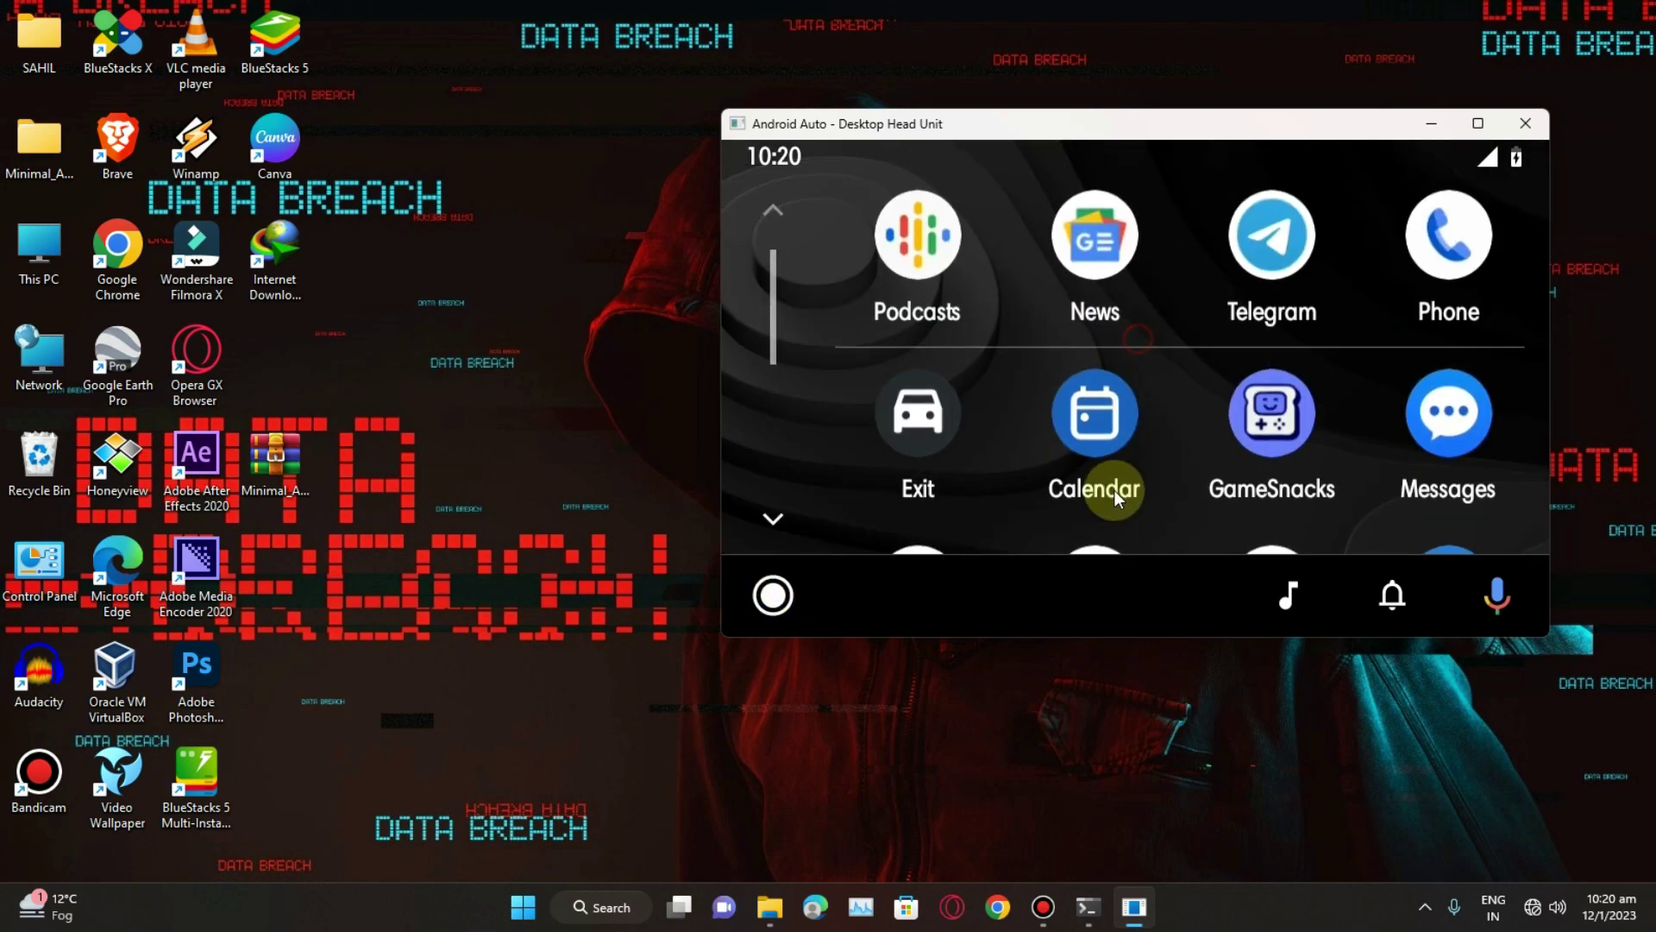
# - Open the Messages app beside GameSnacks and go back to the launcher
pyautogui.moveTo(1205, 478); pyautogui.dragTo(1199, 366)
pyautogui.scroll(-3, 1200, 366)
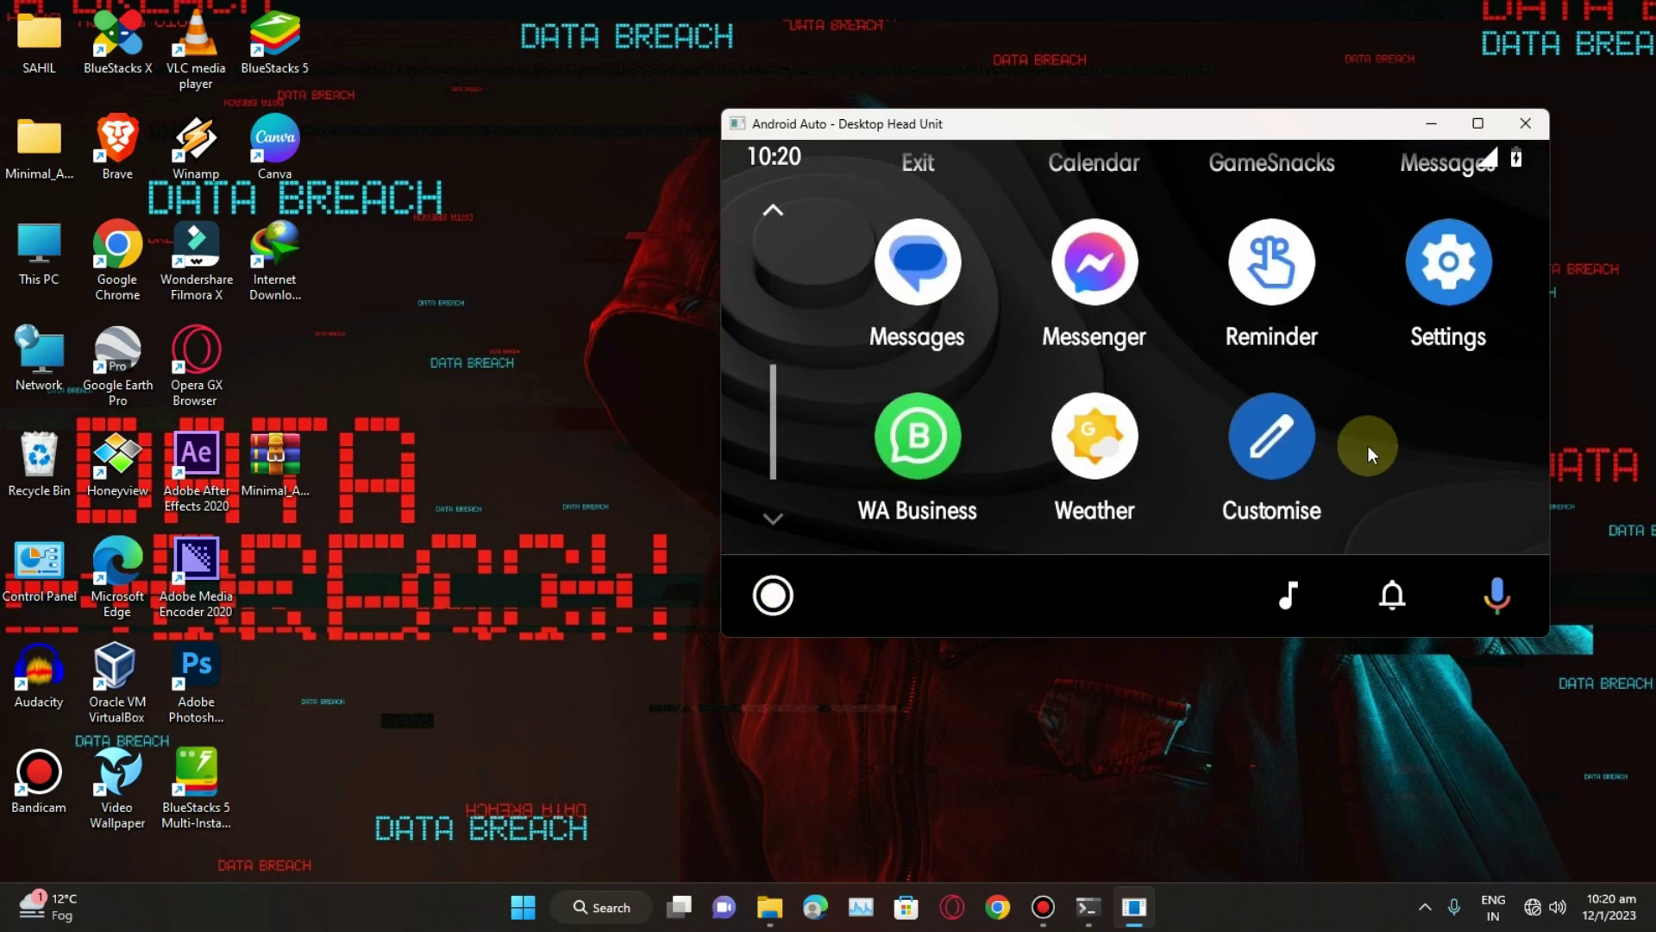
pyautogui.scroll(3, 1375, 389)
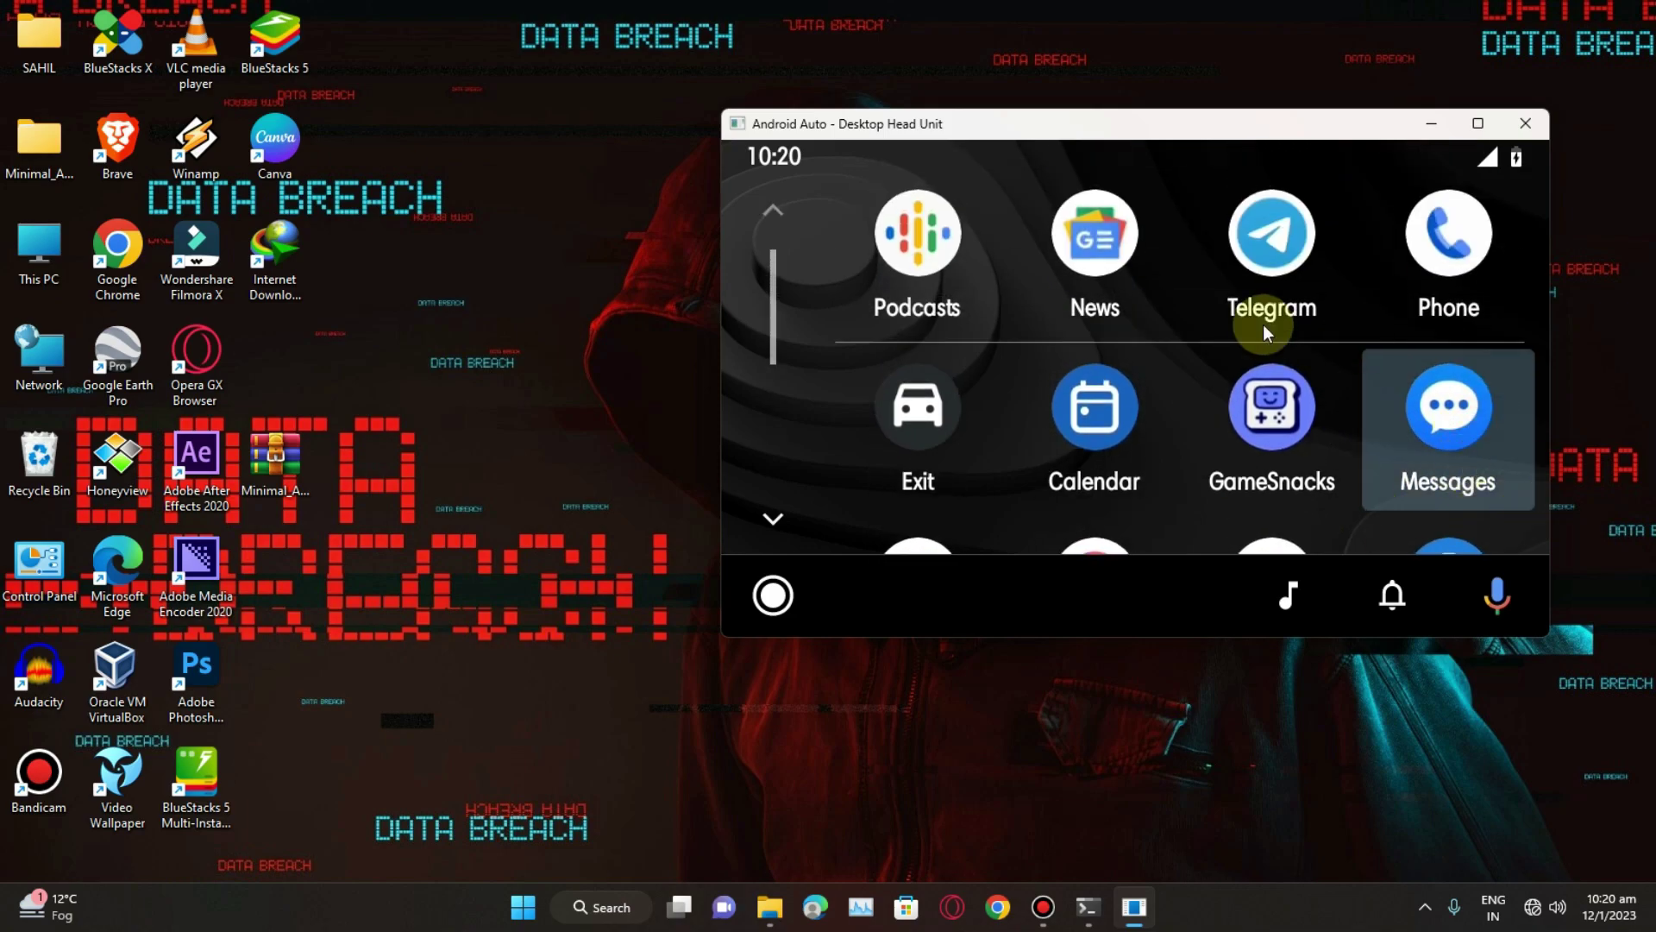
pyautogui.click(1363, 346)
pyautogui.click(772, 596)
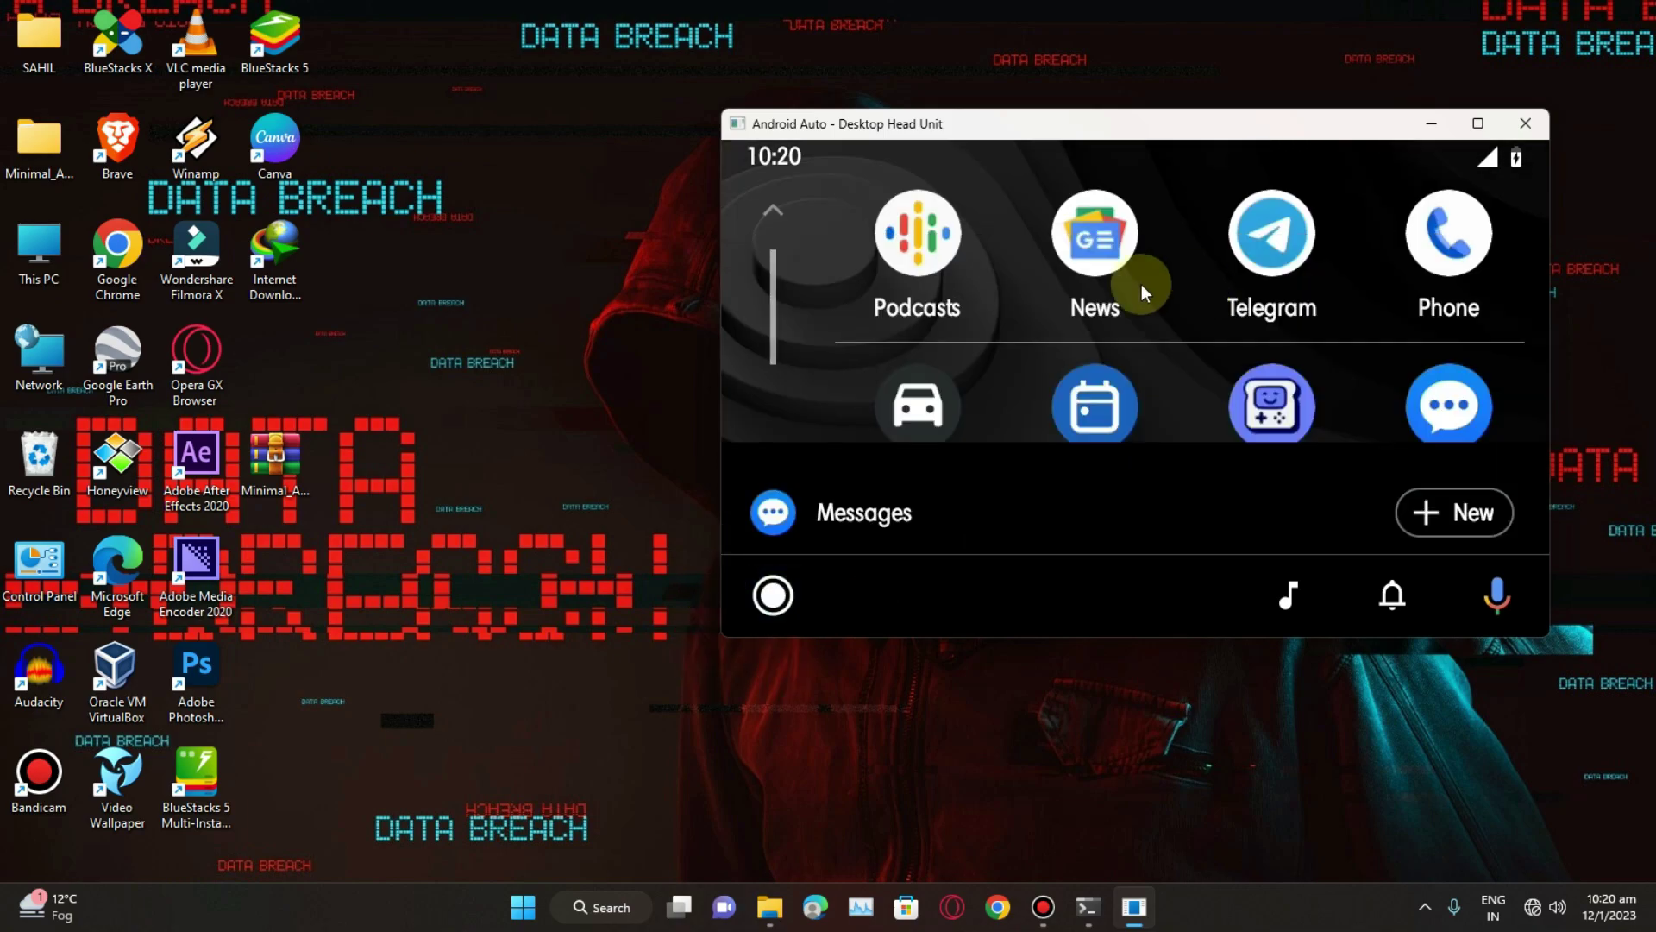
# - Open Messenger and return to the app launcher
pyautogui.scroll(-3, 1199, 170)
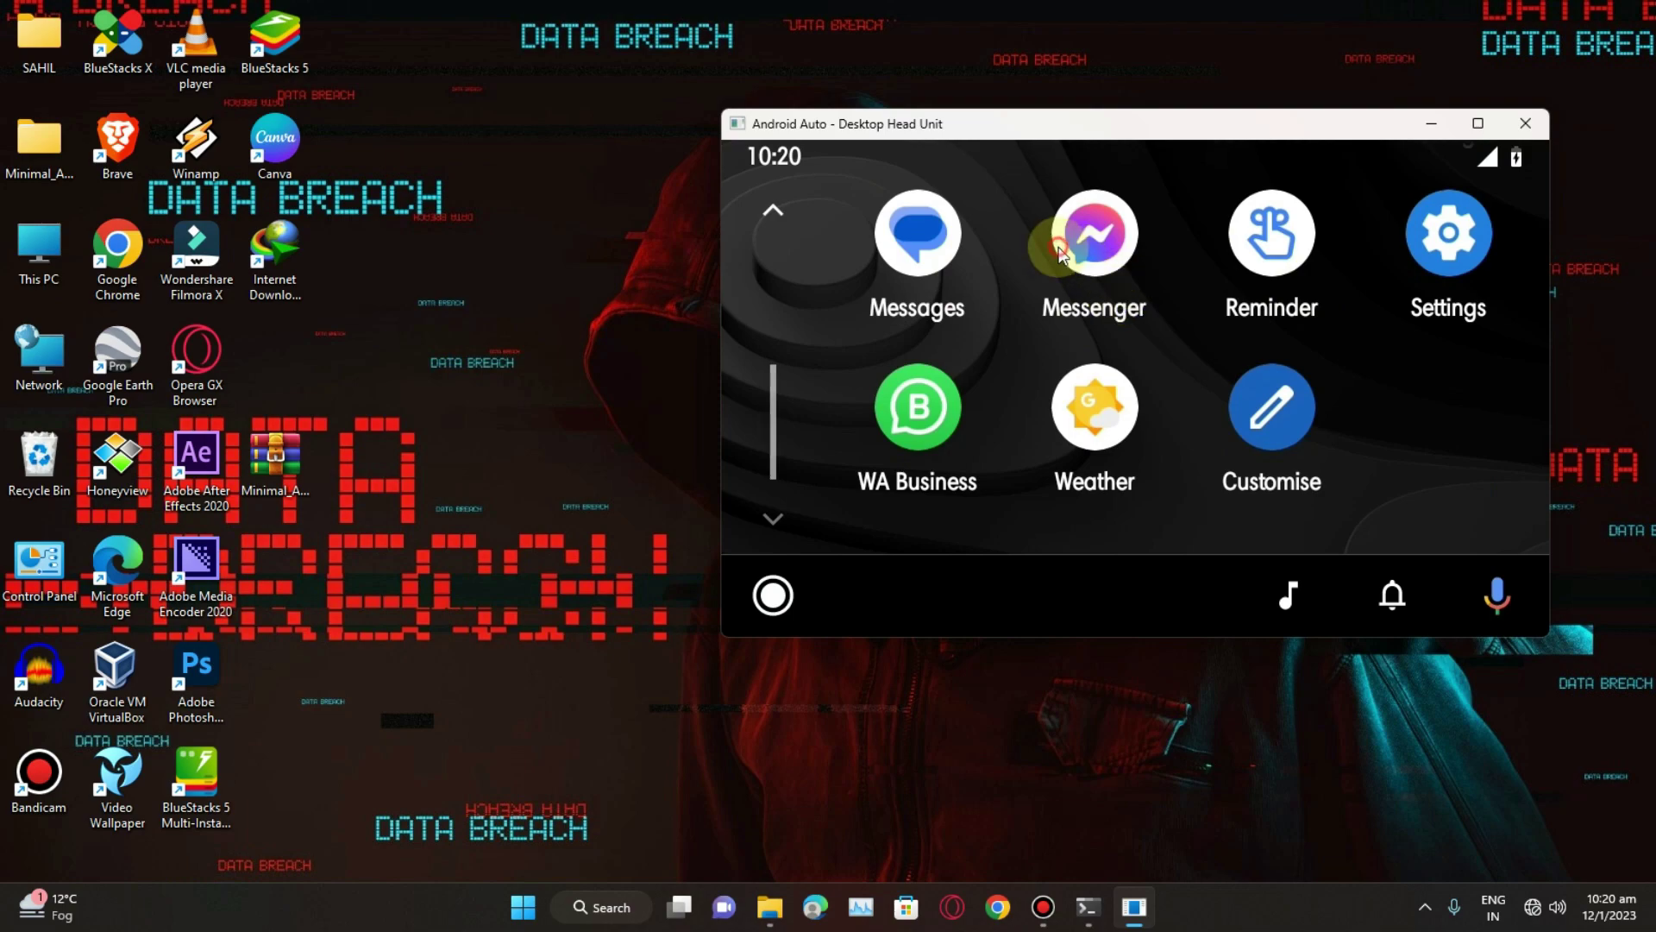
pyautogui.click(1061, 249)
pyautogui.click(760, 577)
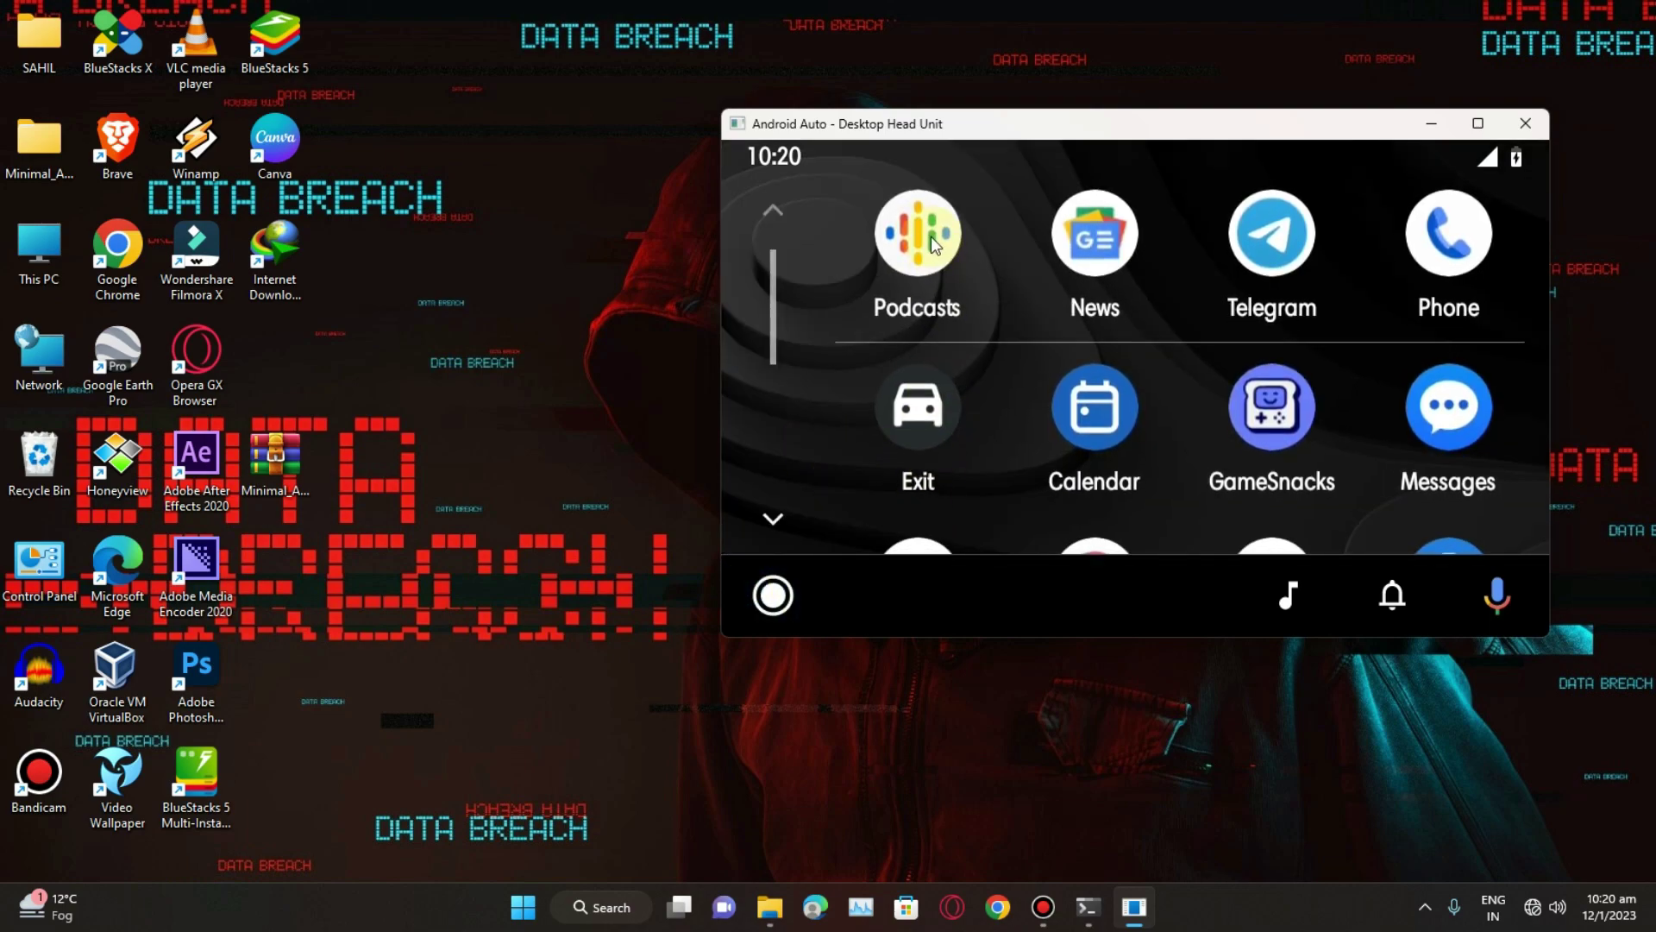
# - Open Telegram and browse the audio lists of the My name is king and the Insta Millionaire channels
pyautogui.moveTo(1197, 408); pyautogui.dragTo(1237, 250)
pyautogui.moveTo(1120, 494); pyautogui.dragTo(1148, 526)
pyautogui.moveTo(1173, 347); pyautogui.dragTo(1139, 547)
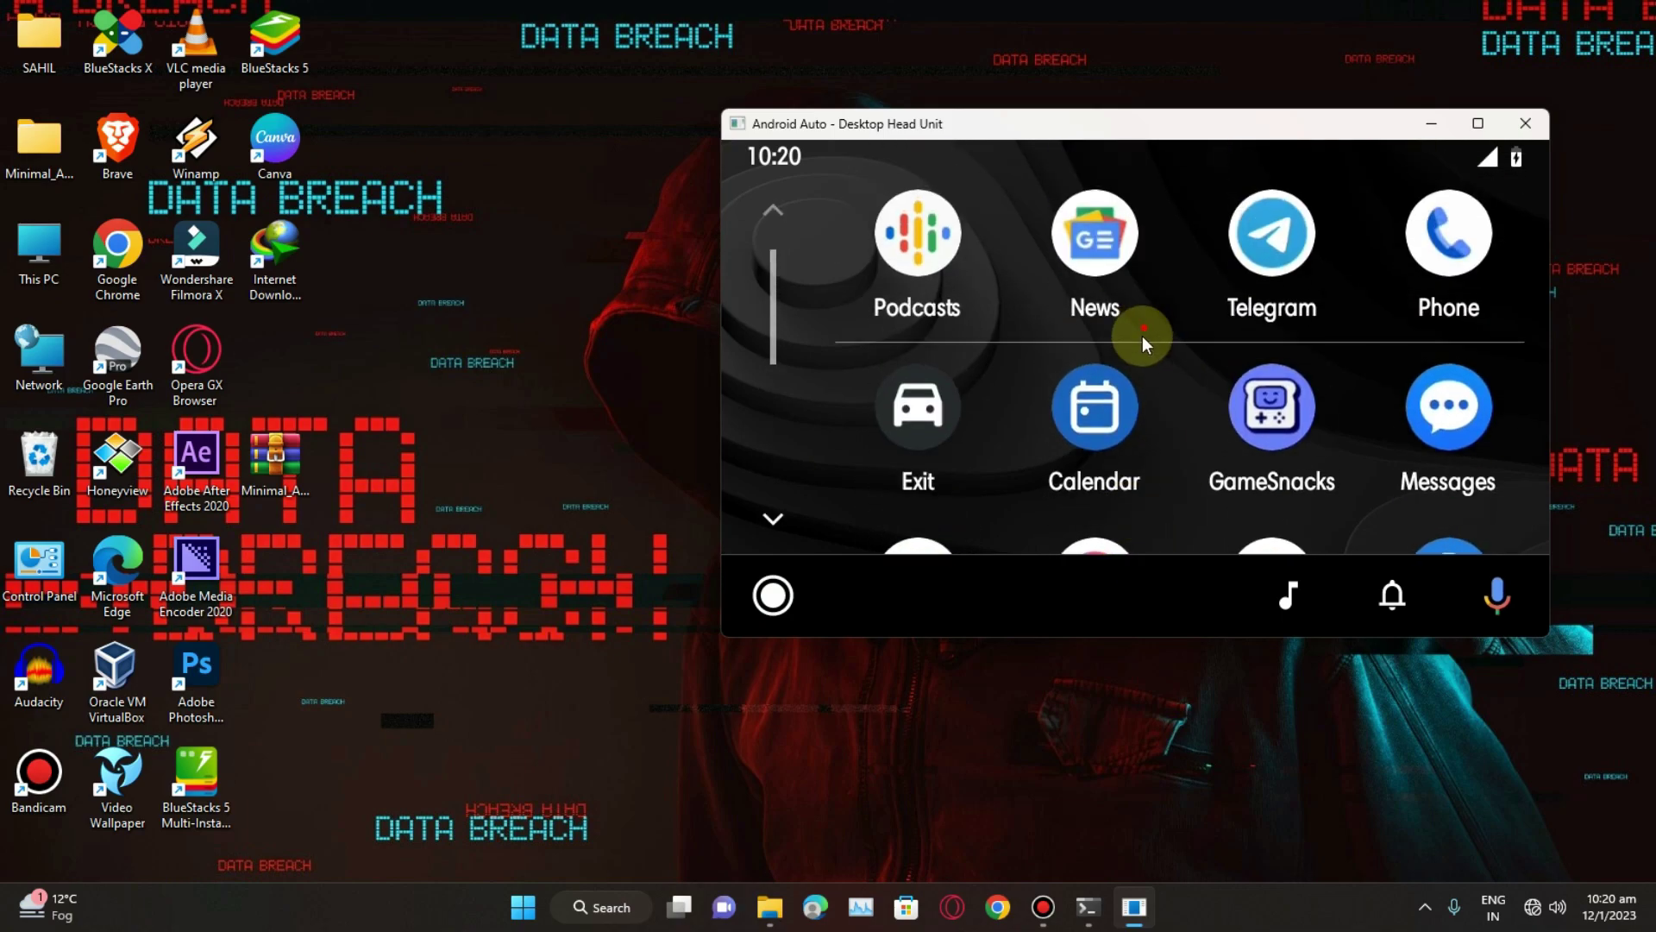
pyautogui.click(1291, 243)
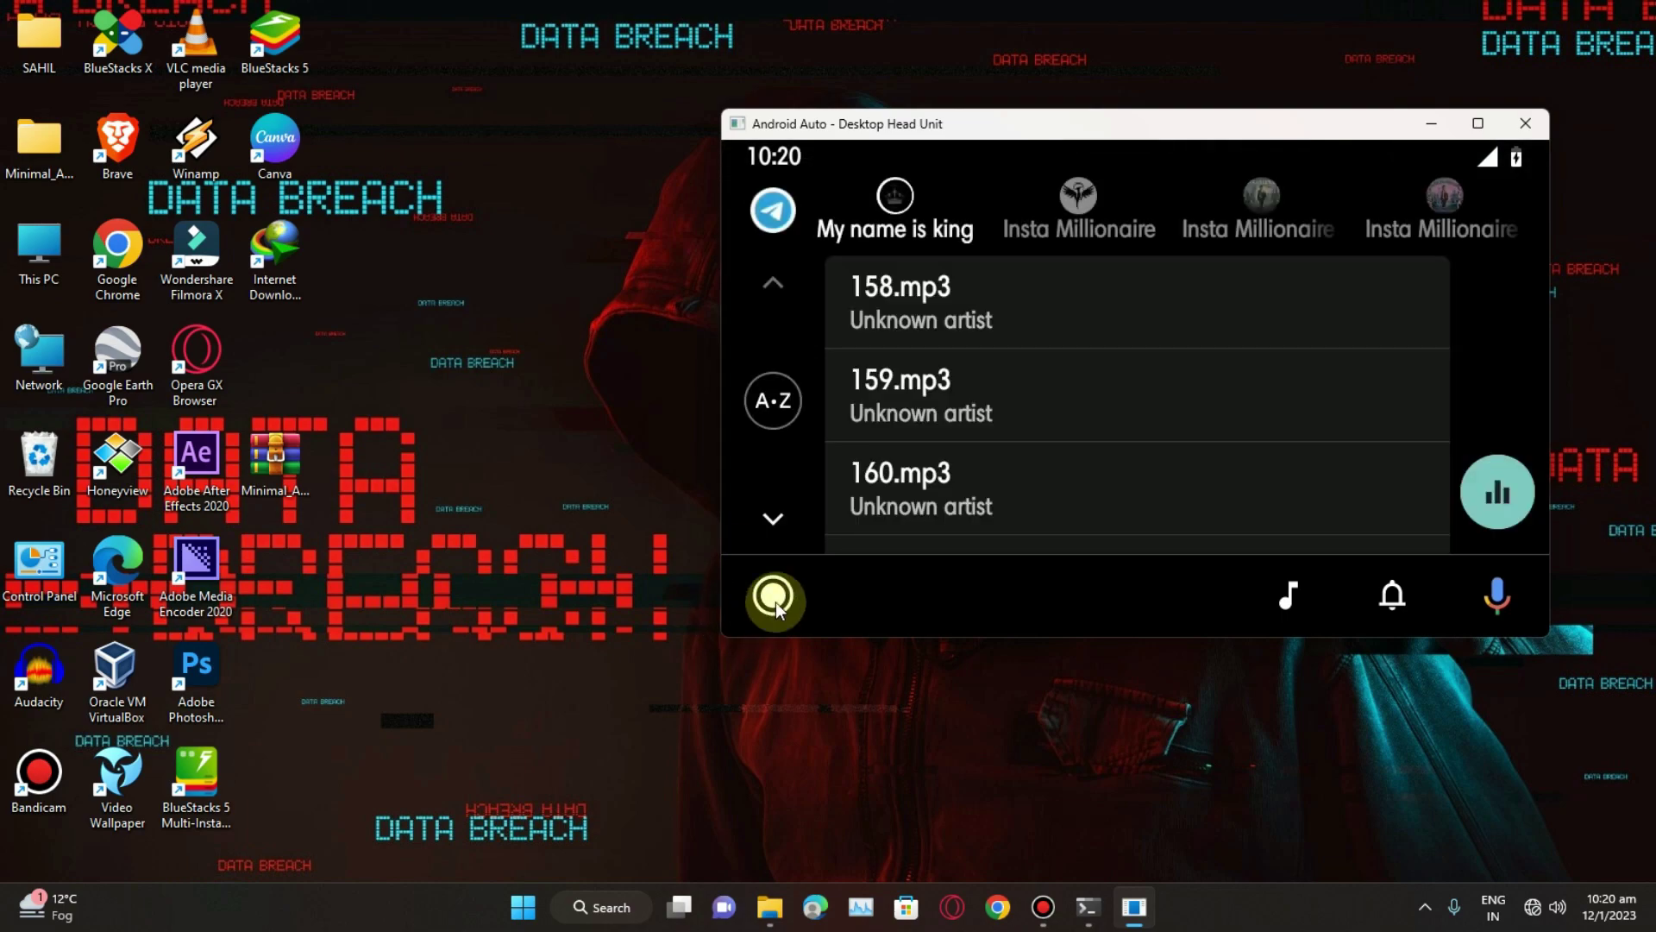
pyautogui.moveTo(1054, 441); pyautogui.dragTo(997, 230)
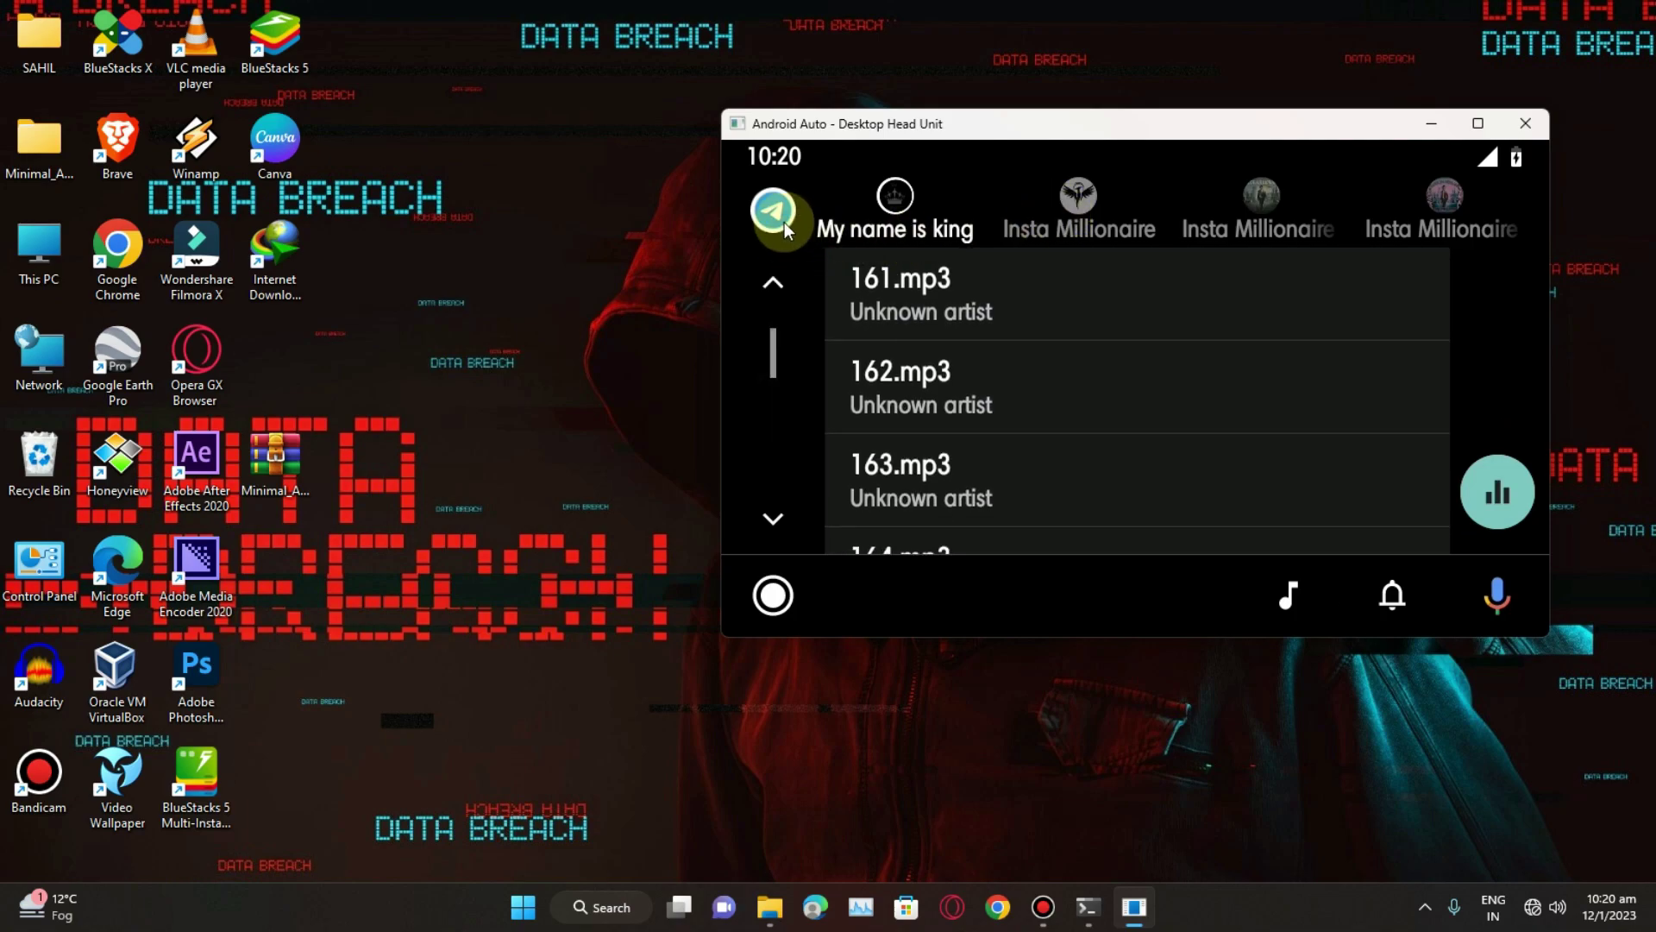
pyautogui.click(1063, 204)
pyautogui.click(1195, 210)
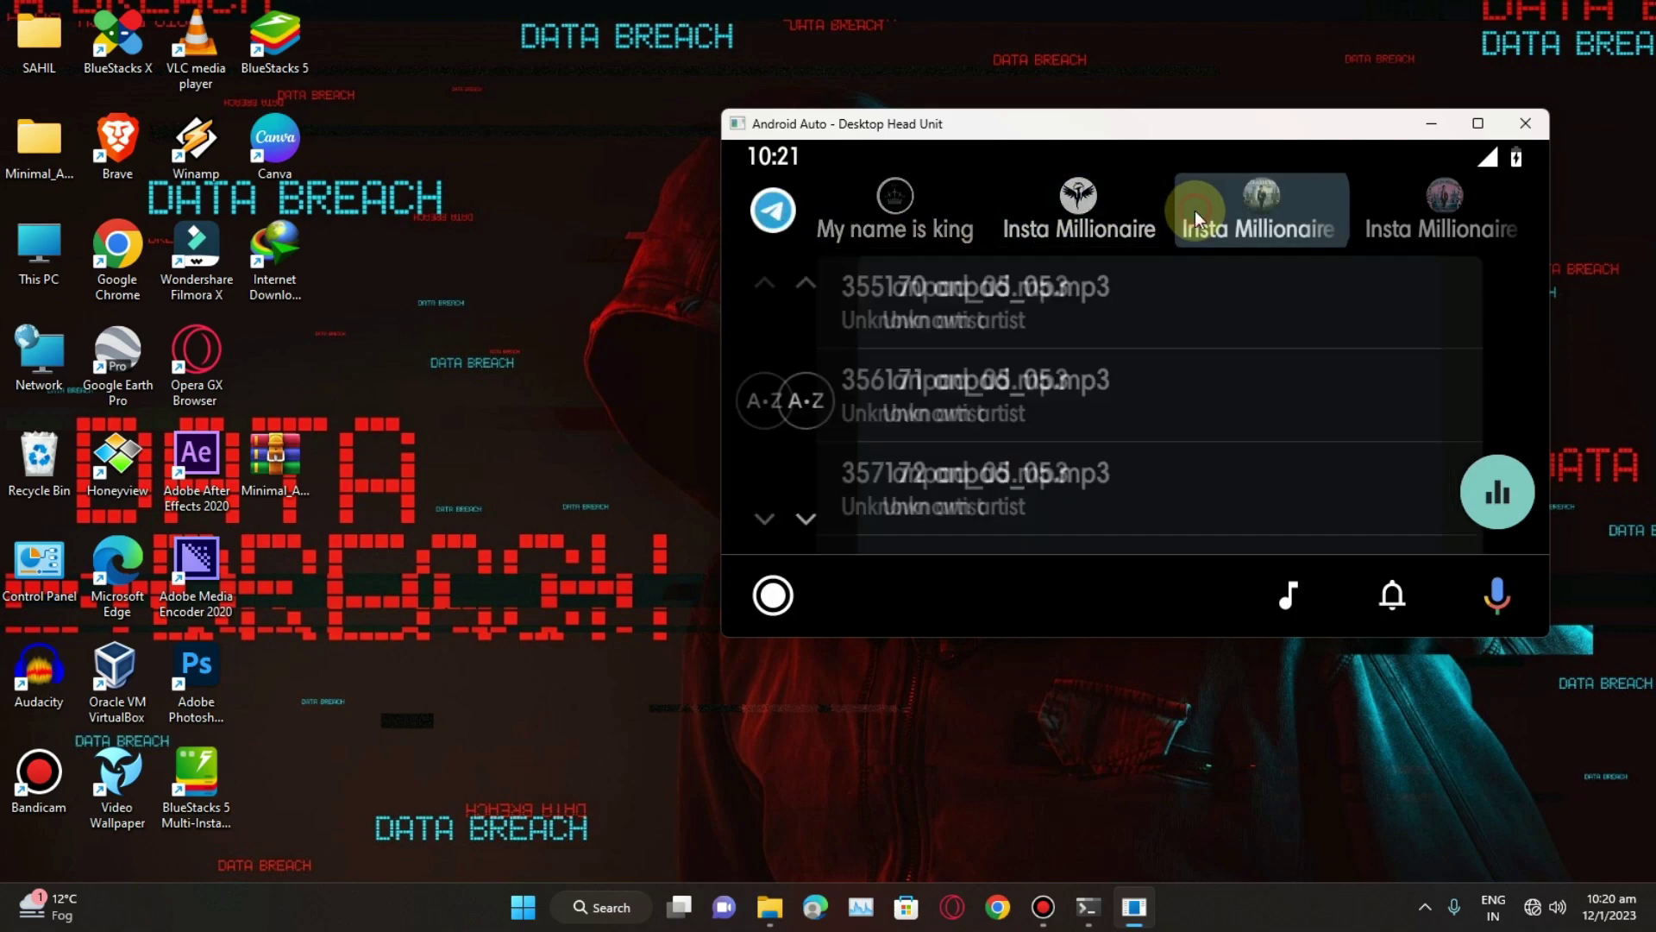
pyautogui.click(1412, 205)
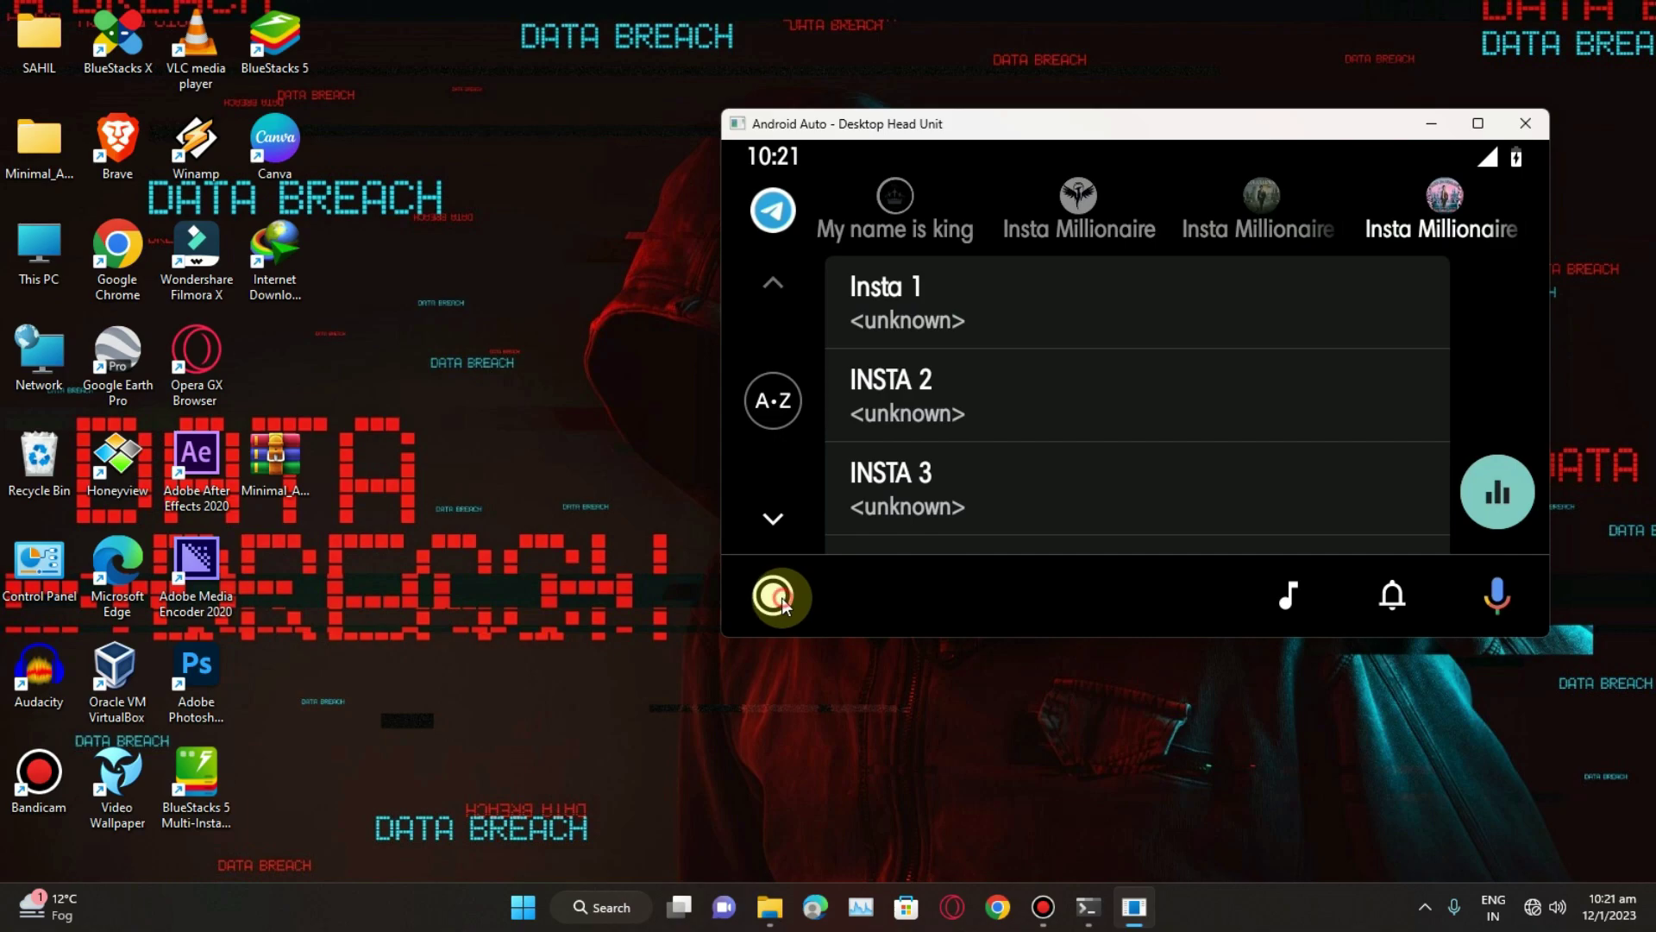